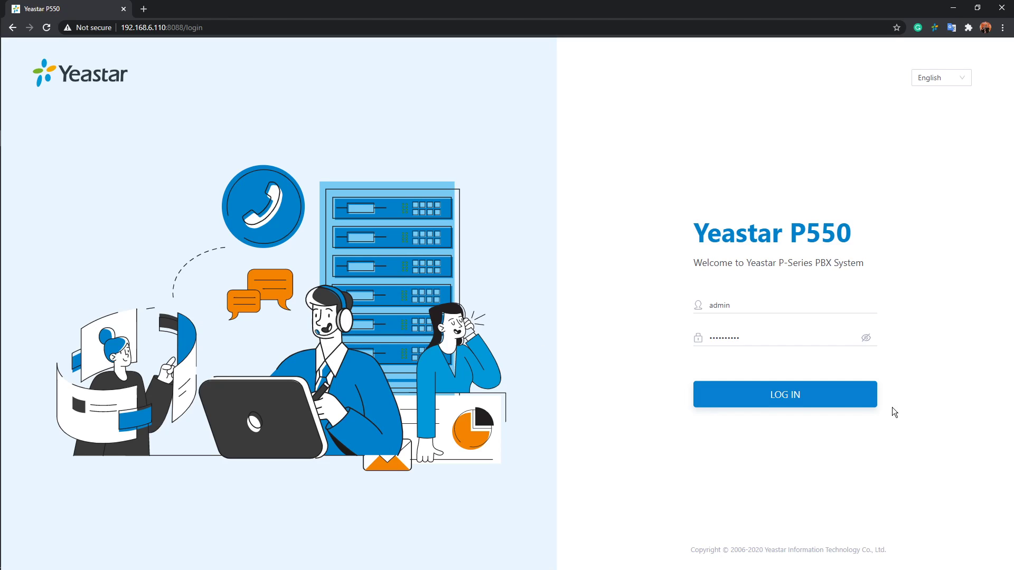
# Log in to the PBX with the prefilled admin credentials and open the list of trunks
pyautogui.click(869, 405)
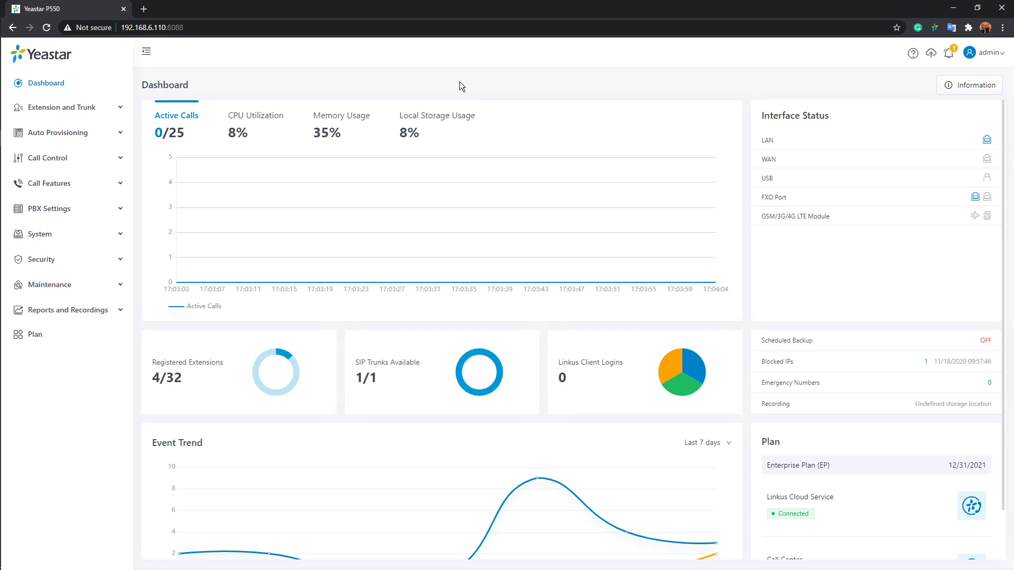
pyautogui.click(98, 109)
pyautogui.click(37, 181)
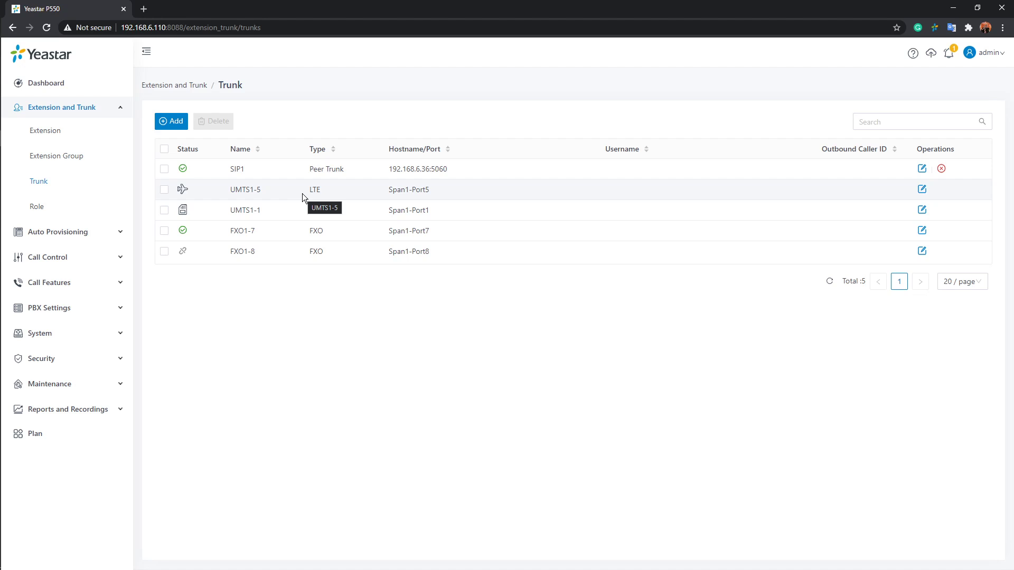
pyautogui.moveTo(186, 192)
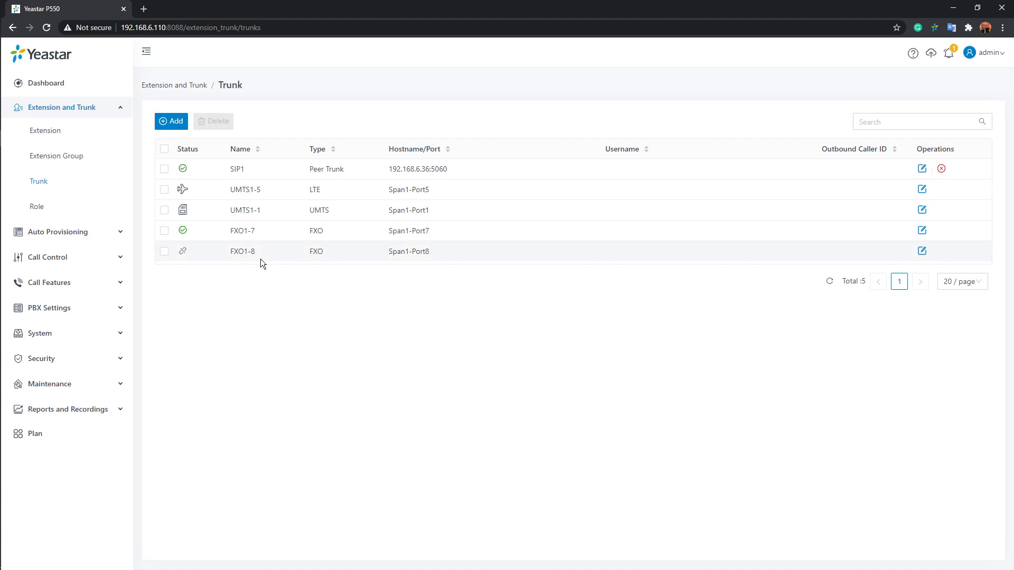
# Start a new trunk named SIP123 with its trunk status set to Enabled
pyautogui.click(172, 121)
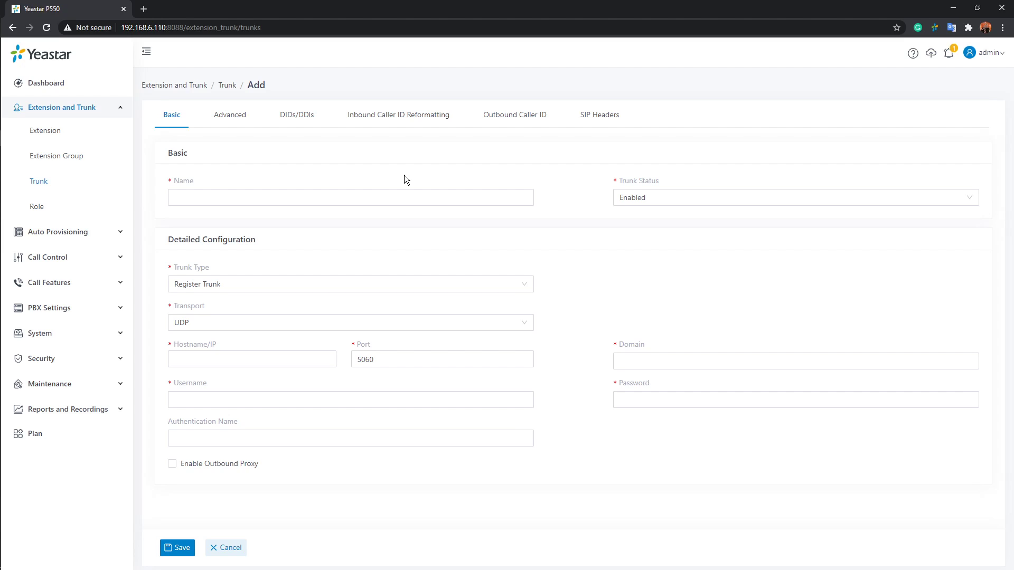
pyautogui.click(395, 196)
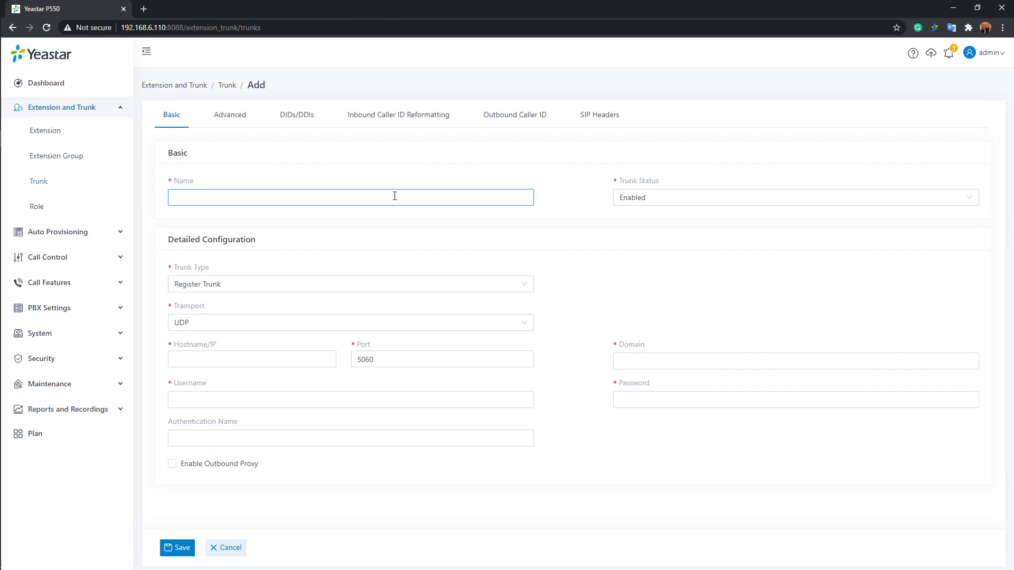
pyautogui.write('SIP123')
pyautogui.click(769, 203)
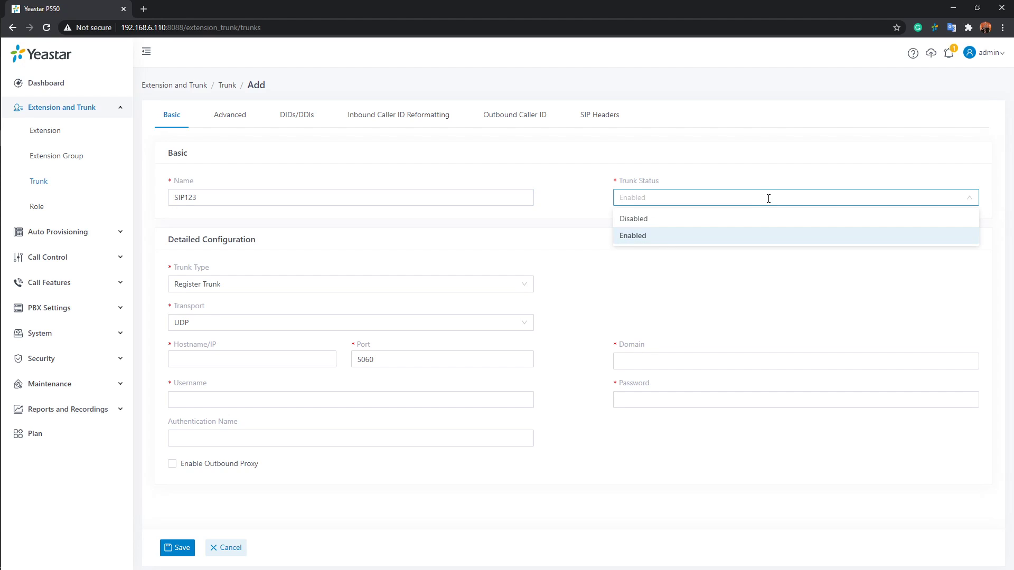
pyautogui.click(633, 236)
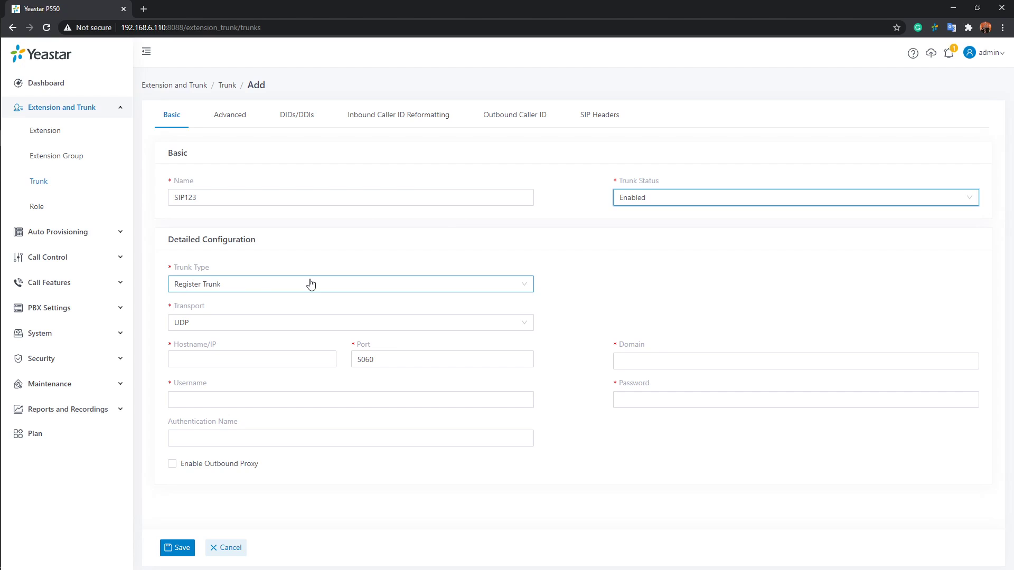
# Try the Register Trunk and Peer Trunk types for the new trunk to compare their configuration fields
pyautogui.click(353, 284)
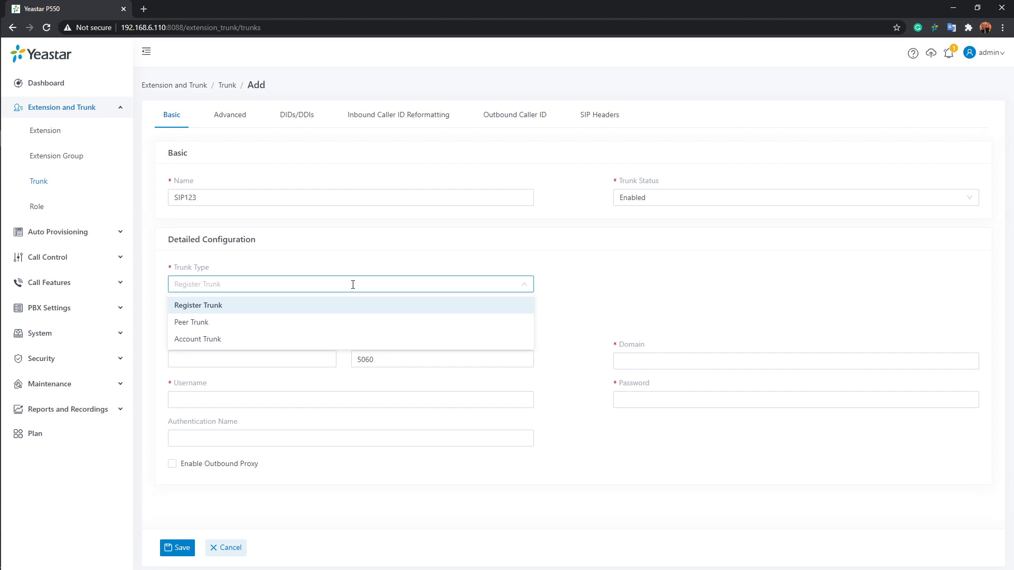
pyautogui.click(335, 306)
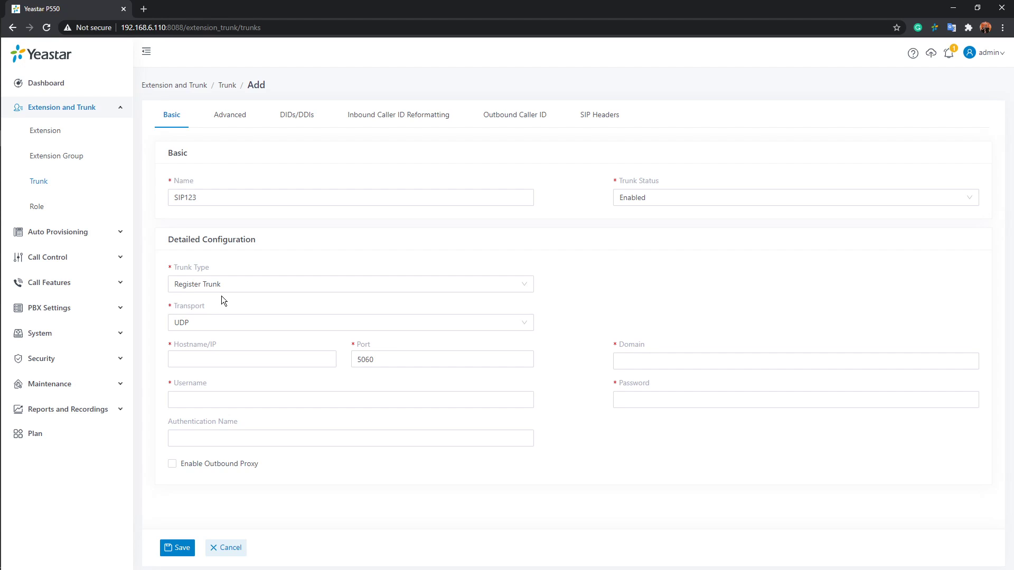
pyautogui.click(257, 353)
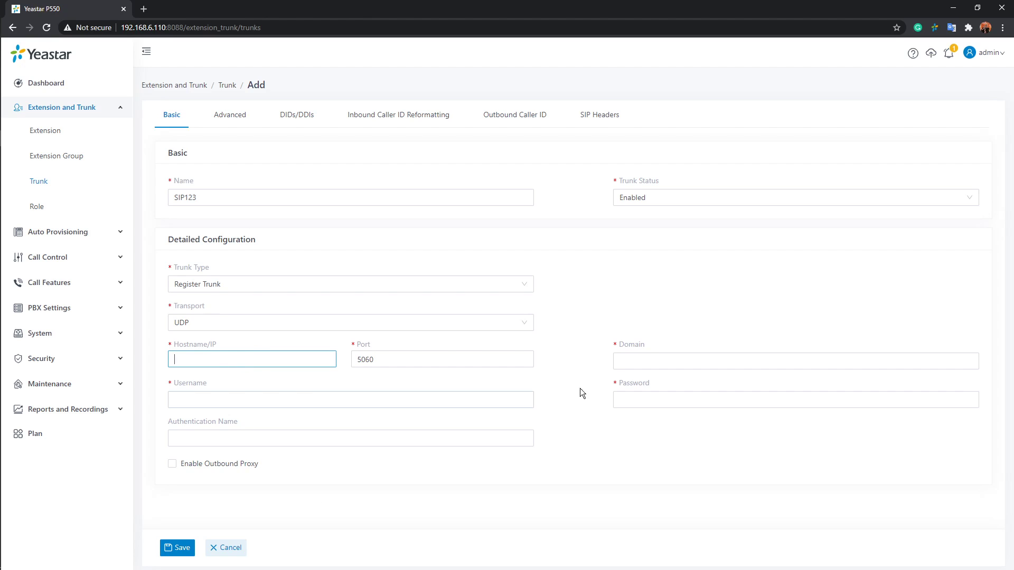
pyautogui.click(660, 363)
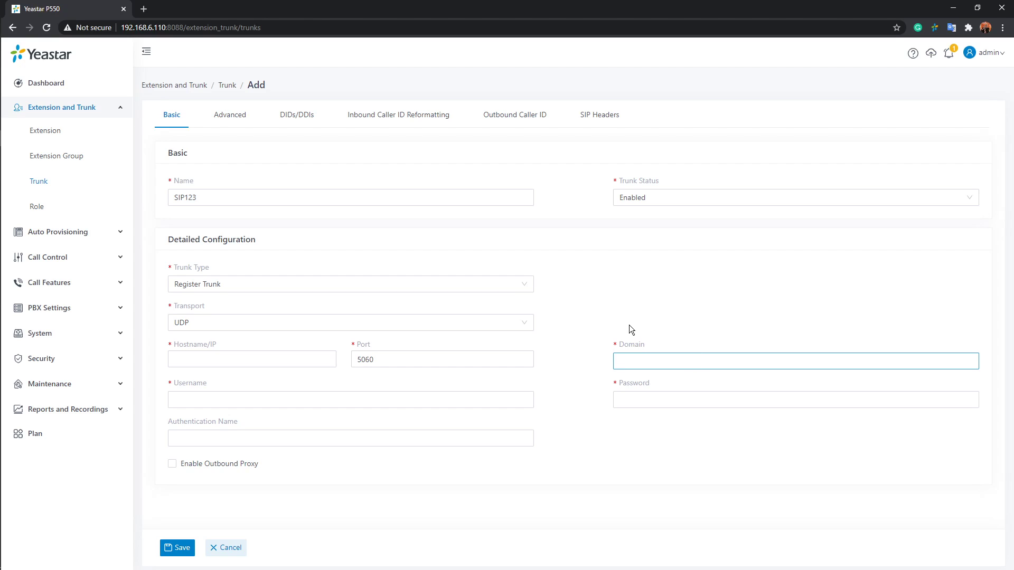
pyautogui.click(526, 285)
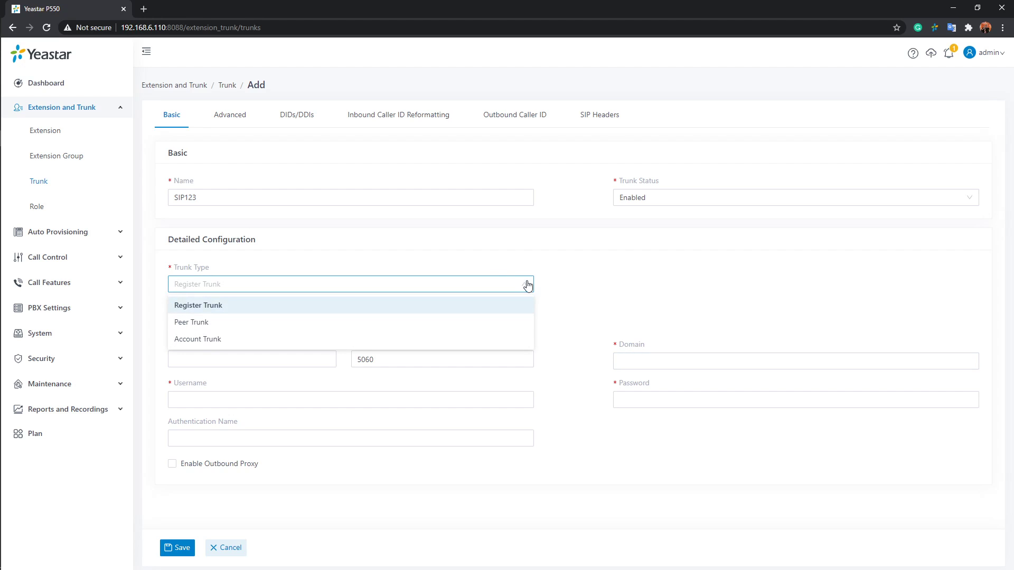
pyautogui.click(206, 323)
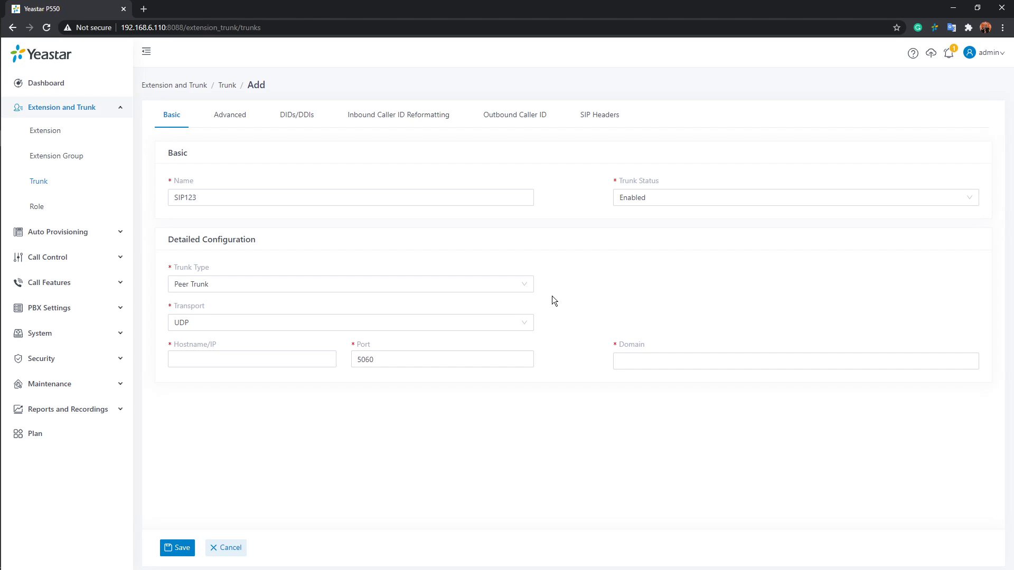
# Set the new trunk's type to Account Trunk and save the trunk
pyautogui.click(528, 289)
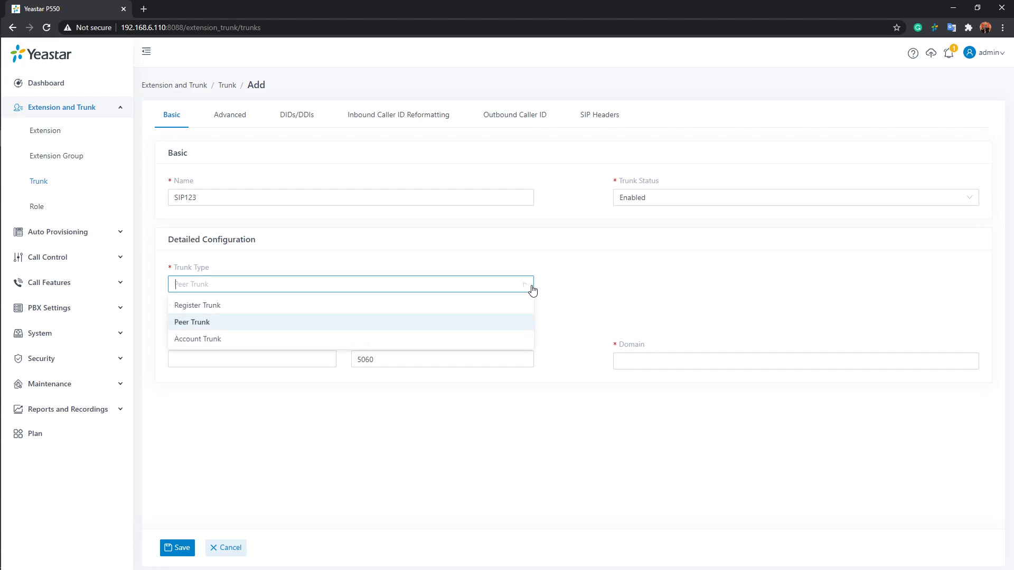
pyautogui.click(199, 341)
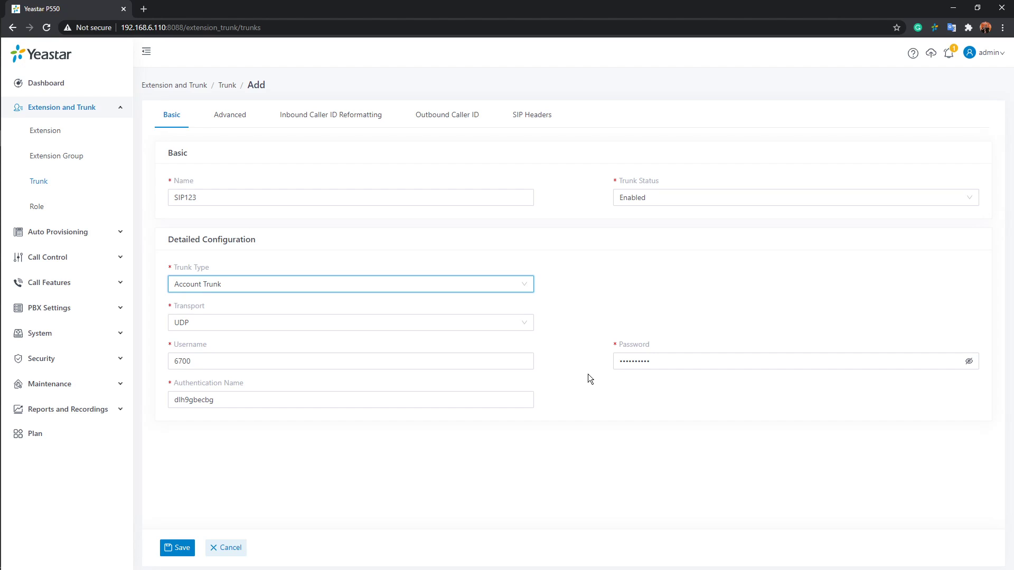
pyautogui.click(434, 26)
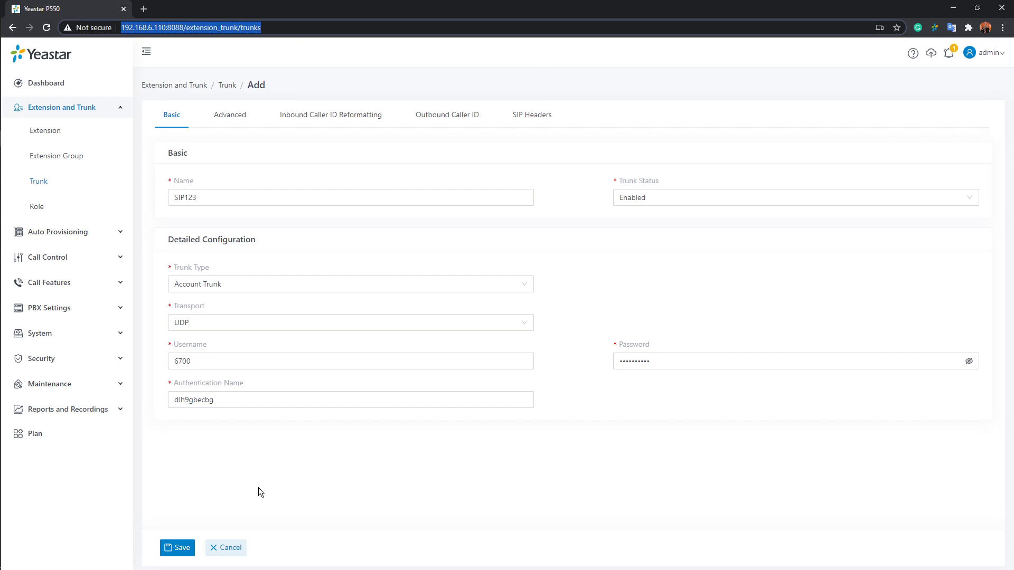
pyautogui.click(182, 548)
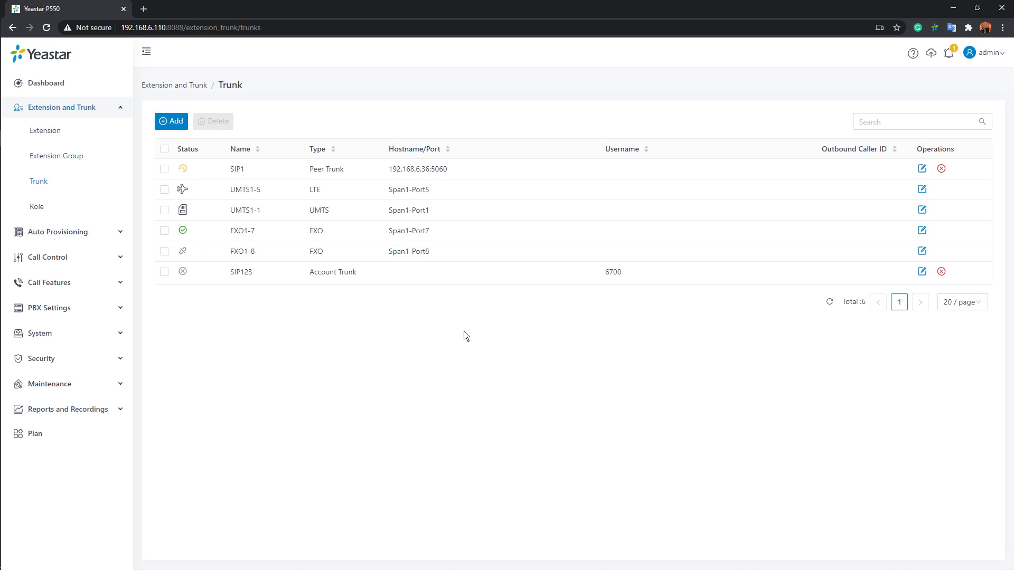
# Review the existing inbound routes and outbound routes in the call control settings
pyautogui.click(89, 111)
pyautogui.click(69, 160)
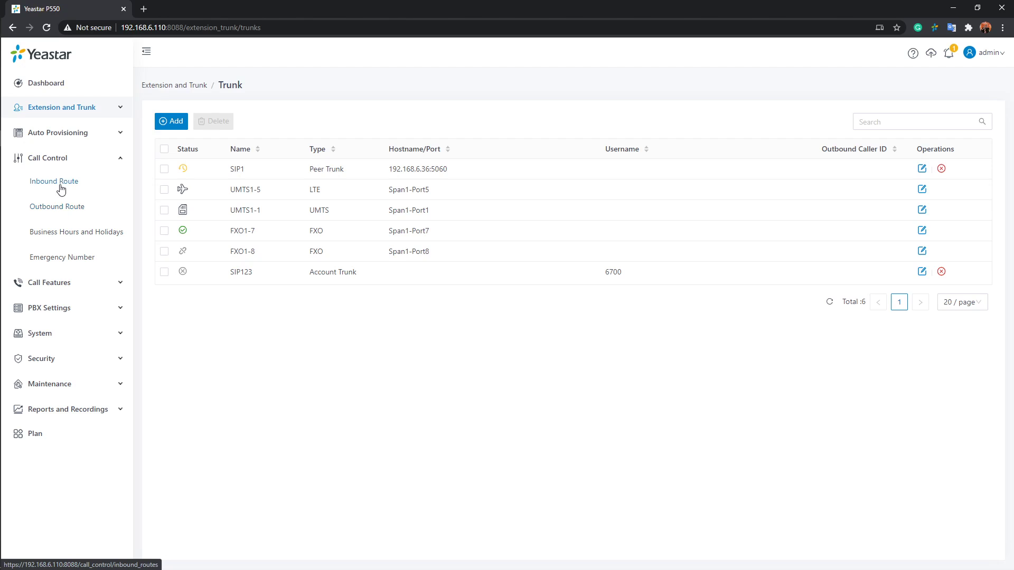
pyautogui.click(60, 186)
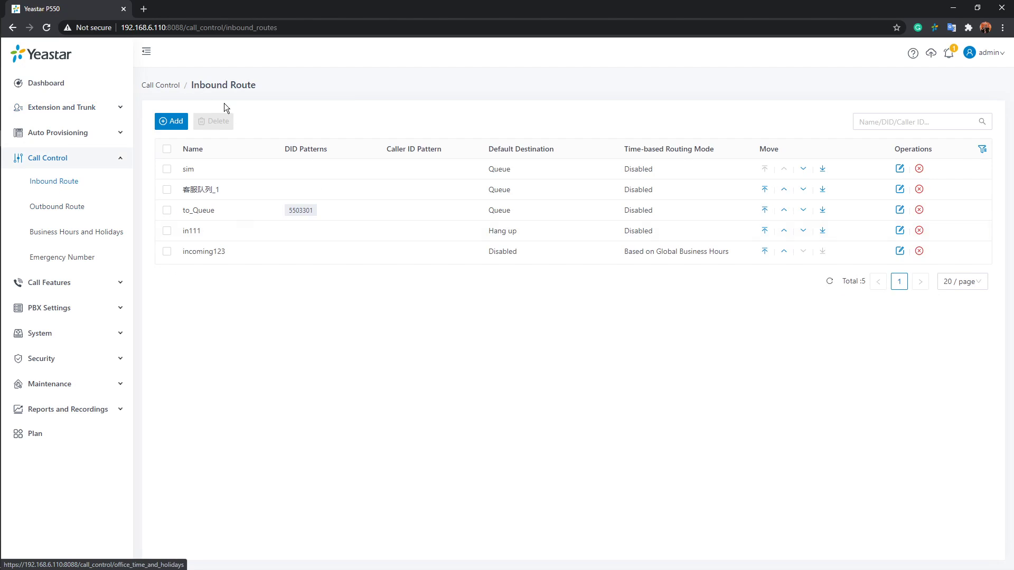
pyautogui.click(67, 208)
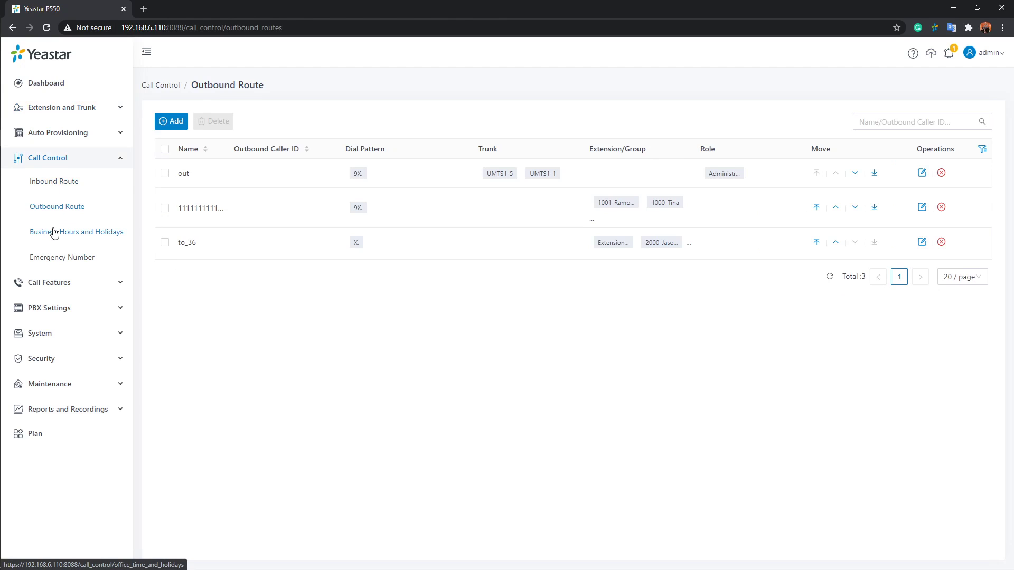
# Create a new business hours entry with a period whose start time is 09:00
pyautogui.click(54, 233)
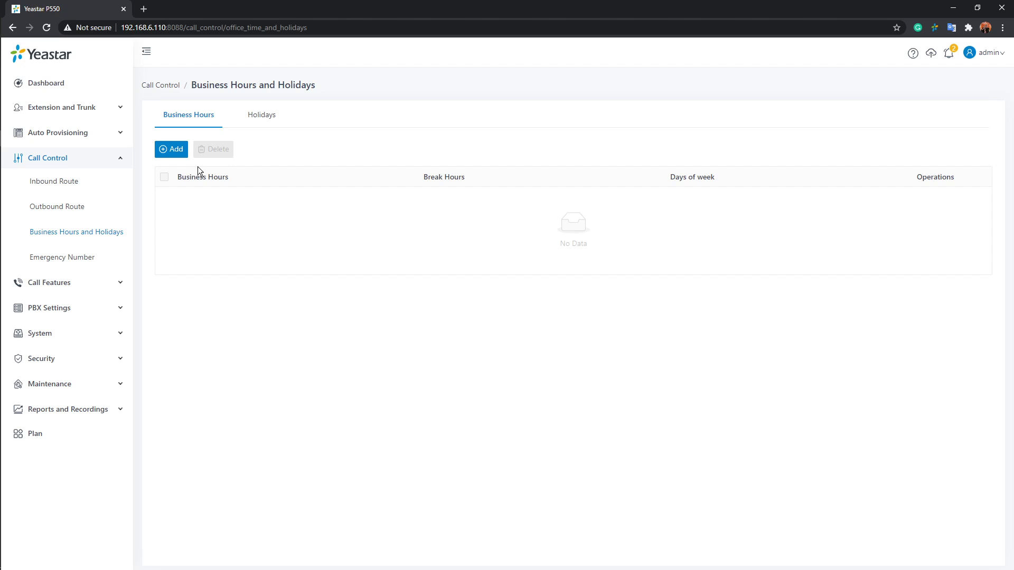
pyautogui.click(169, 150)
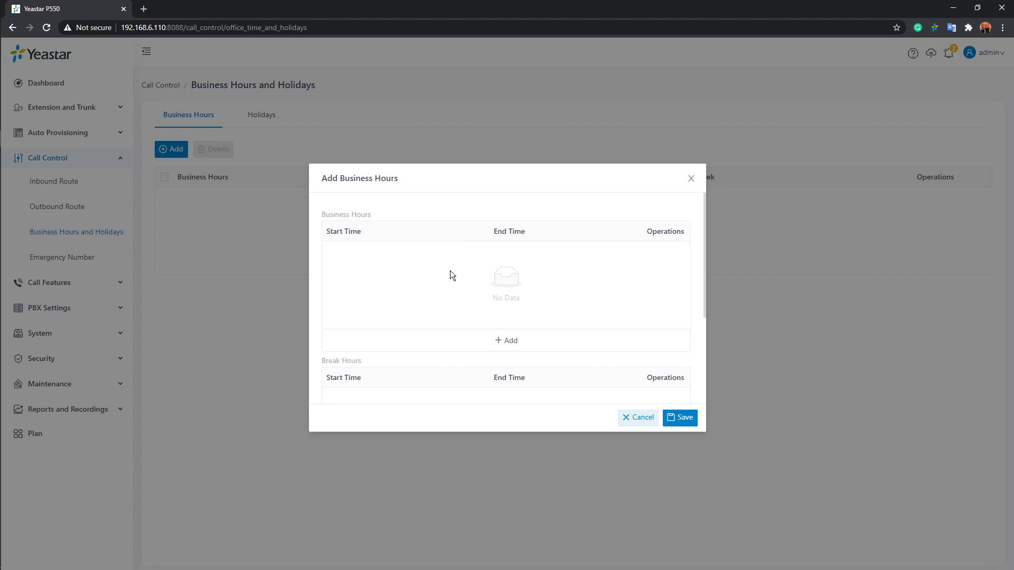
pyautogui.click(506, 341)
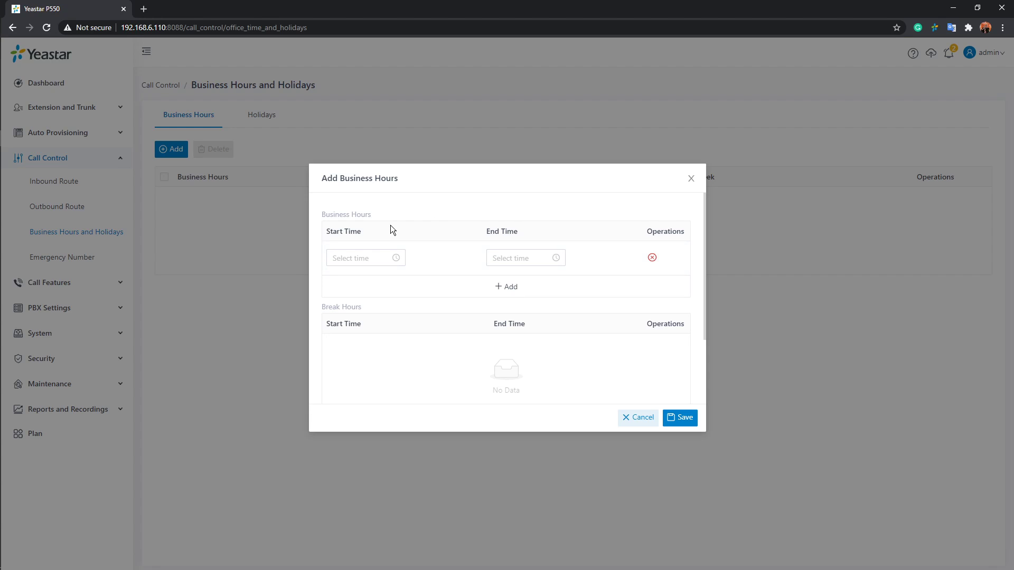
pyautogui.click(364, 258)
pyautogui.scroll(5, 341, 312)
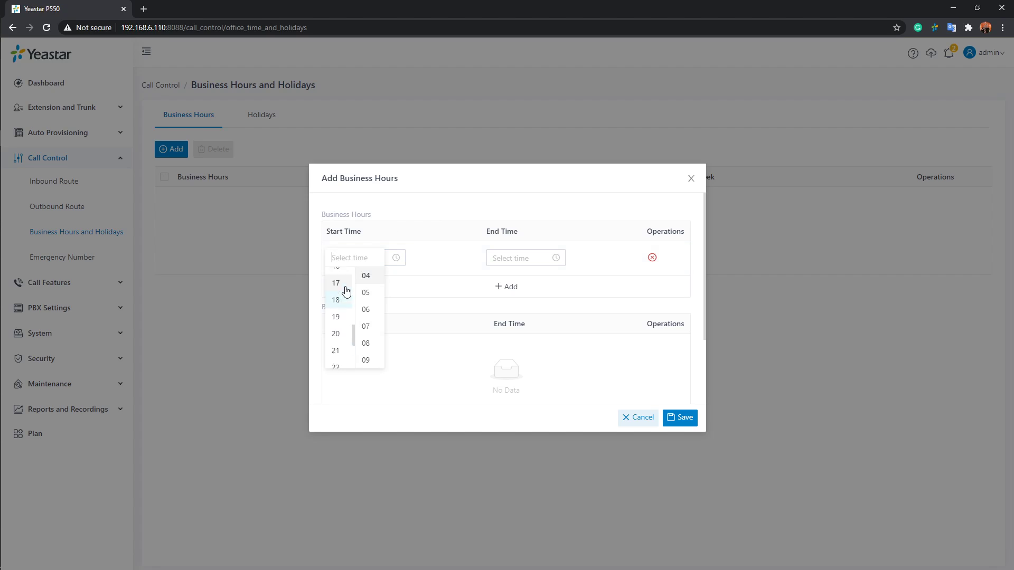
pyautogui.scroll(-2, 341, 306)
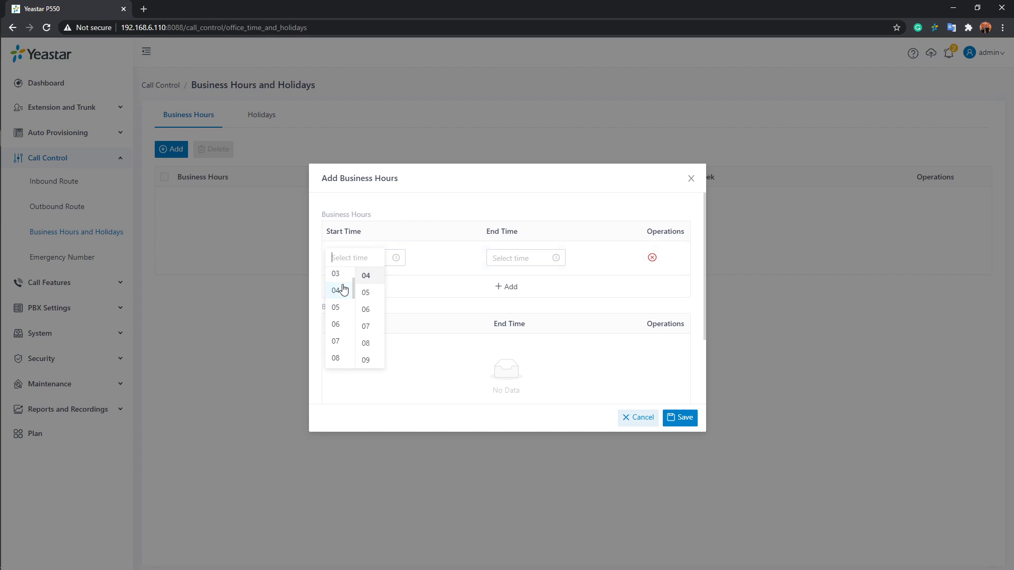
pyautogui.click(336, 325)
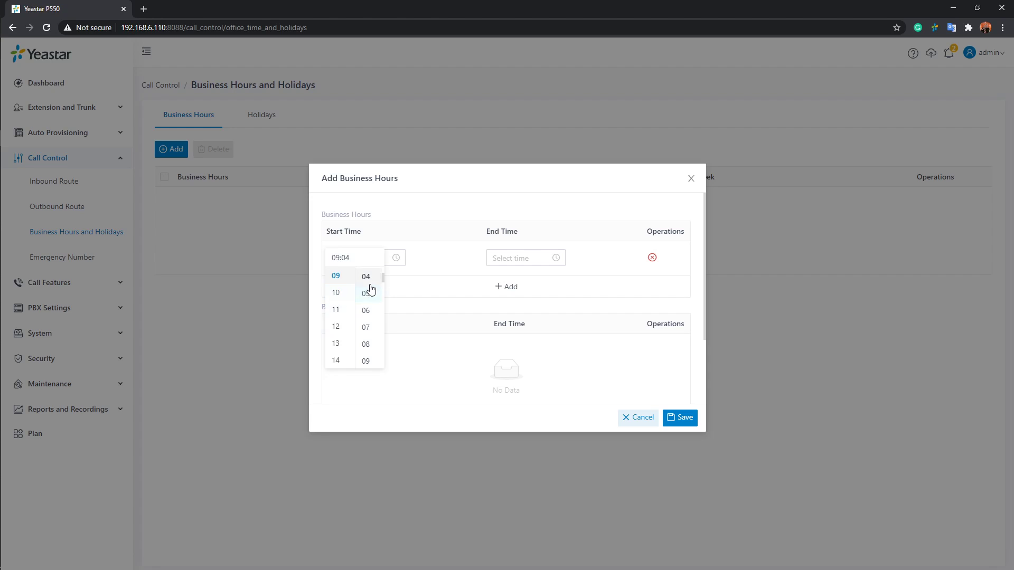
pyautogui.scroll(2, 368, 287)
pyautogui.click(367, 275)
pyautogui.click(491, 274)
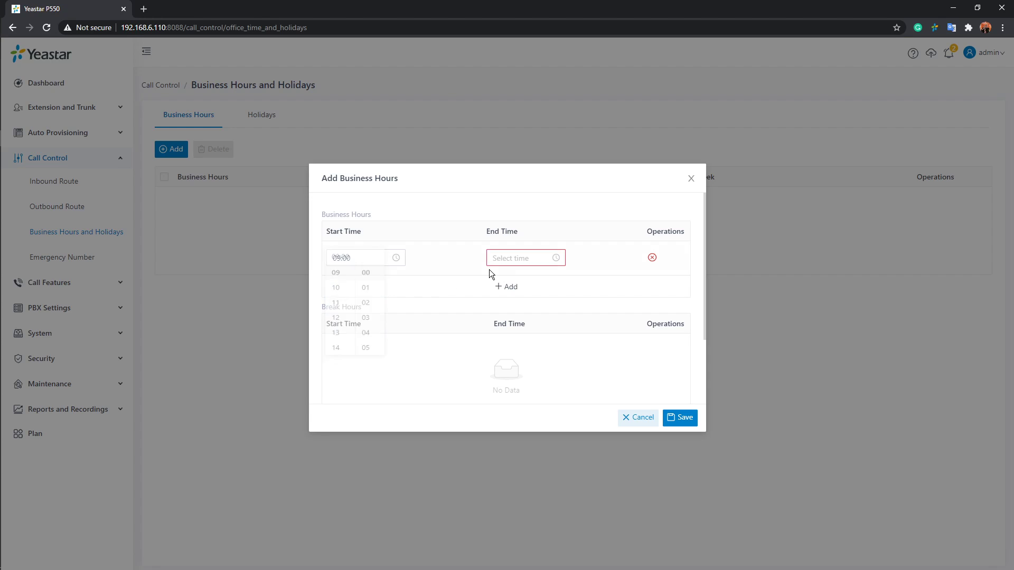
# Set the end time of the business hours period to 18:00
pyautogui.click(531, 257)
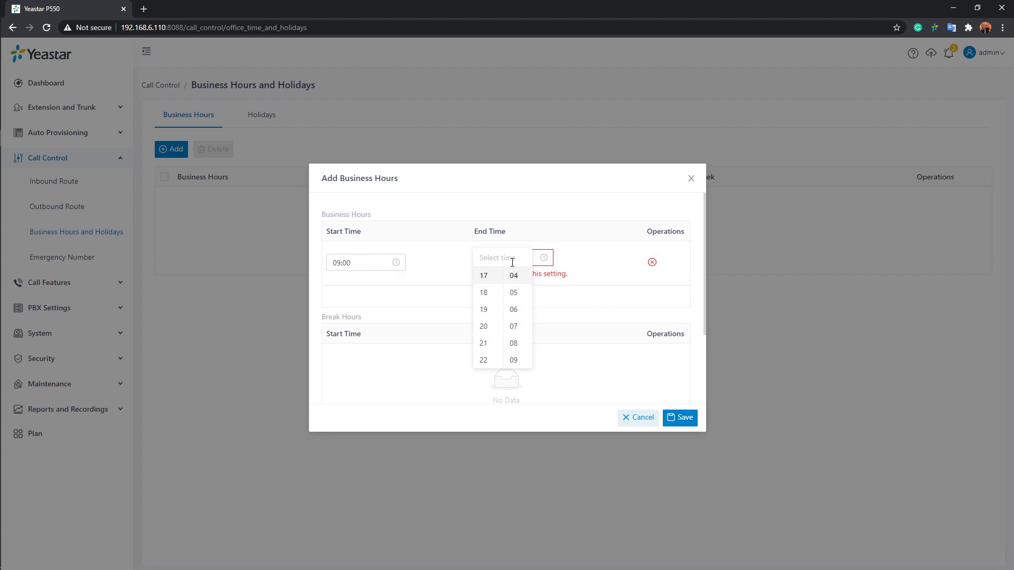
pyautogui.click(483, 292)
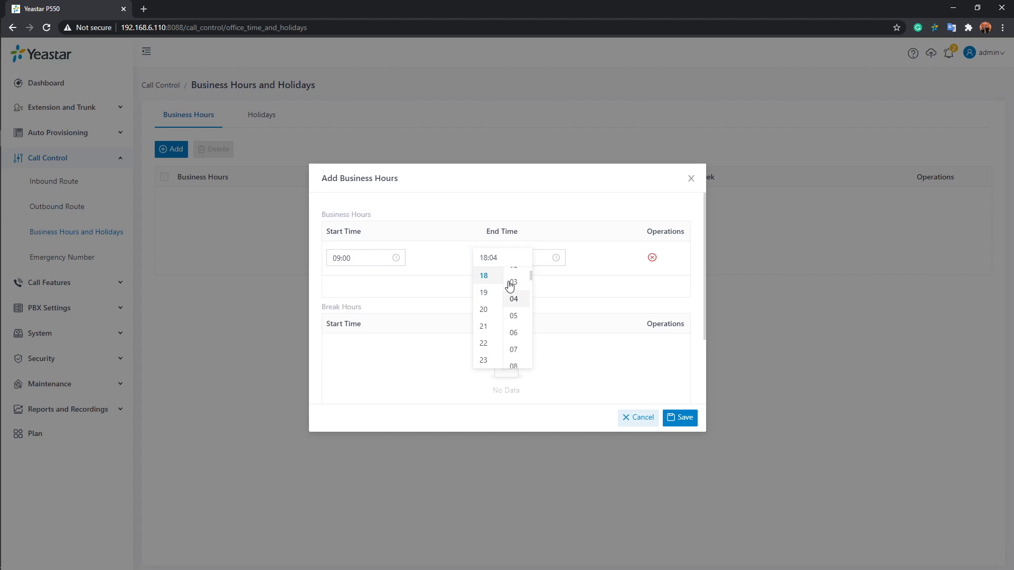
pyautogui.scroll(2, 509, 286)
pyautogui.click(513, 275)
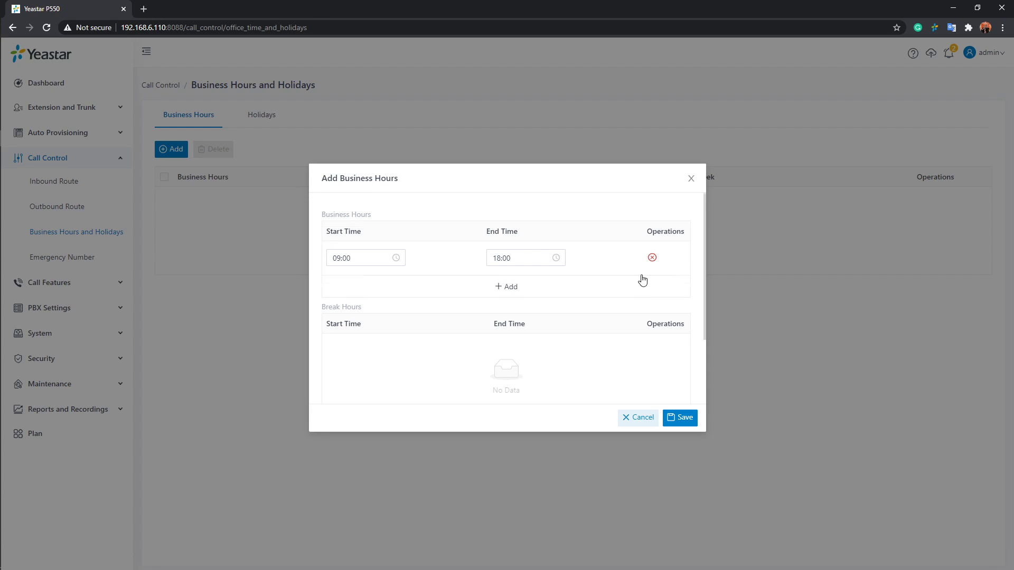
# Add a break hours period to the business hours entry with a start time of 12:00
pyautogui.scroll(-1, 642, 280)
pyautogui.scroll(-1, 612, 271)
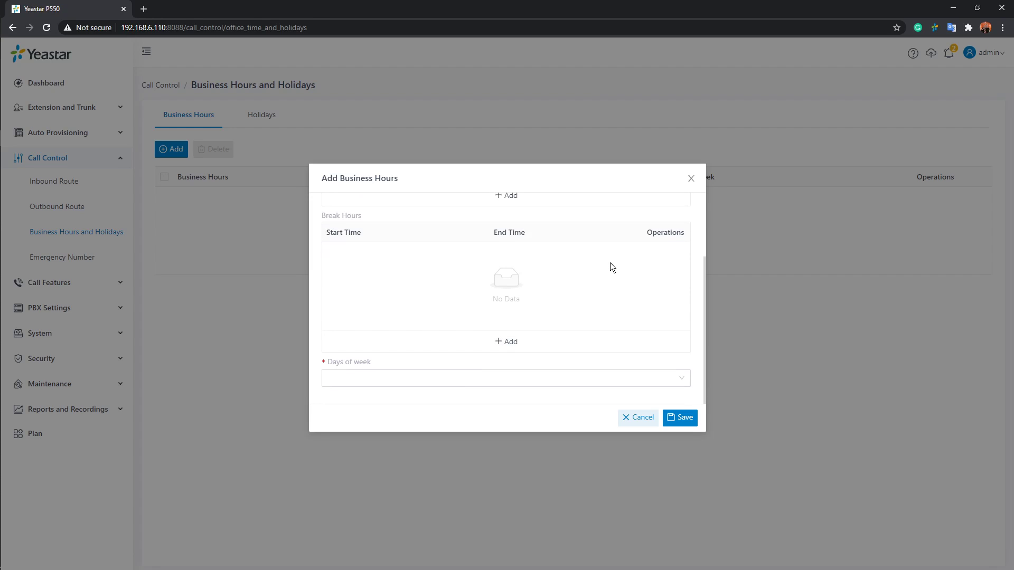
pyautogui.click(516, 343)
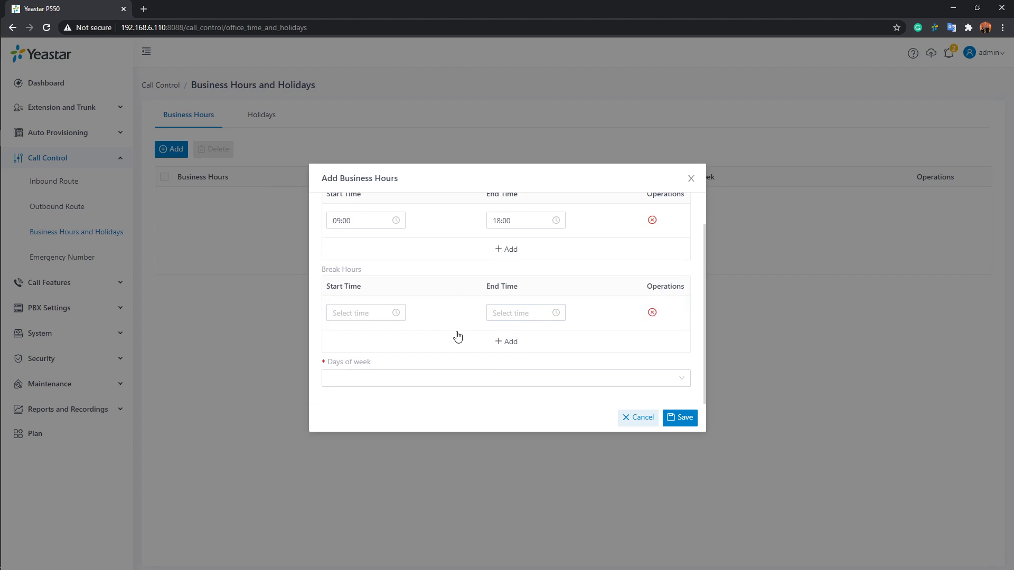
pyautogui.scroll(1, 450, 328)
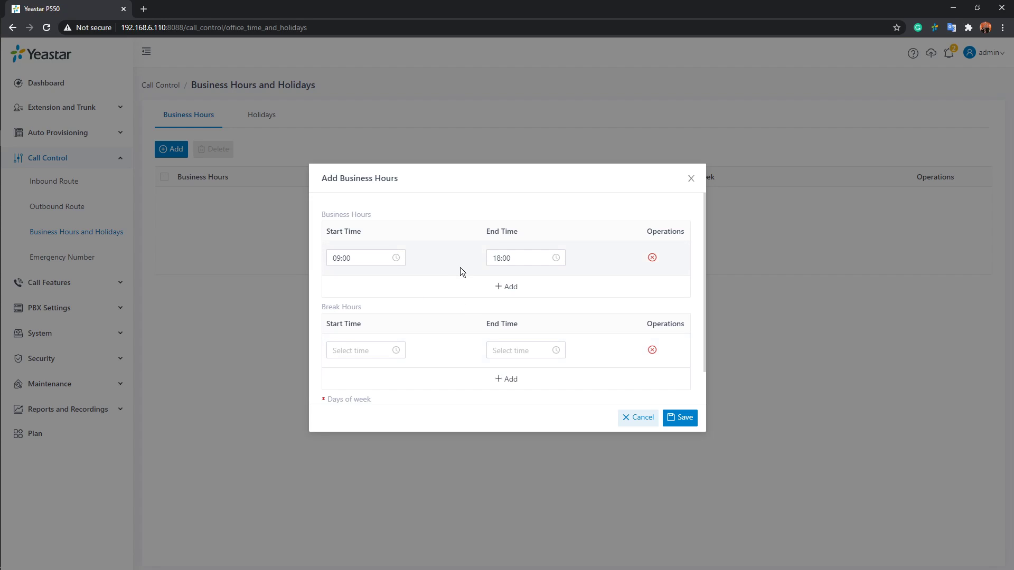
pyautogui.scroll(-1, 460, 267)
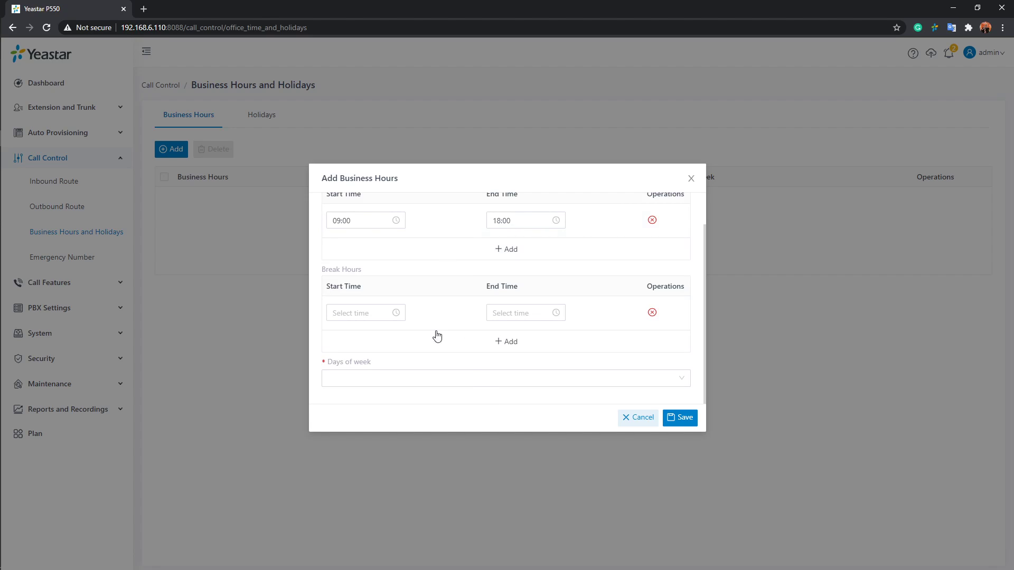
pyautogui.click(380, 315)
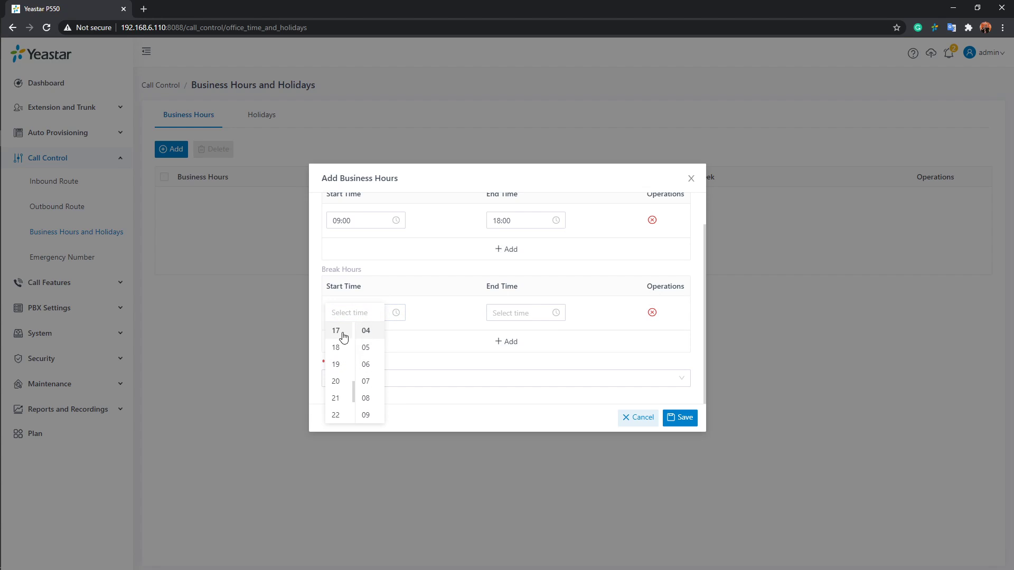
pyautogui.scroll(5, 341, 343)
pyautogui.scroll(-2, 345, 345)
pyautogui.click(344, 352)
pyautogui.scroll(2, 365, 351)
pyautogui.click(369, 334)
# Set the end time of the break hours period to 13:00
pyautogui.click(516, 312)
pyautogui.scroll(3, 507, 341)
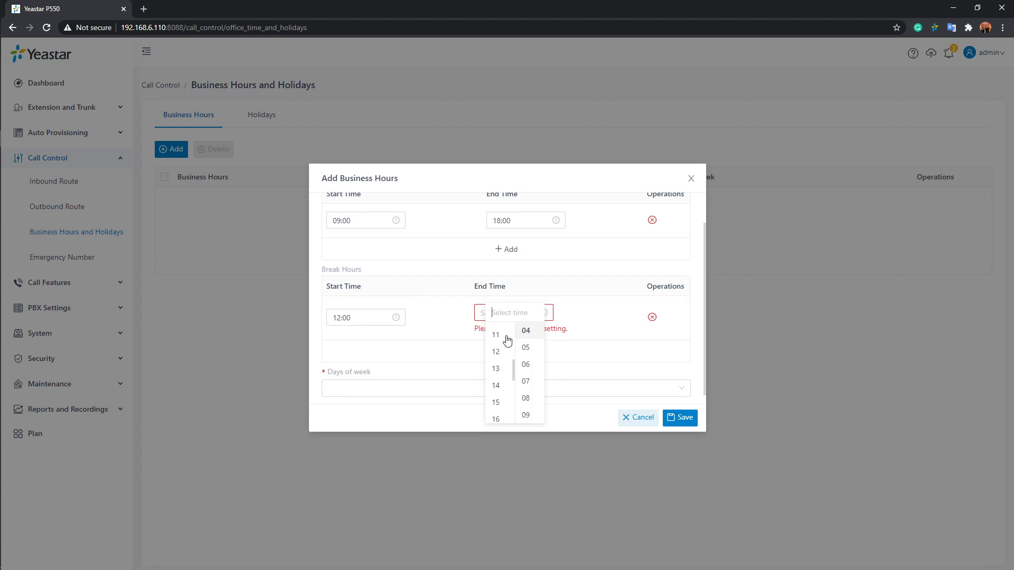
pyautogui.click(495, 364)
pyautogui.scroll(2, 519, 345)
pyautogui.click(514, 330)
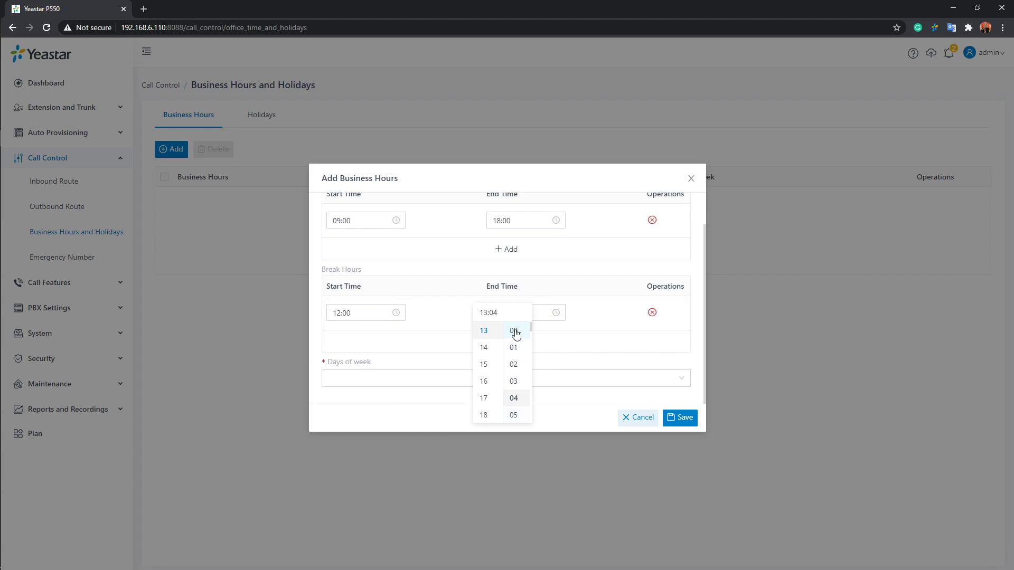
pyautogui.click(571, 309)
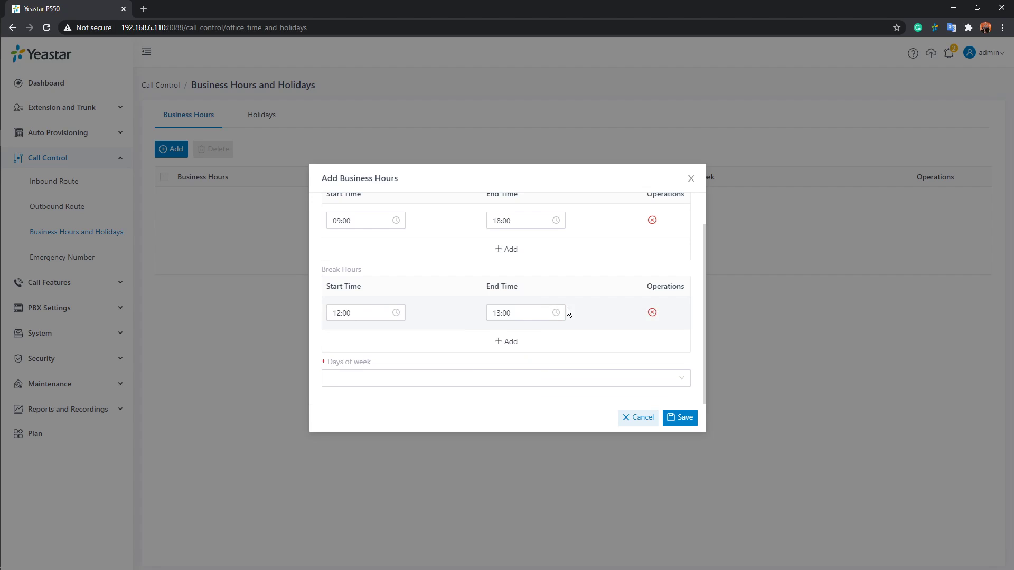
# Apply the business hours to Monday, Tuesday, Wednesday, Thursday and Friday, and save the entry
pyautogui.click(405, 378)
pyautogui.click(358, 417)
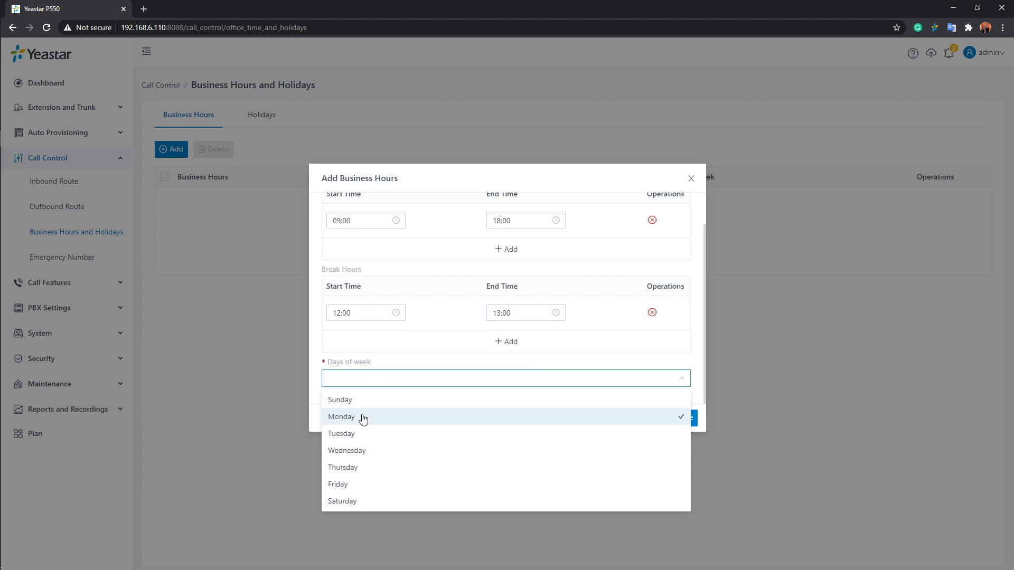
pyautogui.click(358, 436)
pyautogui.click(358, 452)
pyautogui.click(362, 470)
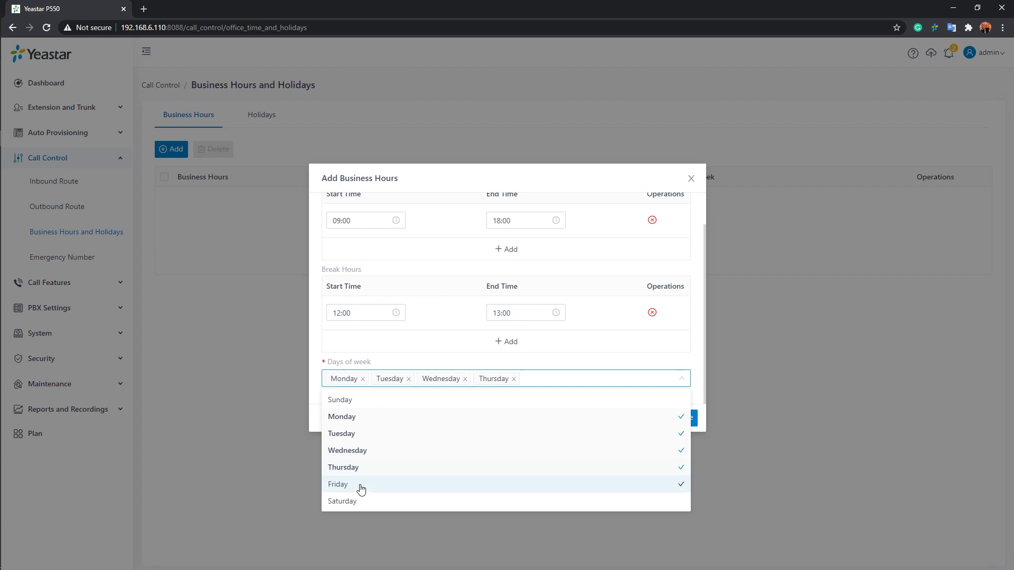
pyautogui.click(360, 485)
pyautogui.click(616, 357)
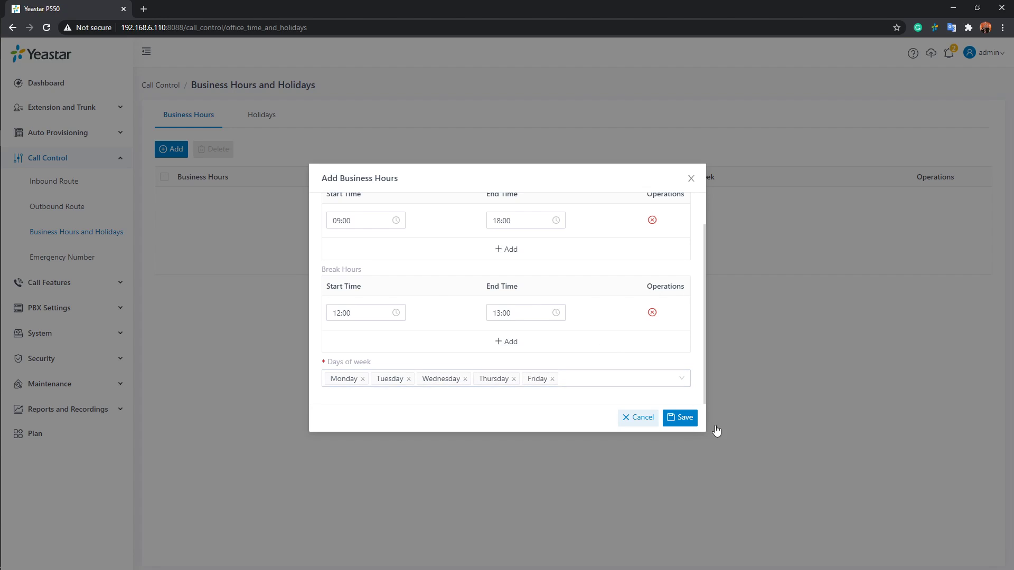
pyautogui.click(682, 417)
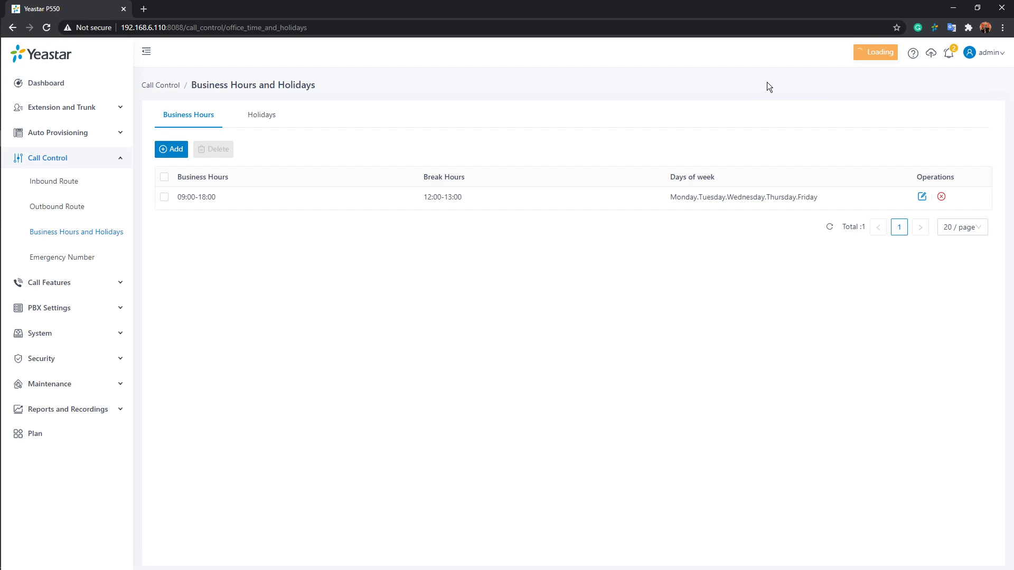
# Examine the holiday types offered for a new holiday, discard the entry and return to the business hours list
pyautogui.click(283, 127)
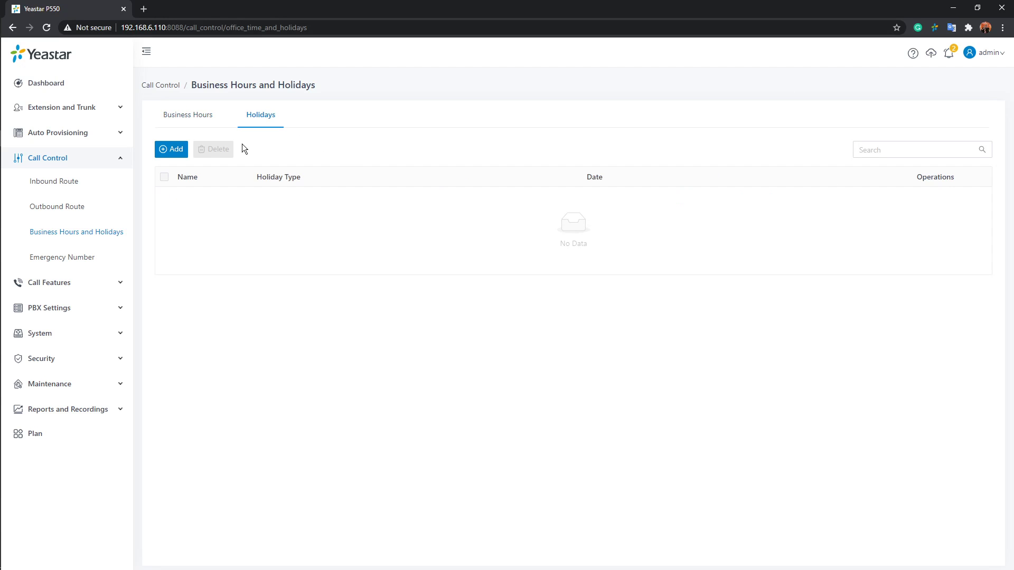
pyautogui.click(179, 151)
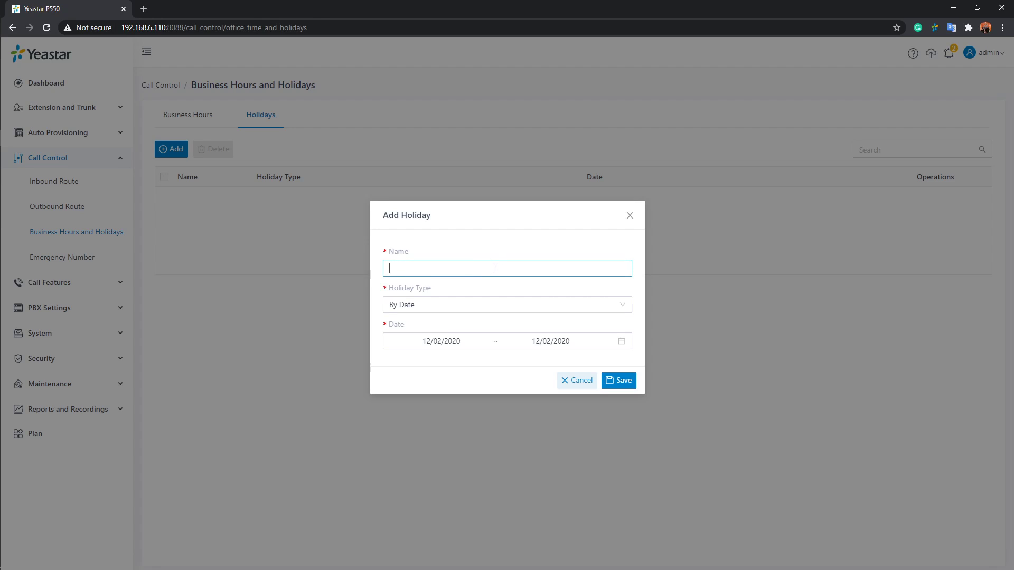
pyautogui.click(460, 305)
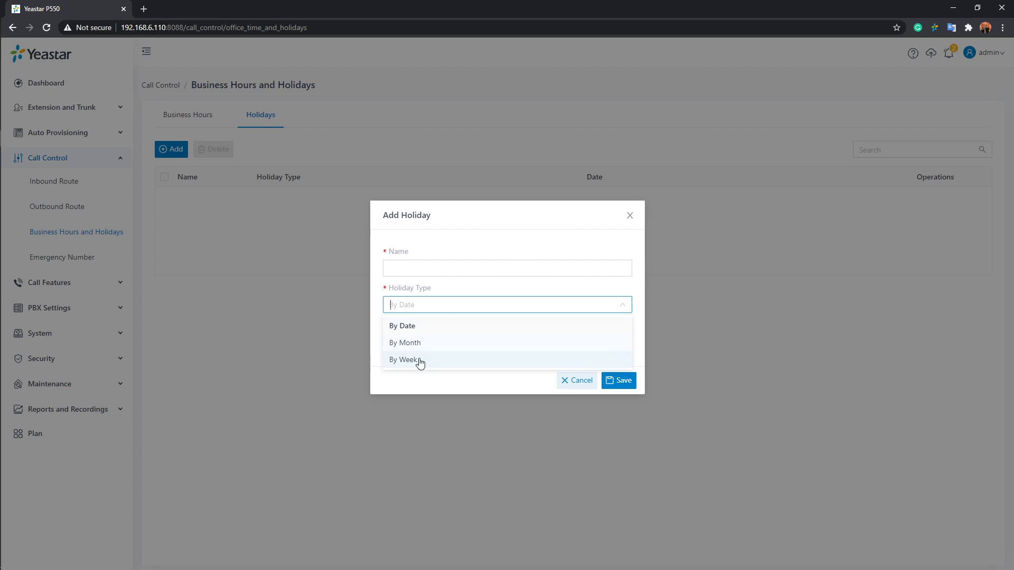
pyautogui.click(477, 388)
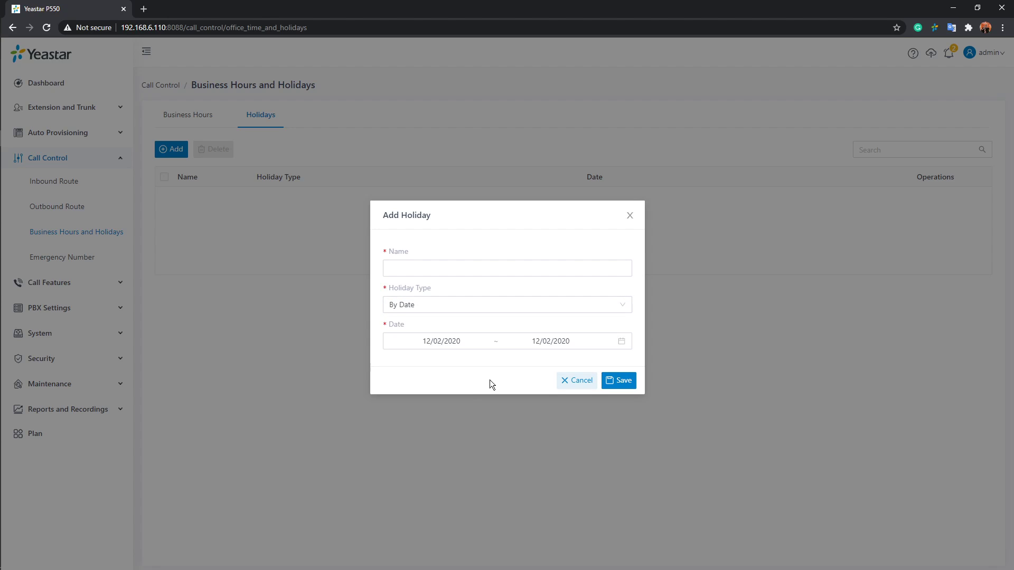
pyautogui.click(593, 387)
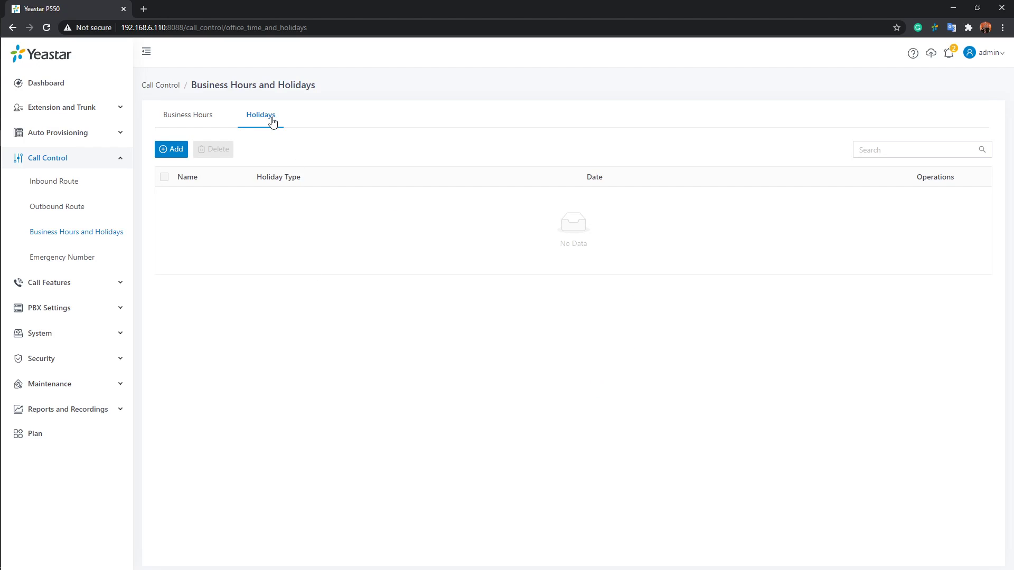
pyautogui.click(189, 113)
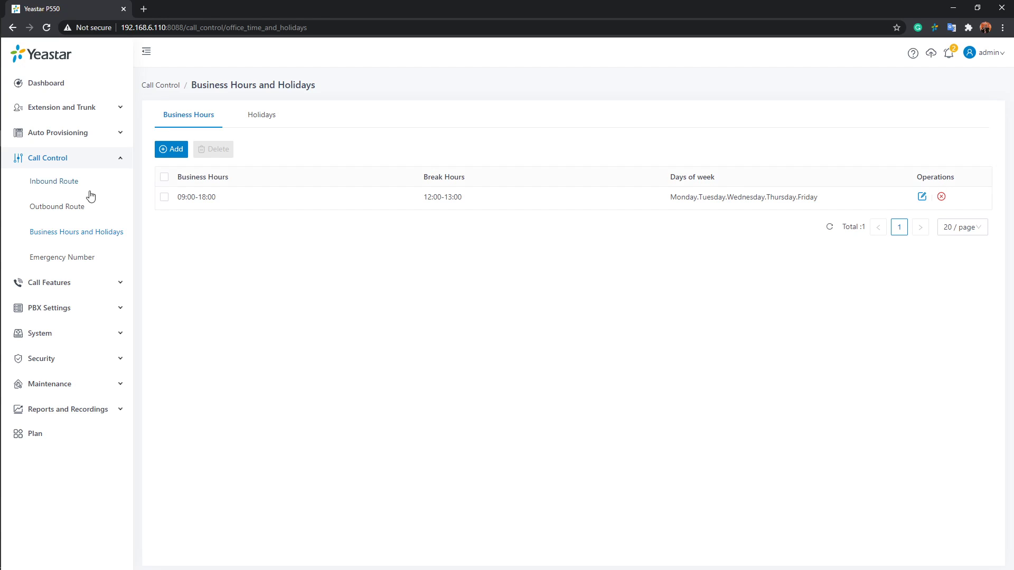
# Create a new inbound route and name it incoming123
pyautogui.click(72, 189)
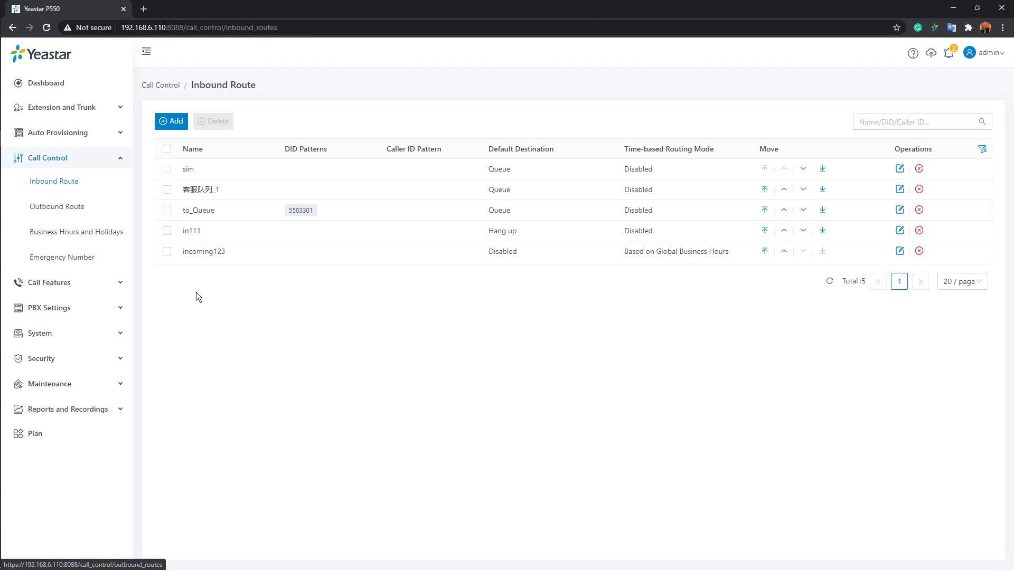
pyautogui.click(172, 121)
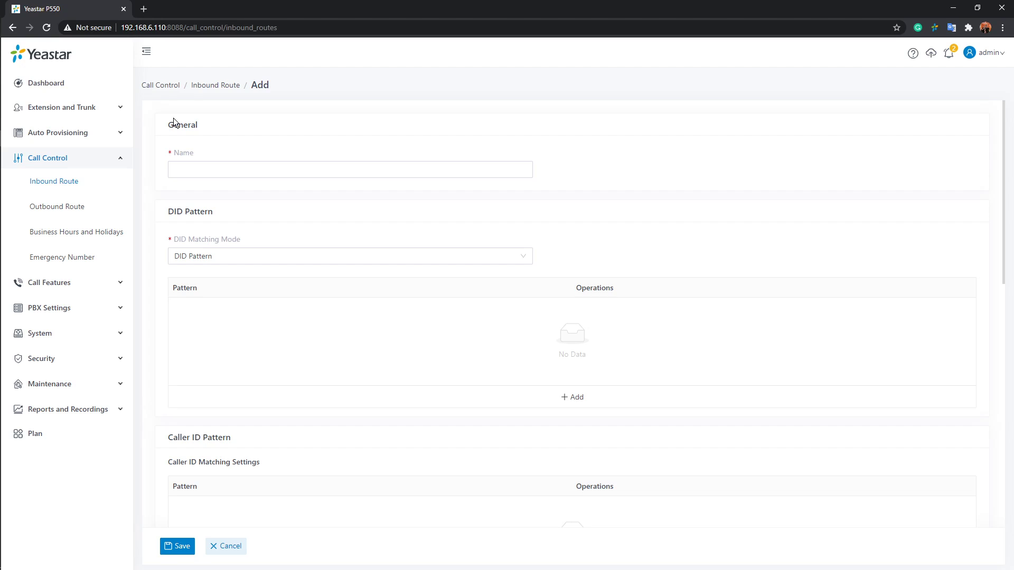
pyautogui.click(227, 168)
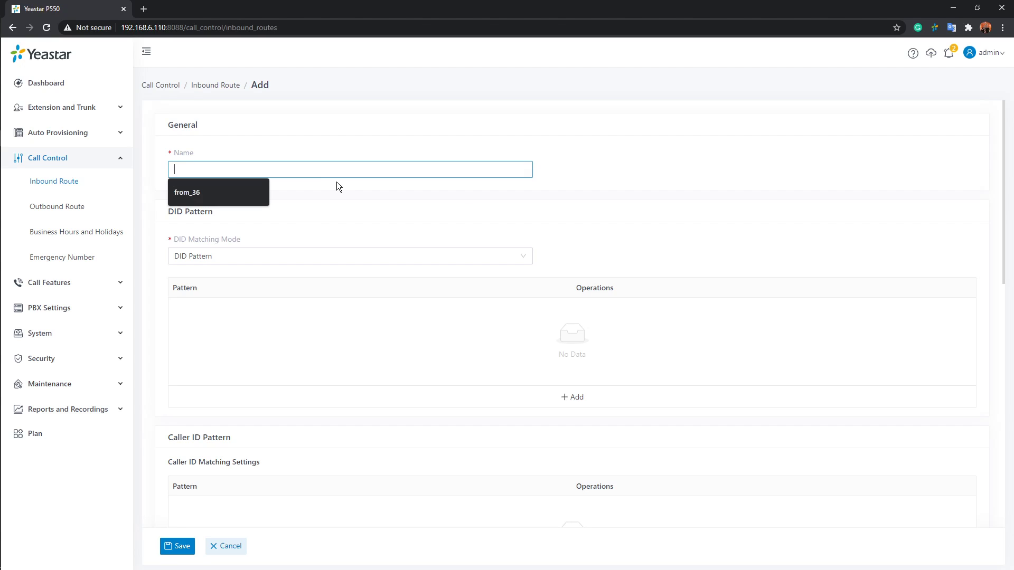
pyautogui.write('incoming')
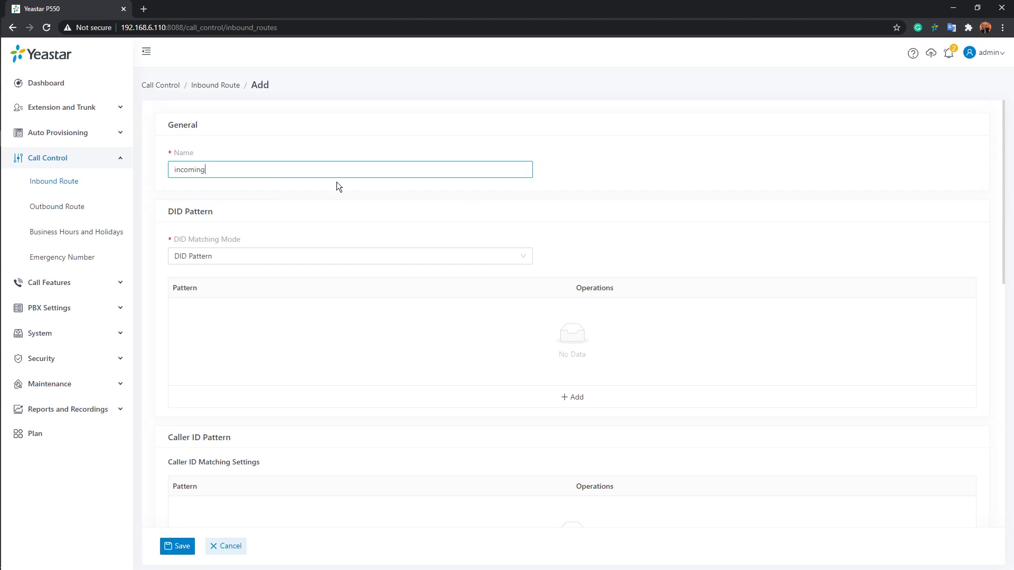
pyautogui.write('123')
pyautogui.scroll(-1, 394, 206)
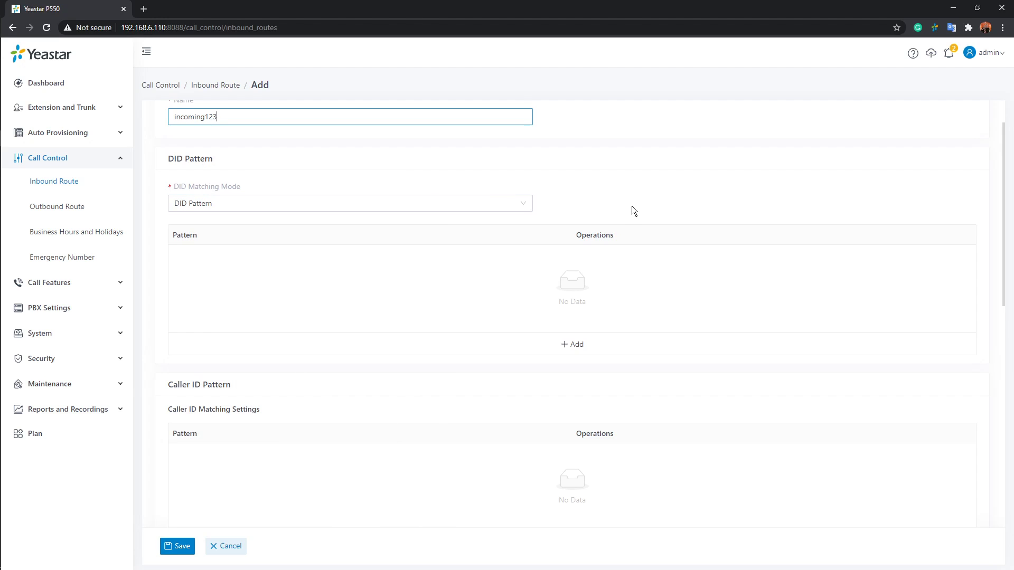
pyautogui.click(640, 204)
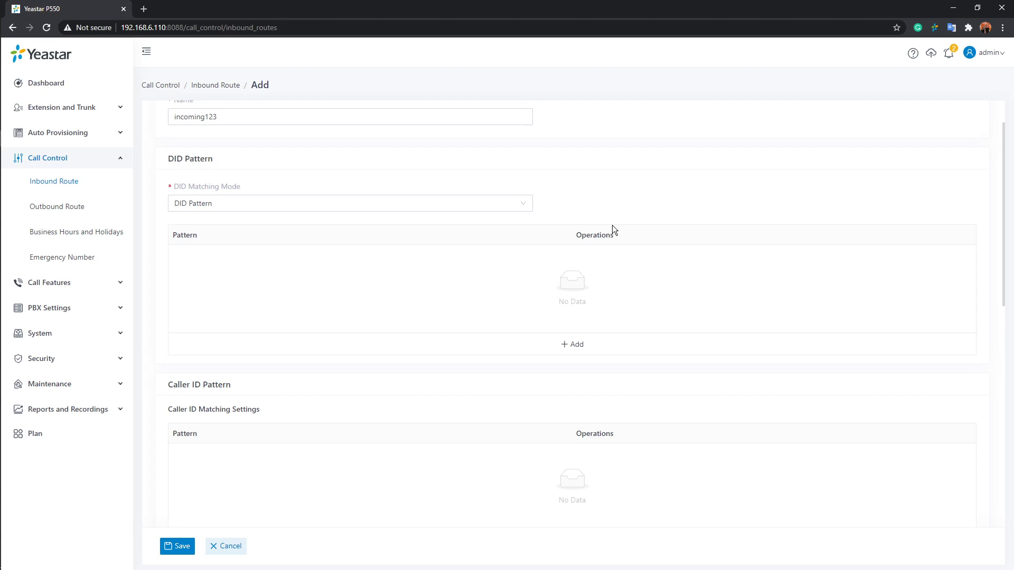
# Assign the SIP1 peer trunk and the FXO1-7 trunk to the inbound route
pyautogui.scroll(-3, 610, 230)
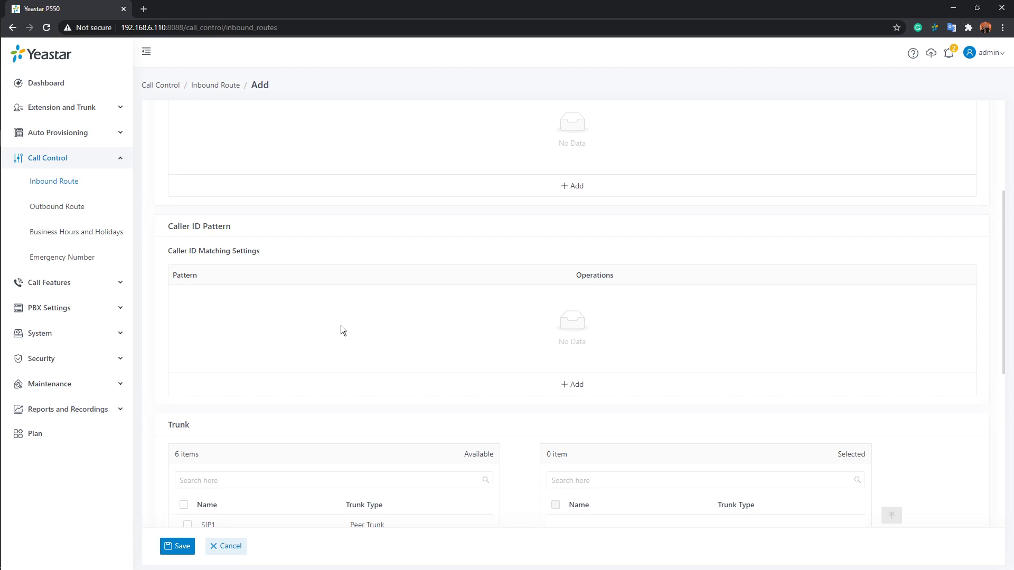
pyautogui.scroll(-1, 345, 331)
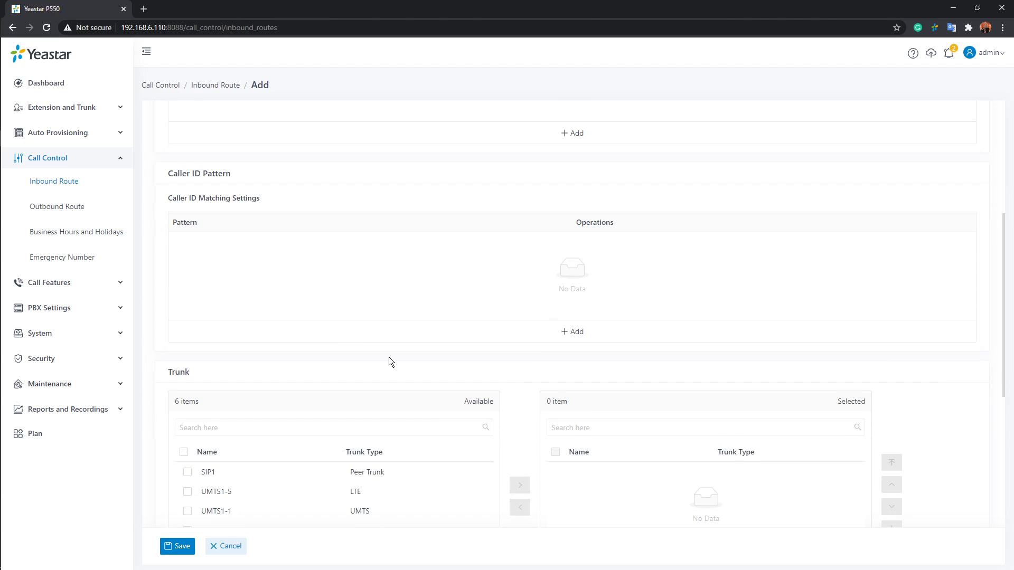
pyautogui.scroll(5, 397, 348)
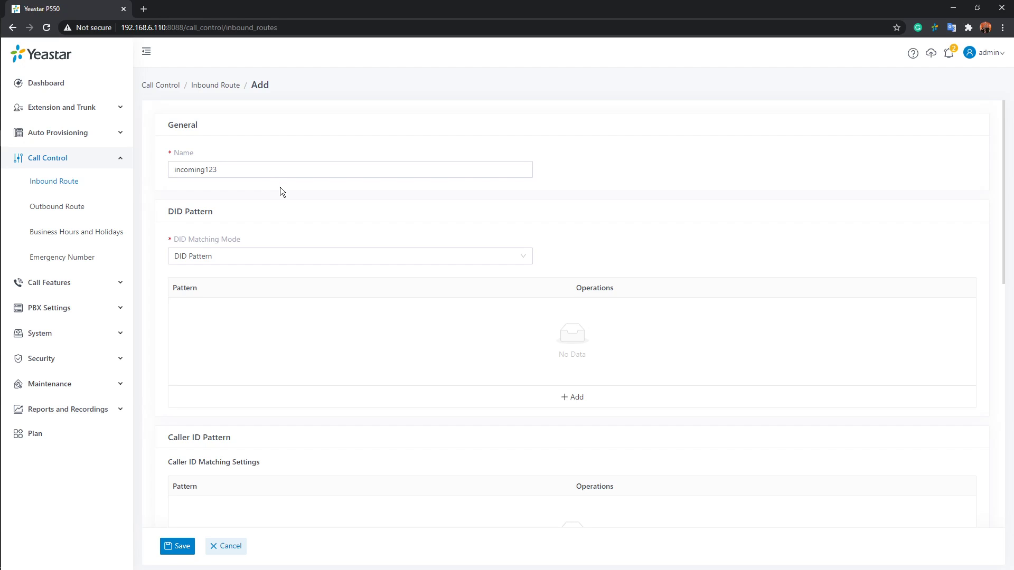
pyautogui.scroll(-3, 280, 188)
pyautogui.scroll(-6, 280, 193)
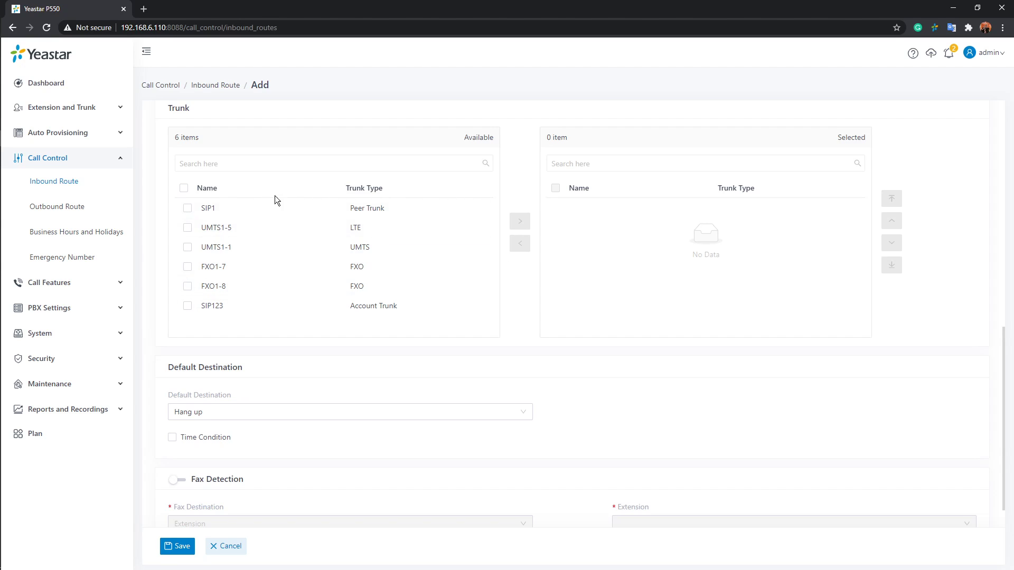
pyautogui.click(284, 216)
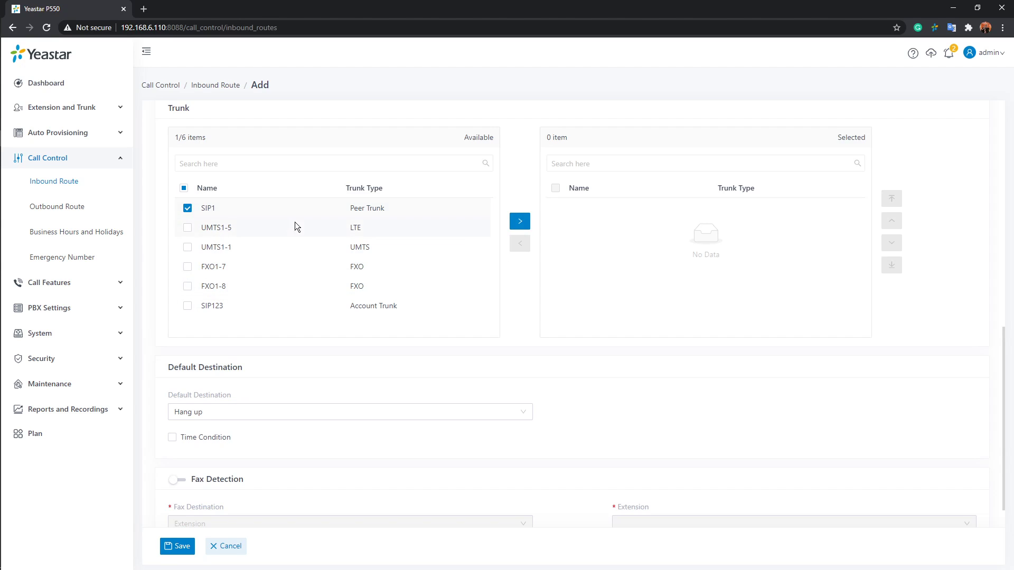
pyautogui.click(513, 224)
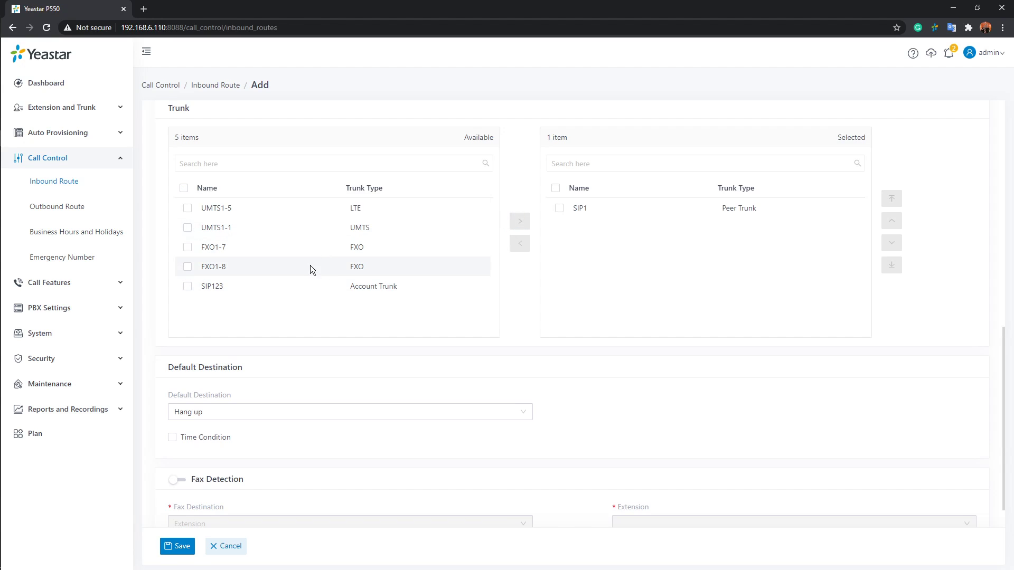
pyautogui.click(296, 247)
pyautogui.click(520, 221)
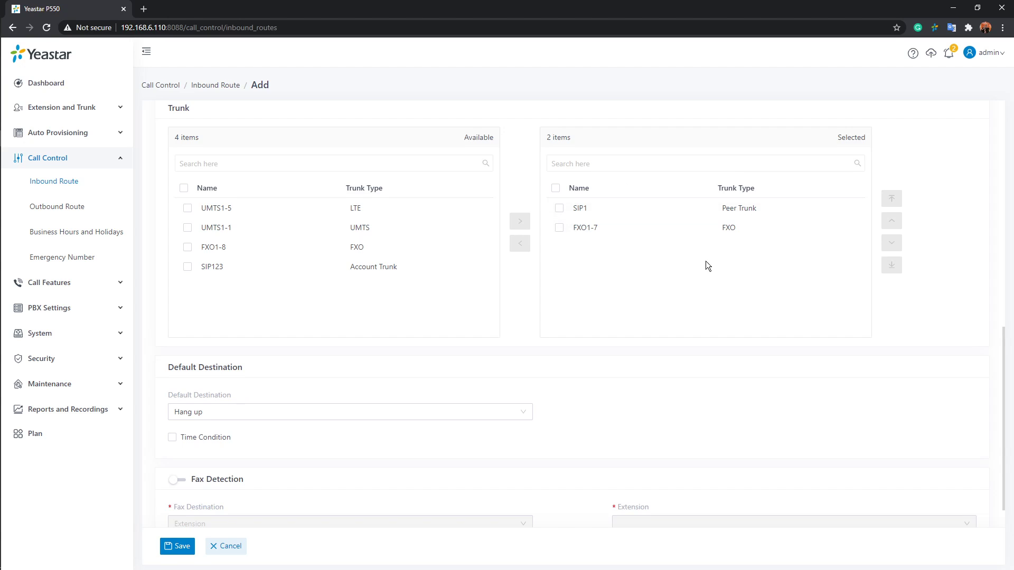
# Look through the default destination options and enable the time condition for the inbound route
pyautogui.scroll(-1, 706, 261)
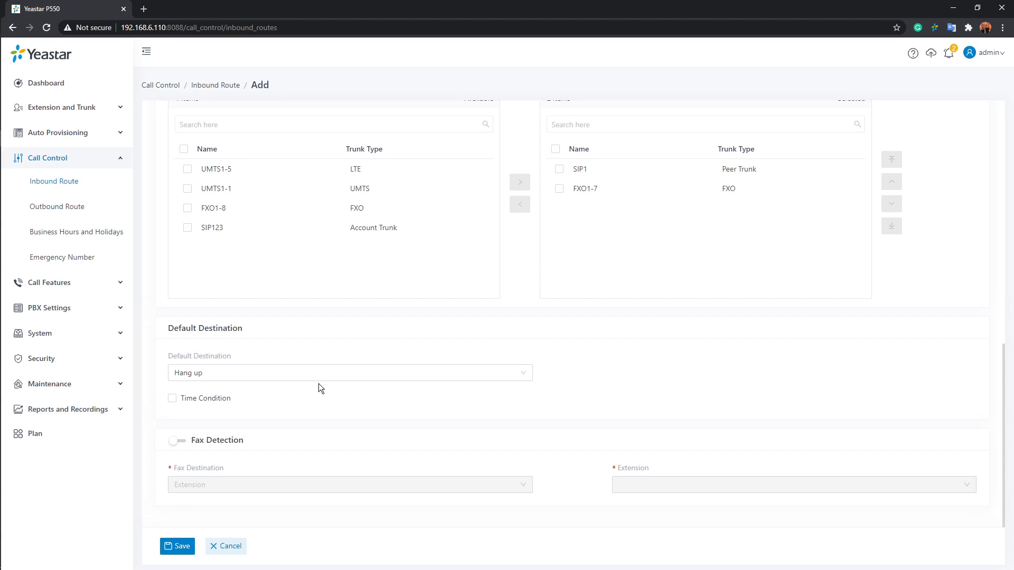
pyautogui.click(531, 379)
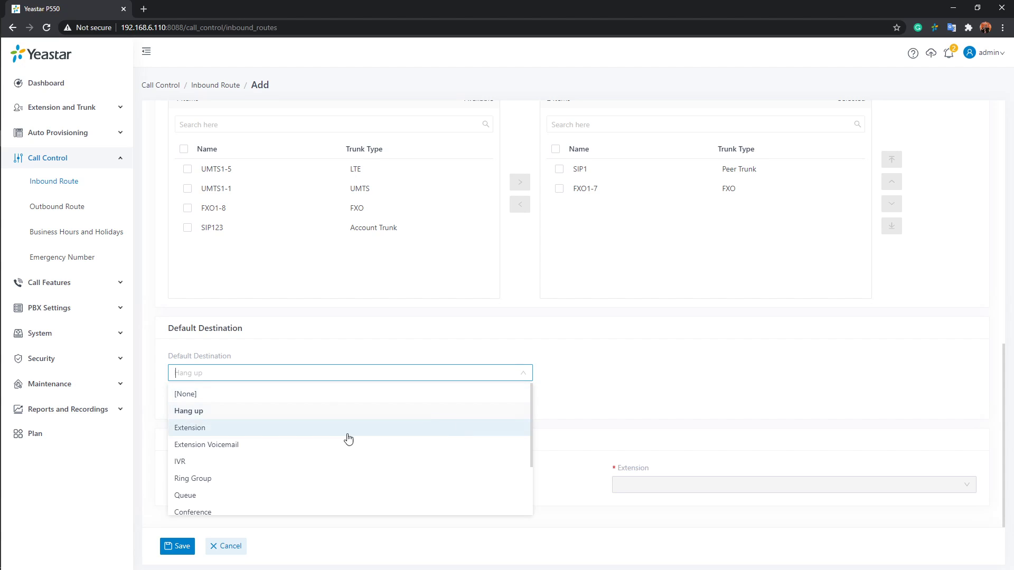
pyautogui.scroll(-3, 532, 447)
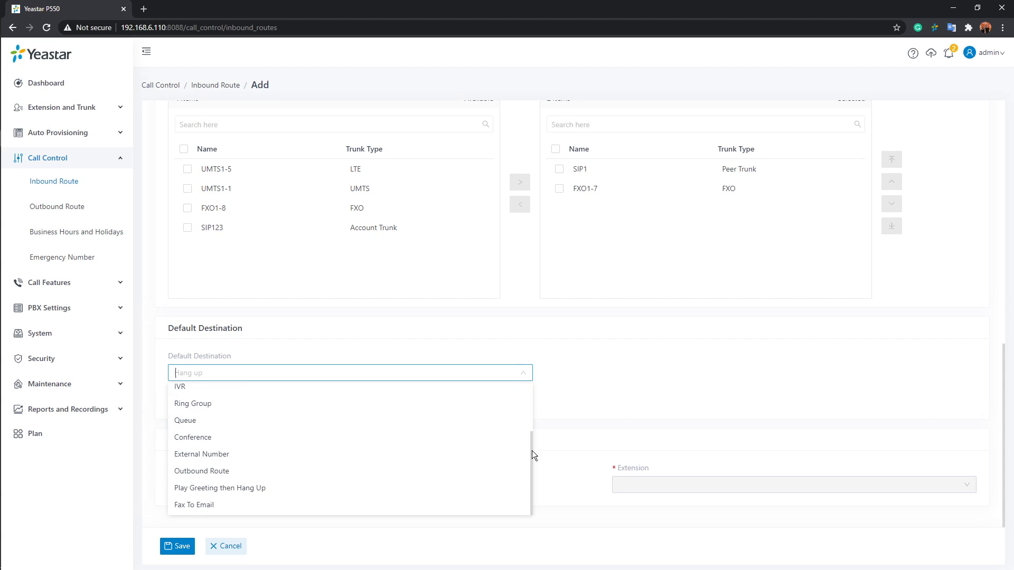
pyautogui.click(554, 412)
pyautogui.click(180, 401)
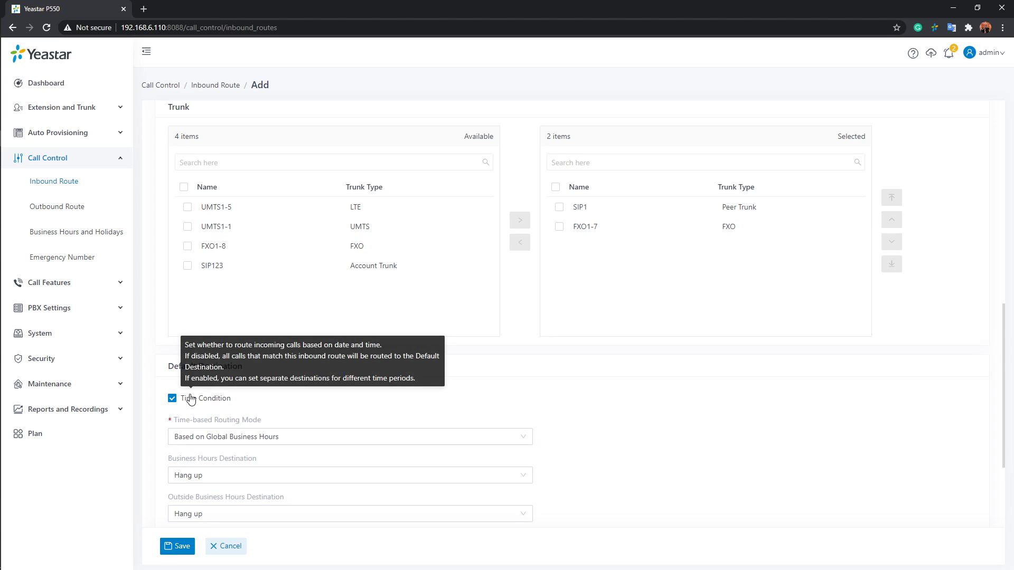
# Try the Based on Custom Business Hours routing mode, view its new business hours form and close it without adding an entry
pyautogui.scroll(-1, 375, 400)
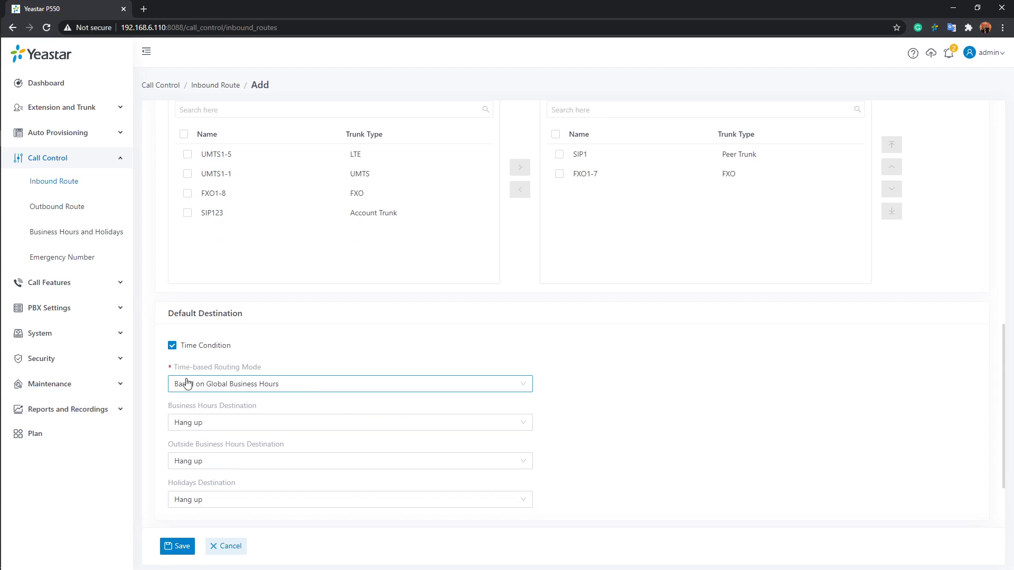
pyautogui.moveTo(184, 372)
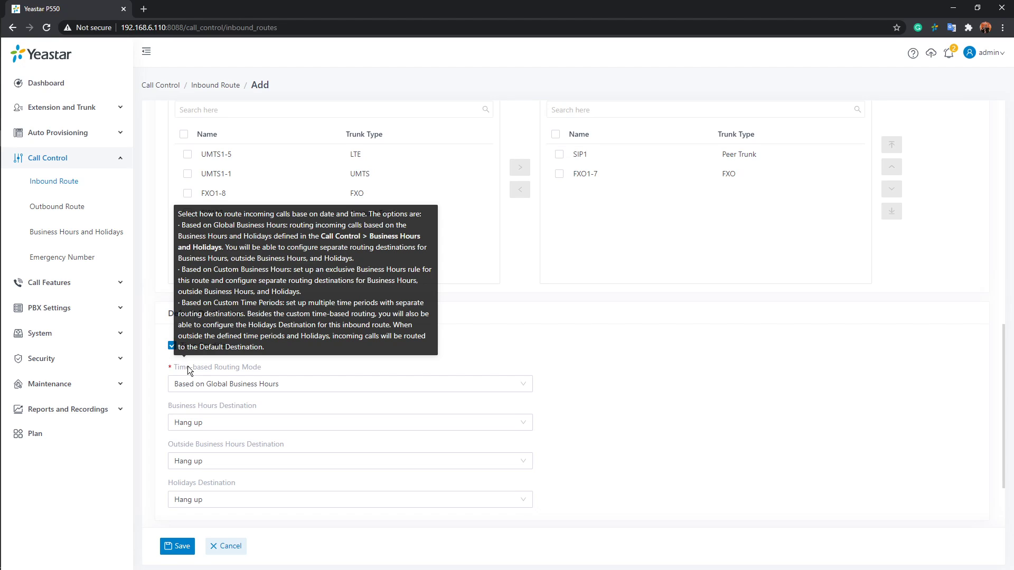
pyautogui.click(531, 385)
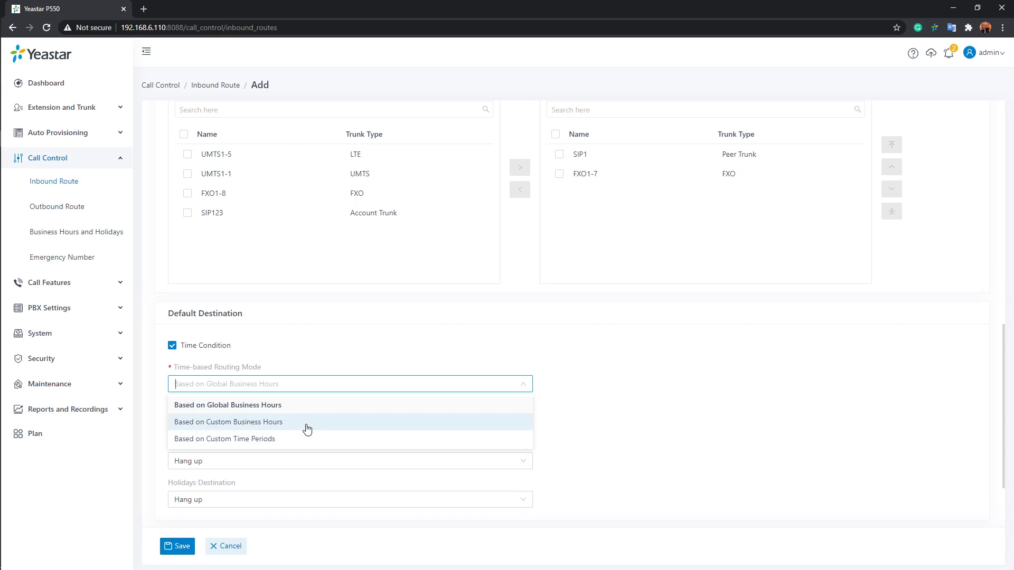
pyautogui.scroll(-4, 368, 423)
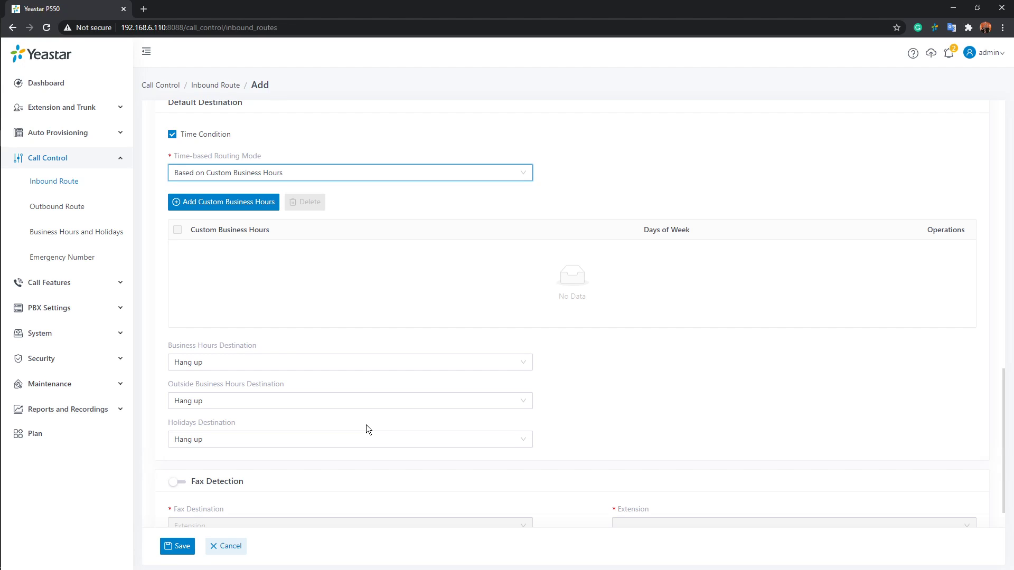
pyautogui.click(241, 211)
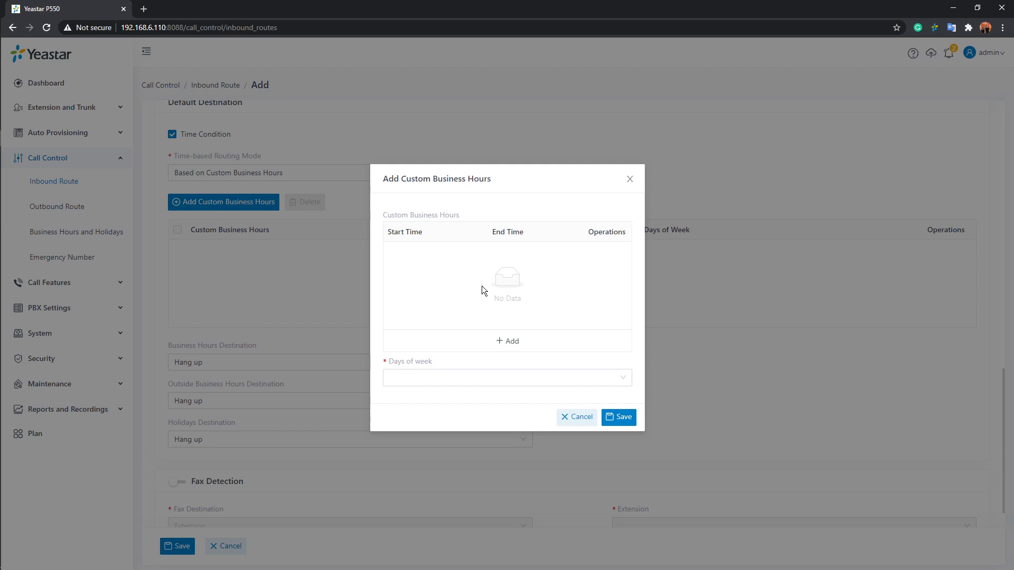
pyautogui.click(630, 179)
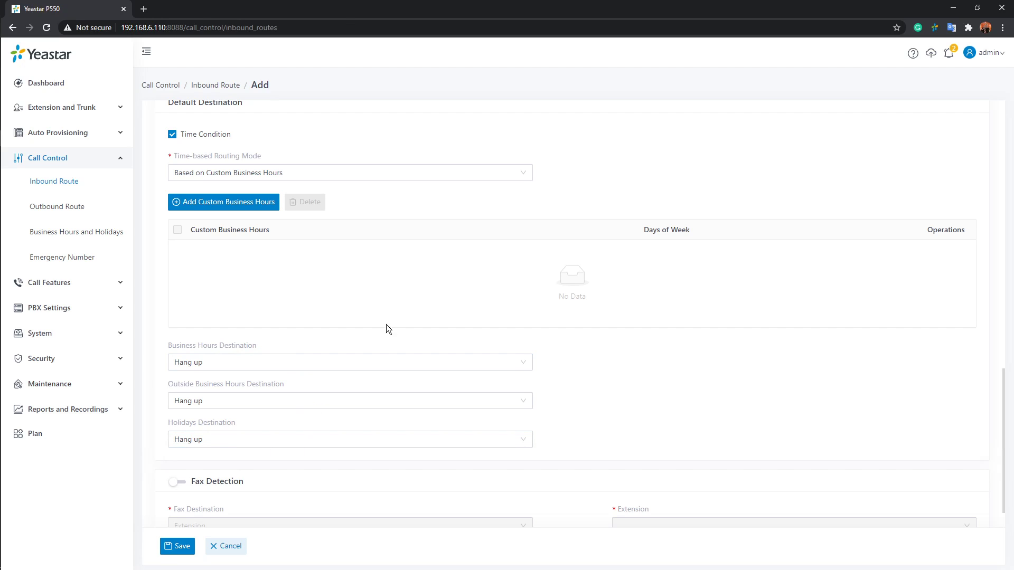
# Try the Based on Custom Time Periods routing mode, view the start time choices for a new period and discard the entry
pyautogui.click(436, 172)
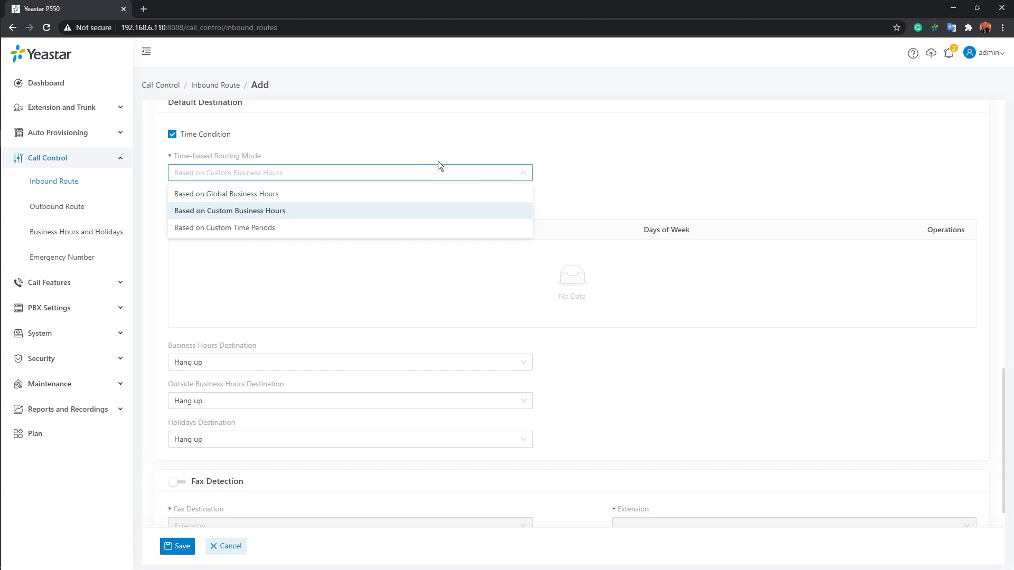
pyautogui.click(319, 233)
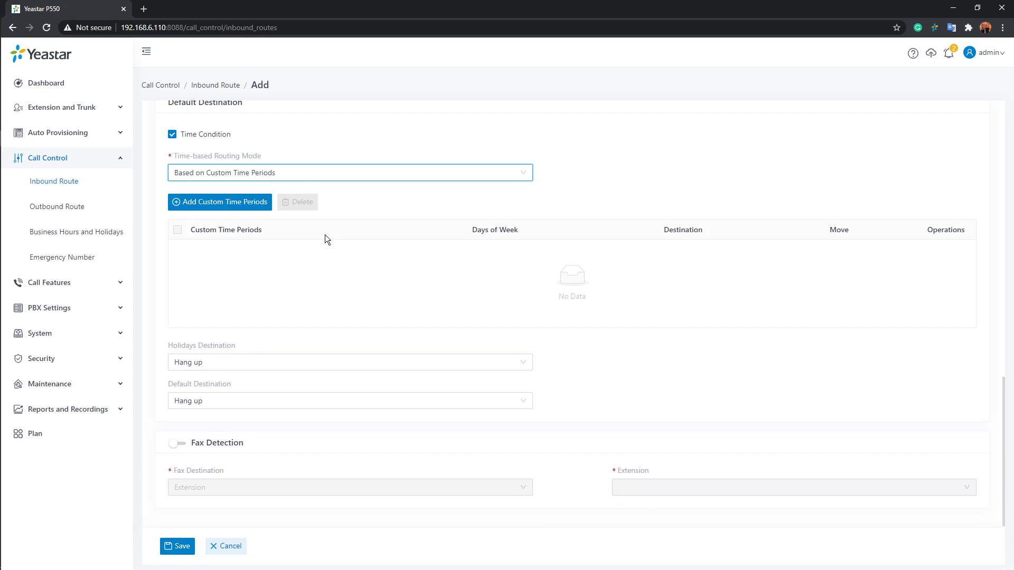
pyautogui.click(200, 205)
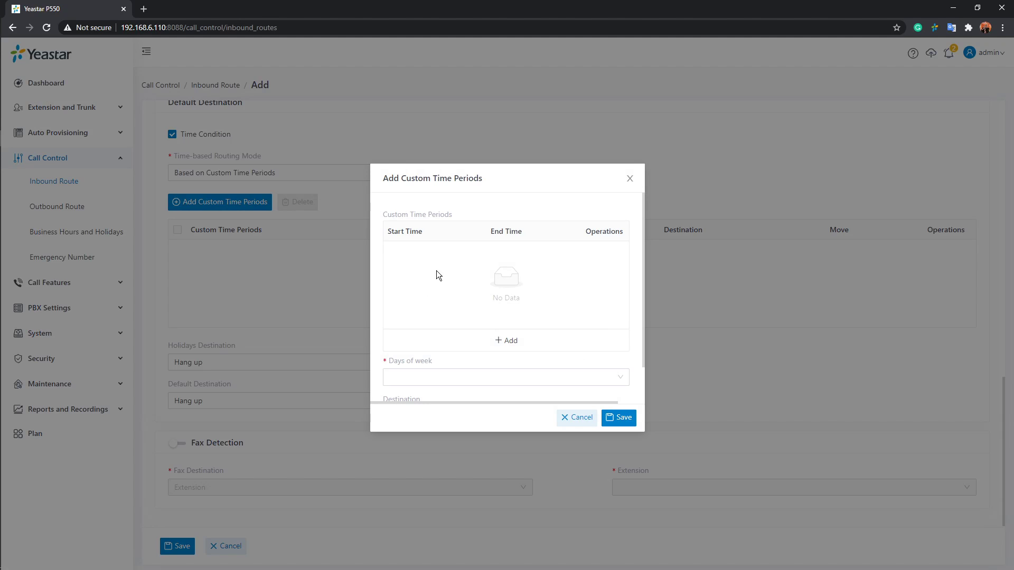
pyautogui.click(510, 341)
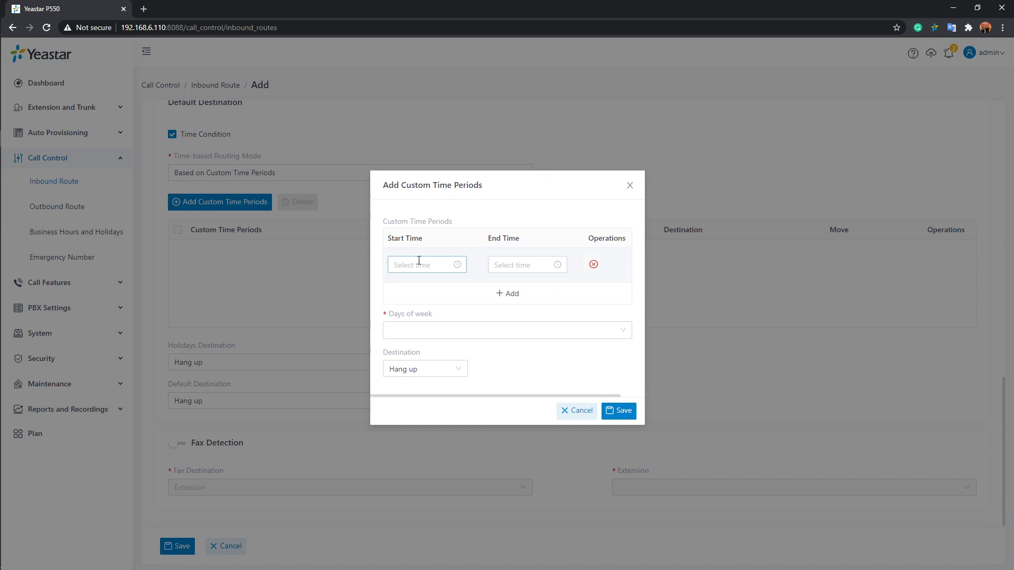
pyautogui.click(441, 265)
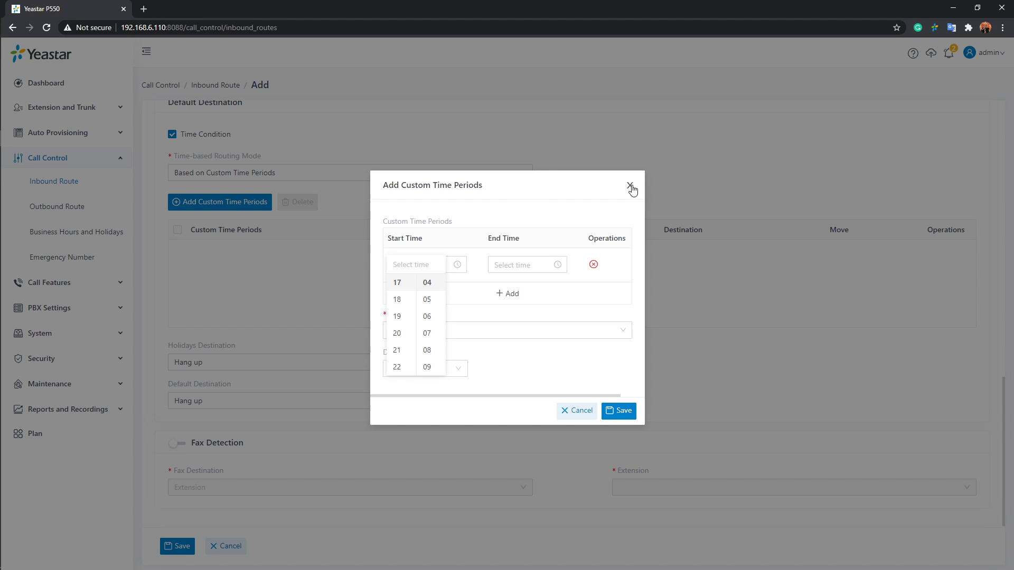
pyautogui.click(610, 188)
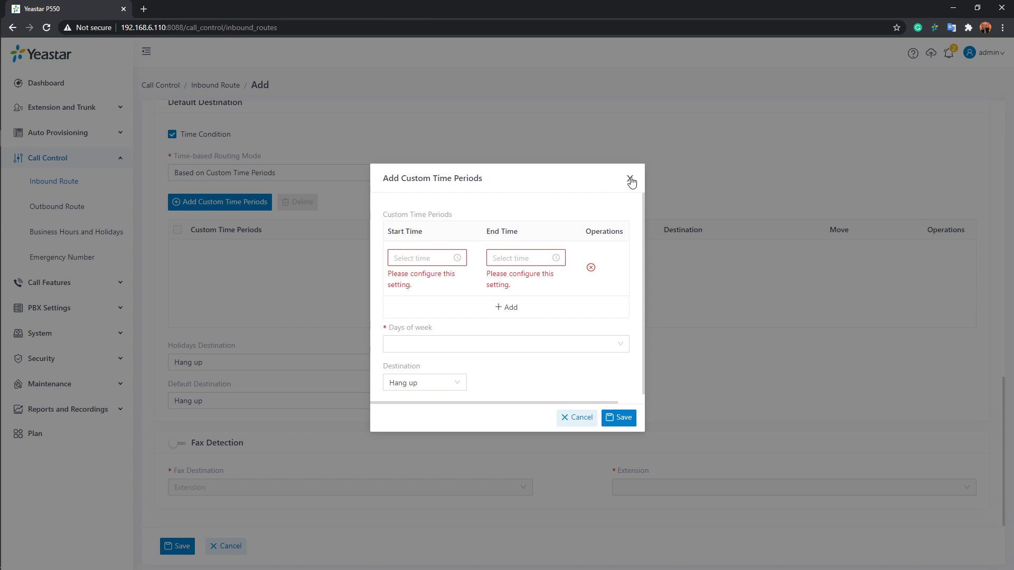
pyautogui.click(630, 185)
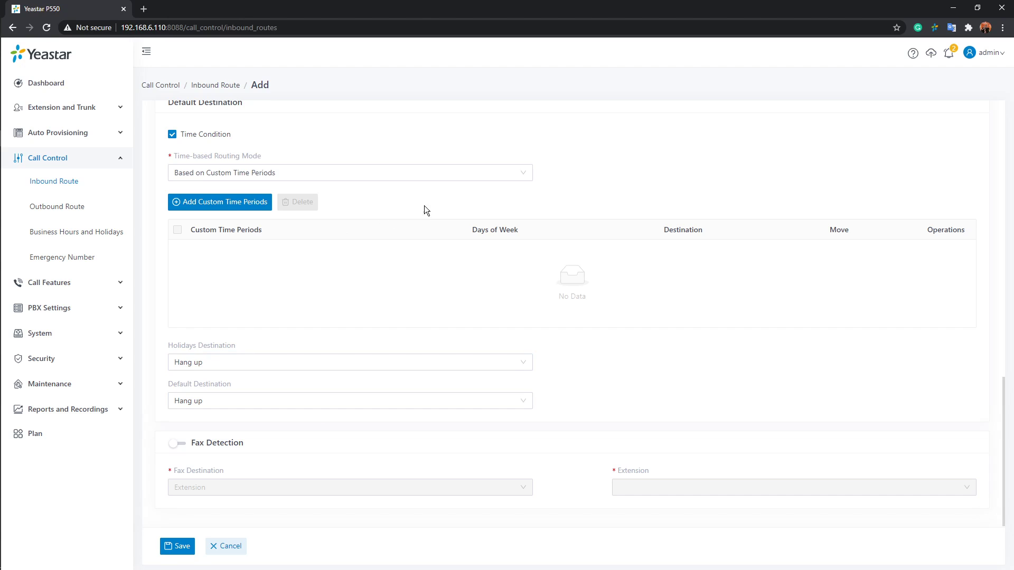
# Set the time-based routing mode to Based on Global Business Hours and the business hours destination to the IVR 6202-Greetings
pyautogui.click(448, 177)
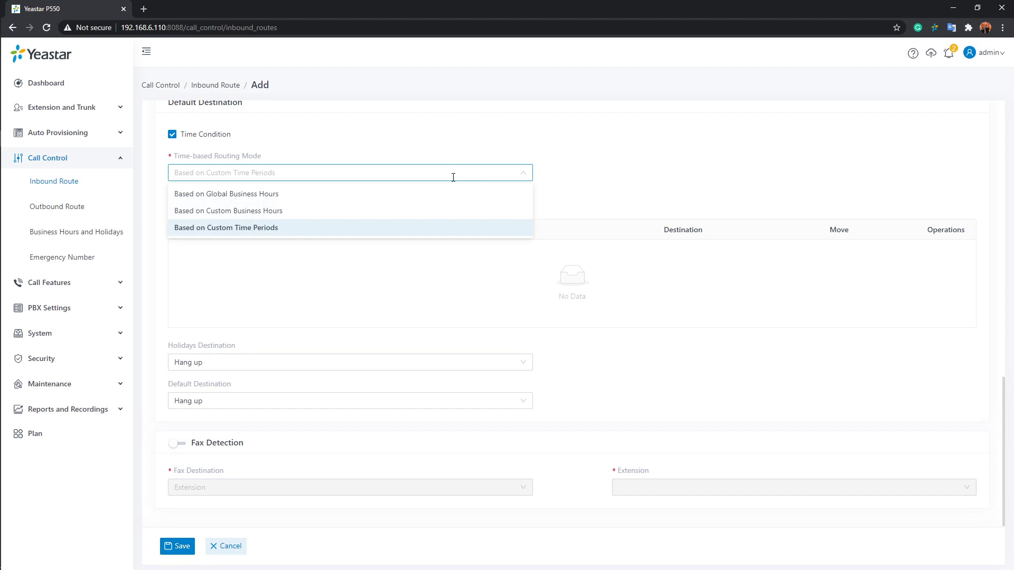
pyautogui.click(207, 195)
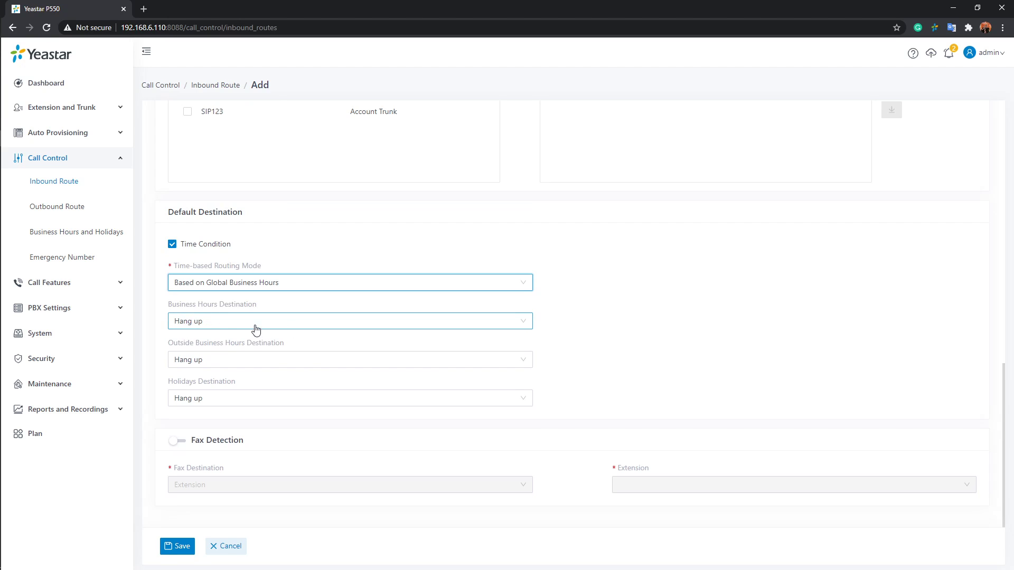
pyautogui.click(523, 324)
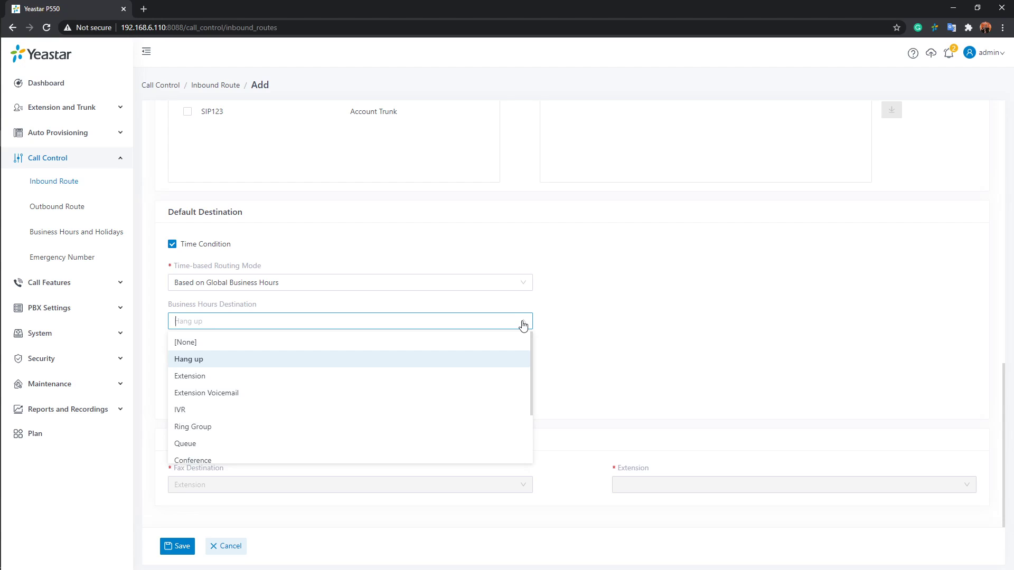
pyautogui.click(207, 410)
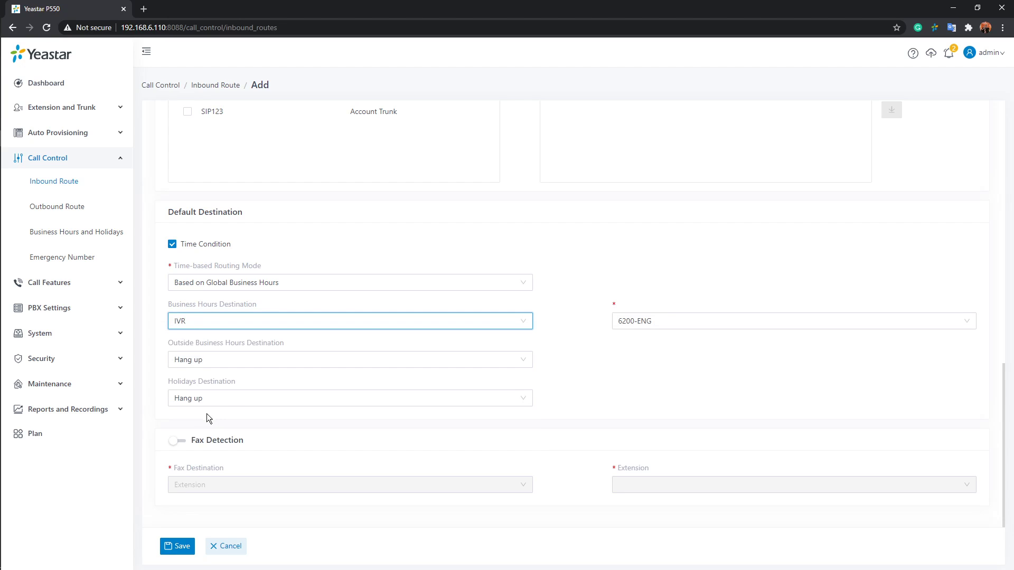
pyautogui.click(741, 321)
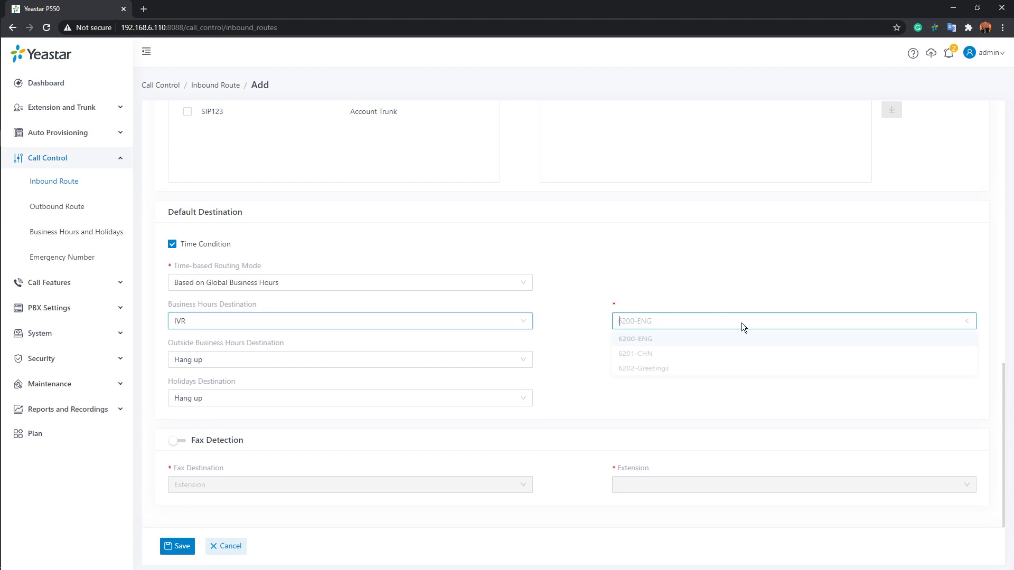
pyautogui.click(691, 375)
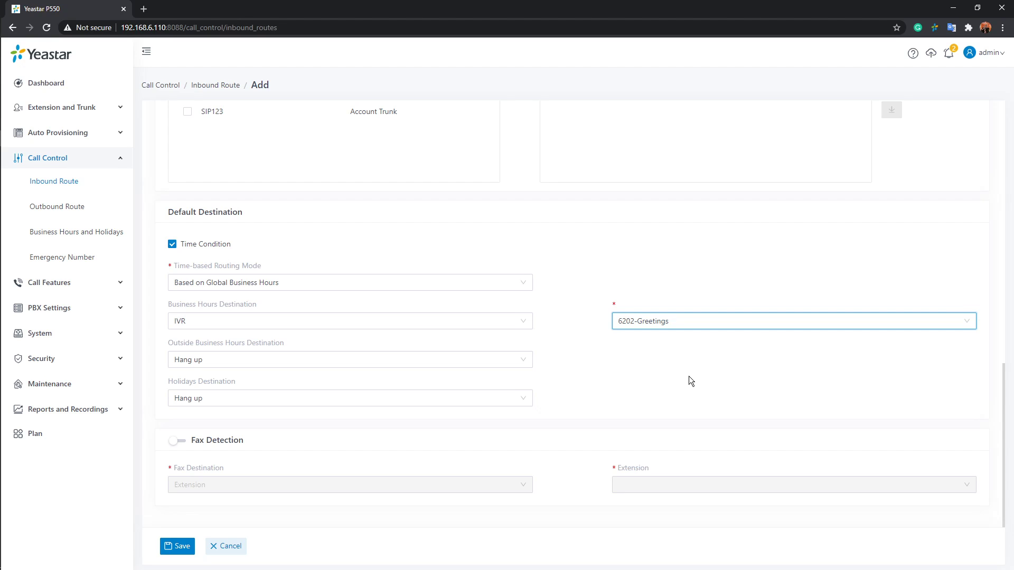
pyautogui.click(736, 328)
pyautogui.click(584, 379)
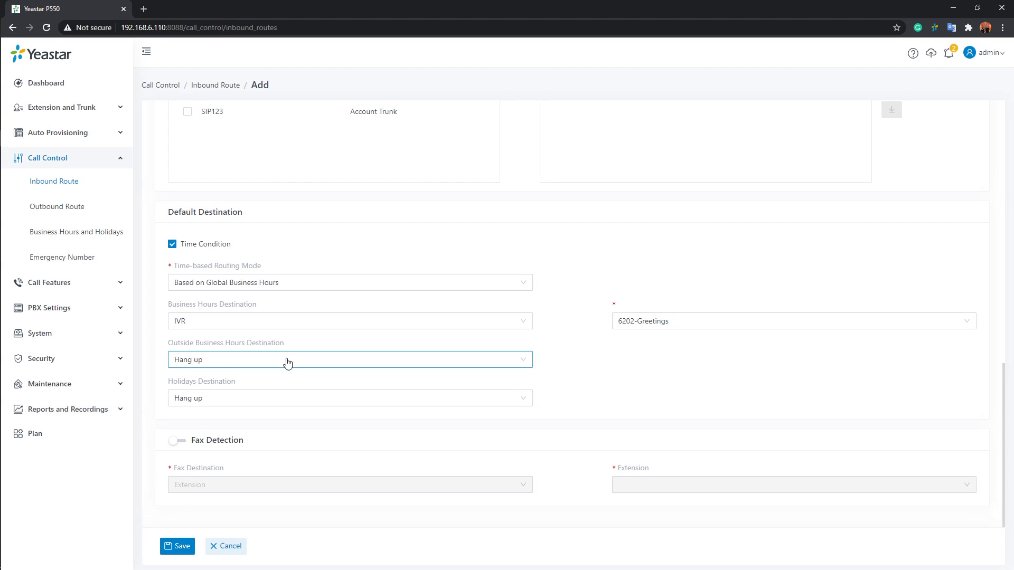
# Set the outside business hours destination to Extension Voicemail for extension 1000
pyautogui.click(527, 364)
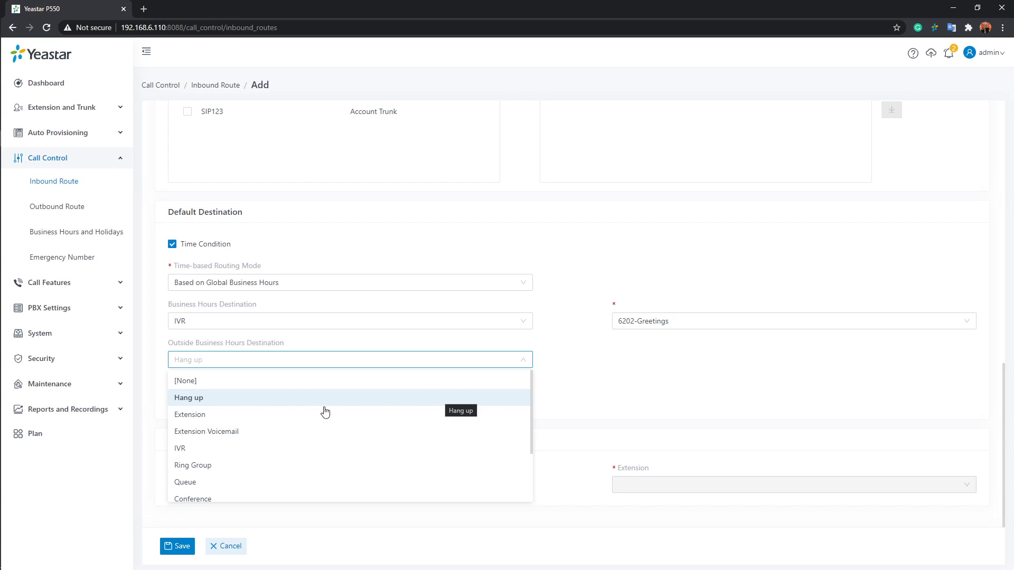
pyautogui.click(325, 436)
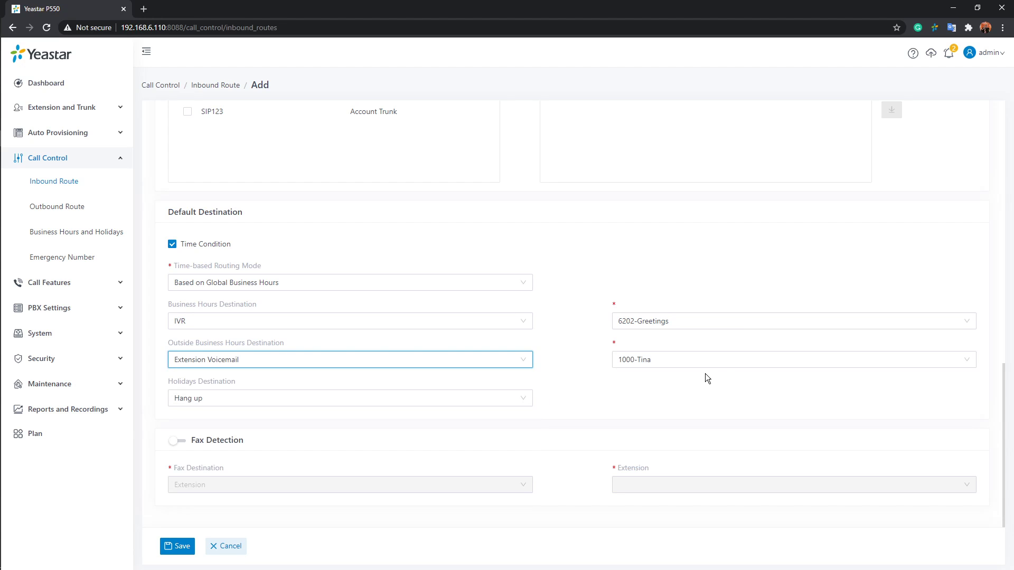
pyautogui.click(720, 360)
pyautogui.click(562, 361)
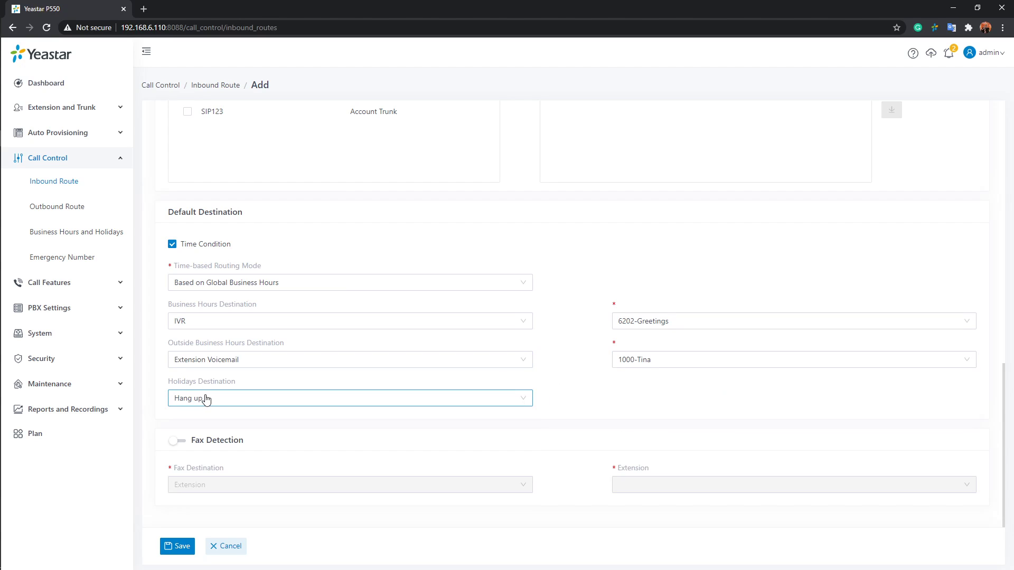
# Set the holidays destination to Extension Voicemail for extension 1002
pyautogui.click(523, 407)
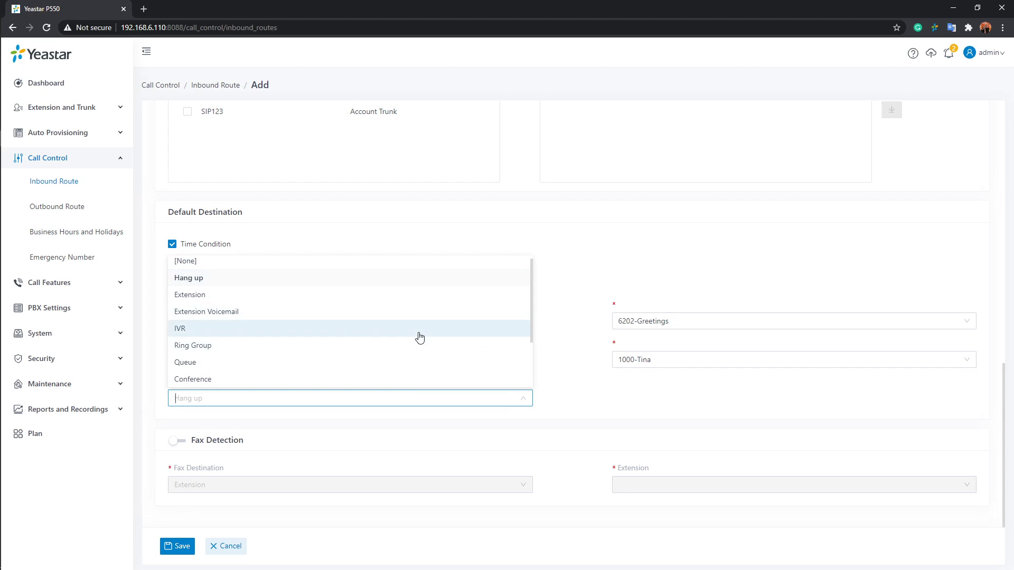
pyautogui.scroll(-2, 428, 340)
pyautogui.scroll(2, 431, 345)
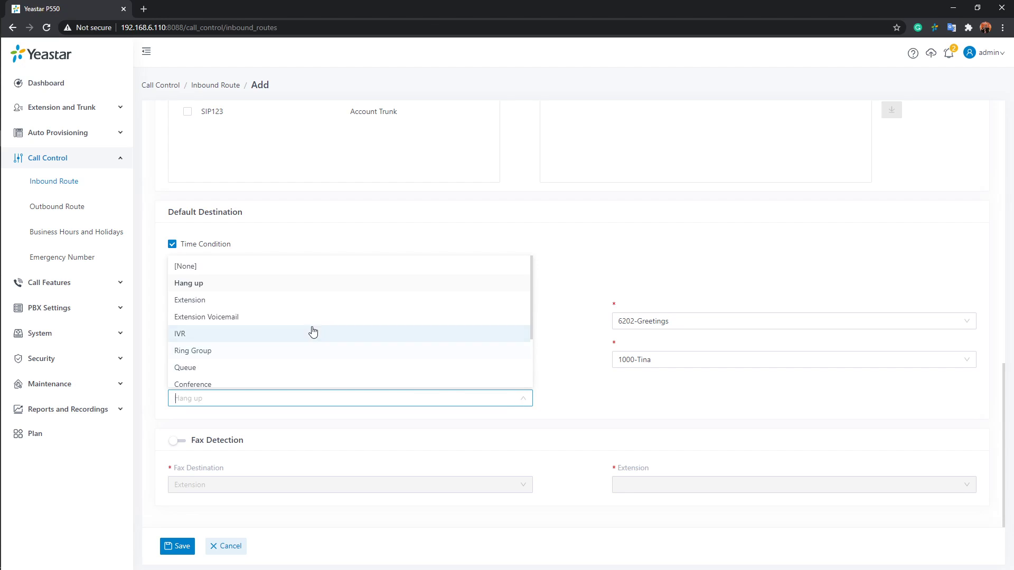
pyautogui.click(296, 326)
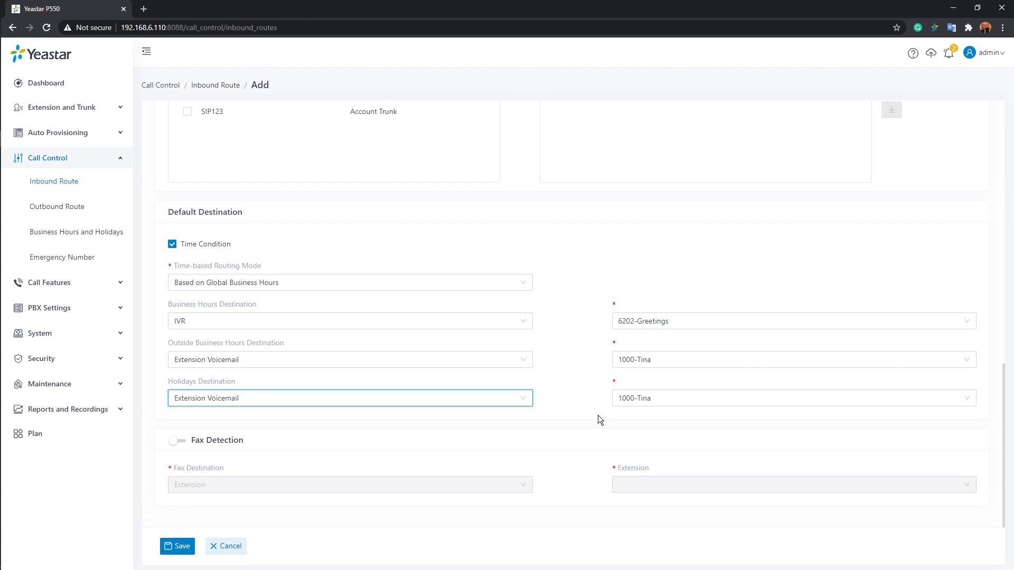
pyautogui.click(640, 404)
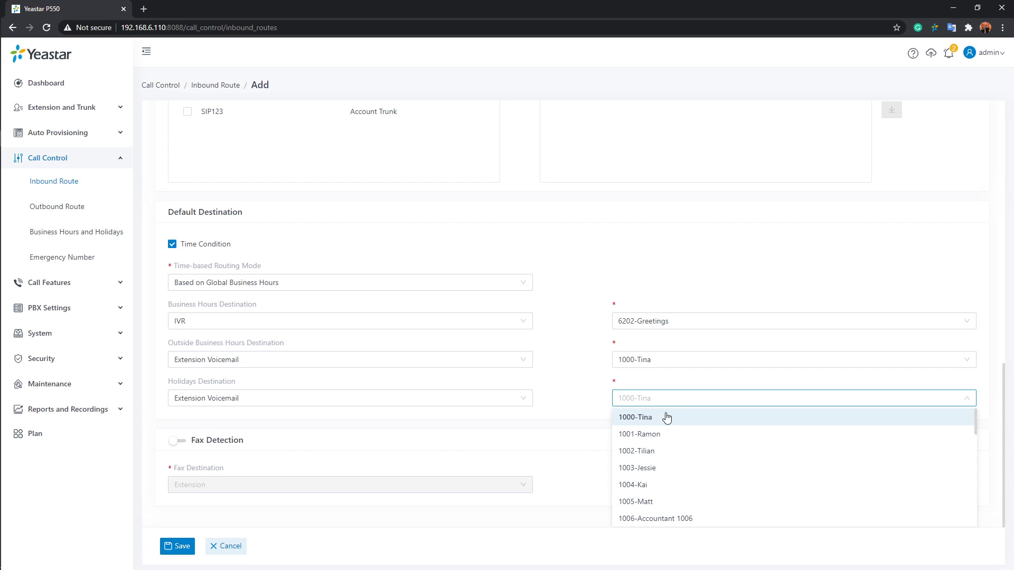
pyautogui.click(676, 451)
pyautogui.click(576, 420)
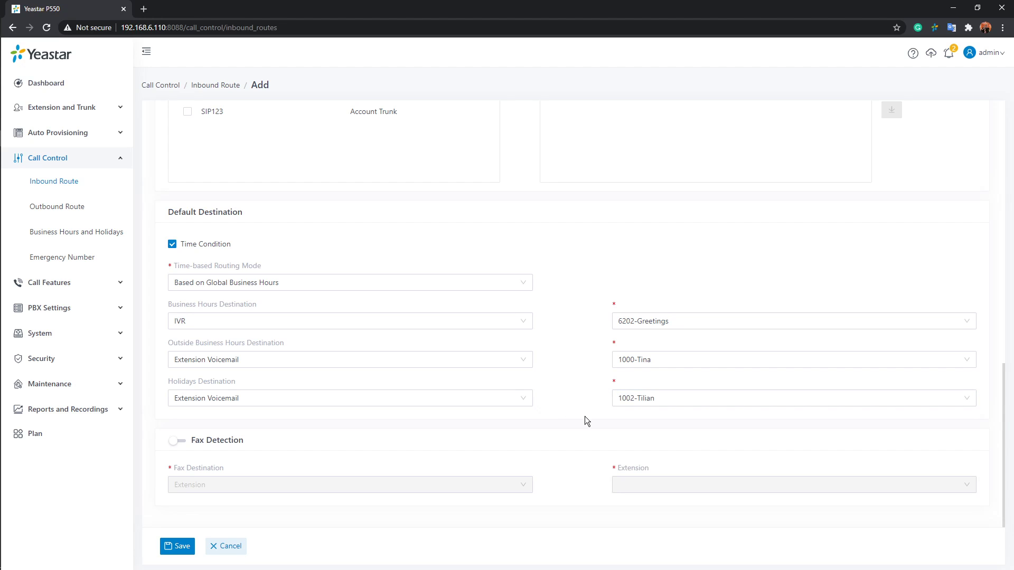
# Examine the DID matching mode options of the inbound route and keep DID Pattern selected
pyautogui.scroll(2, 591, 414)
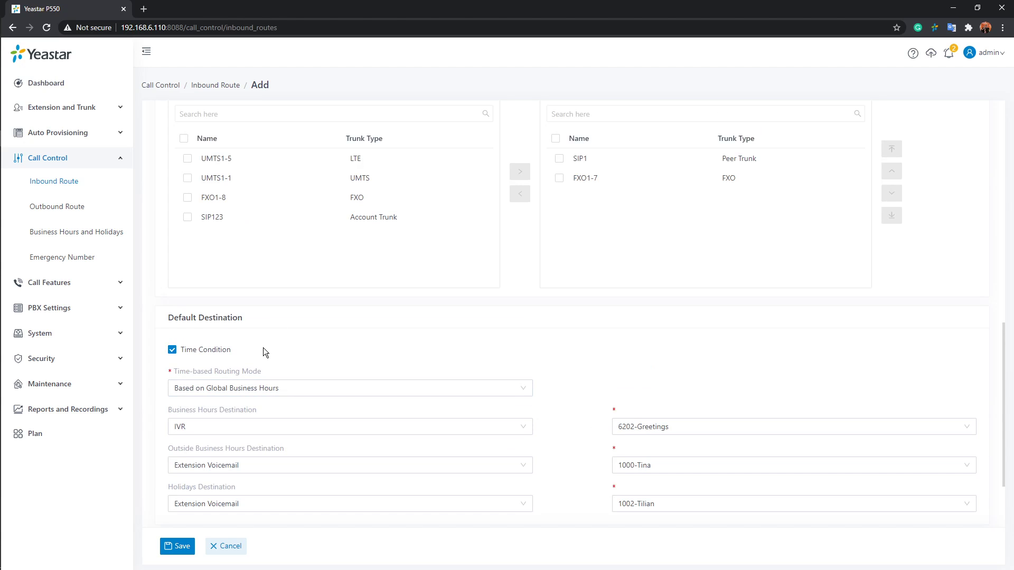
pyautogui.scroll(5, 276, 353)
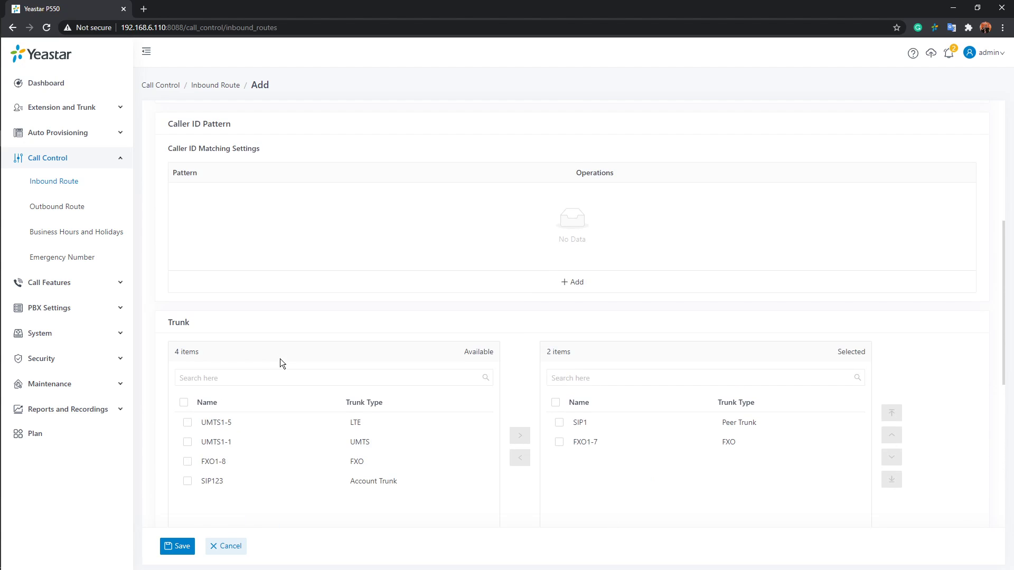
pyautogui.scroll(-5, 282, 361)
pyautogui.scroll(10, 609, 399)
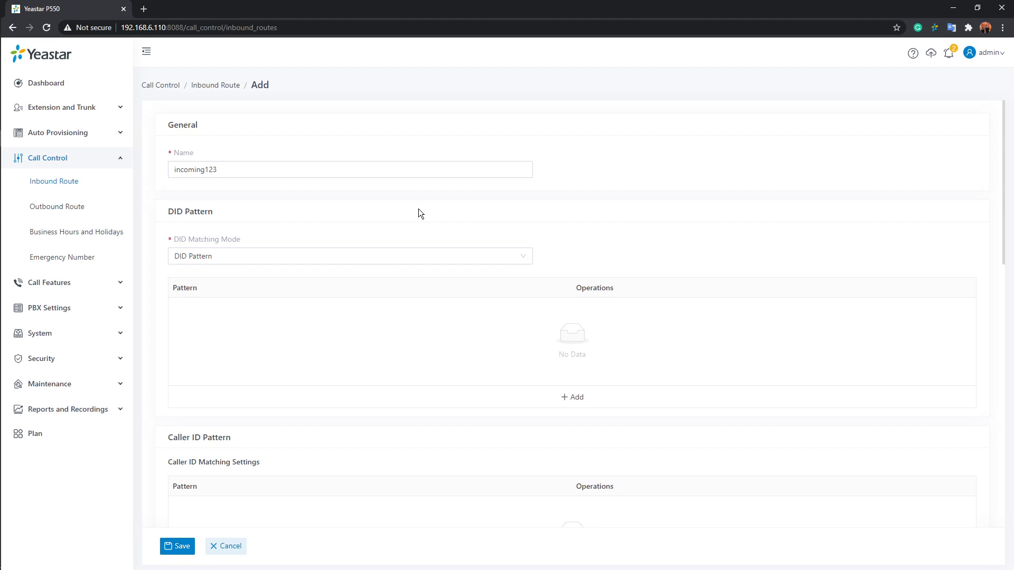
pyautogui.moveTo(206, 235)
pyautogui.click(526, 256)
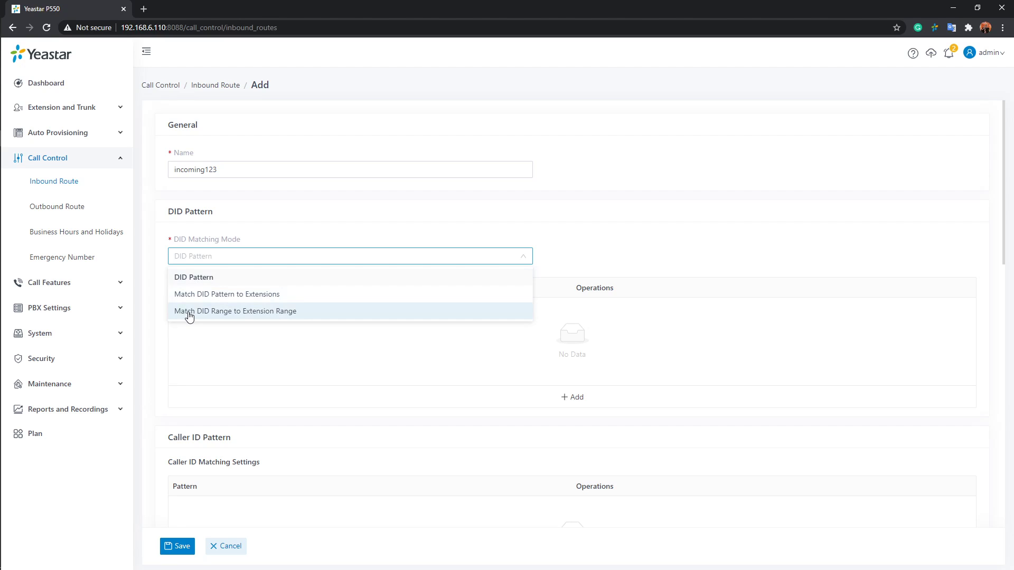
pyautogui.click(230, 278)
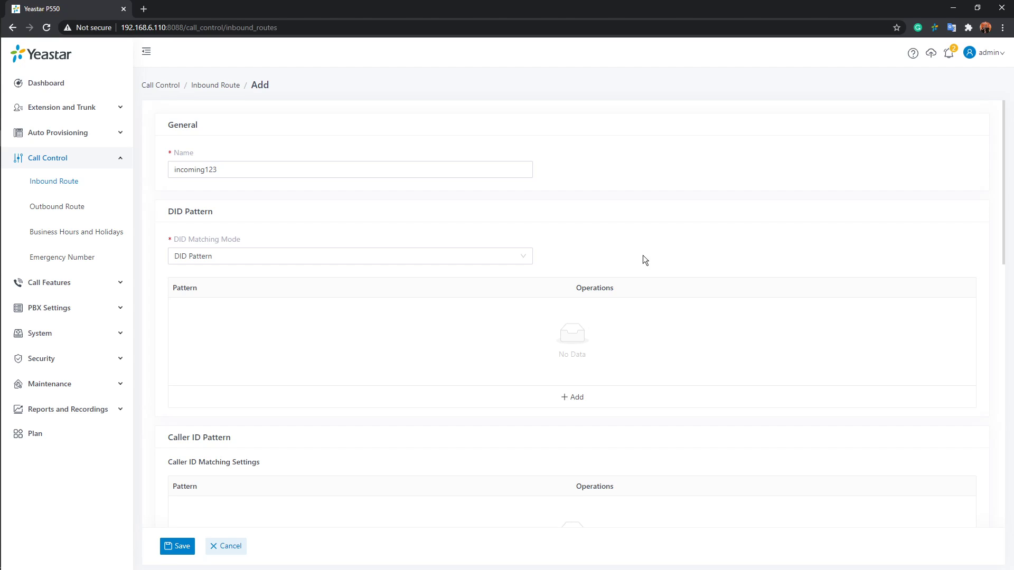
# Add a DID pattern entry to the inbound route and enter a complete DID number as its pattern
pyautogui.click(576, 397)
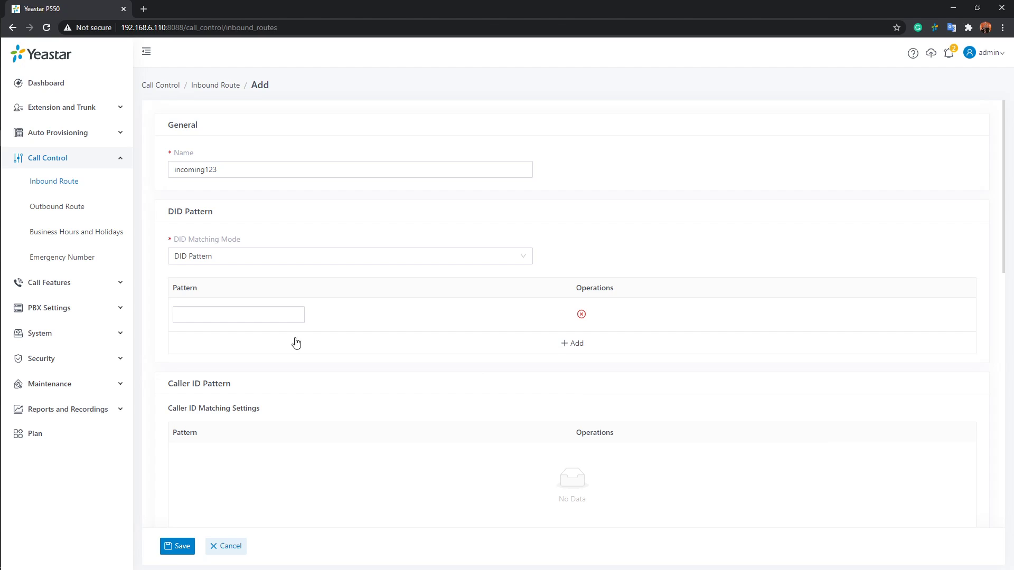
pyautogui.click(266, 314)
pyautogui.moveTo(182, 236)
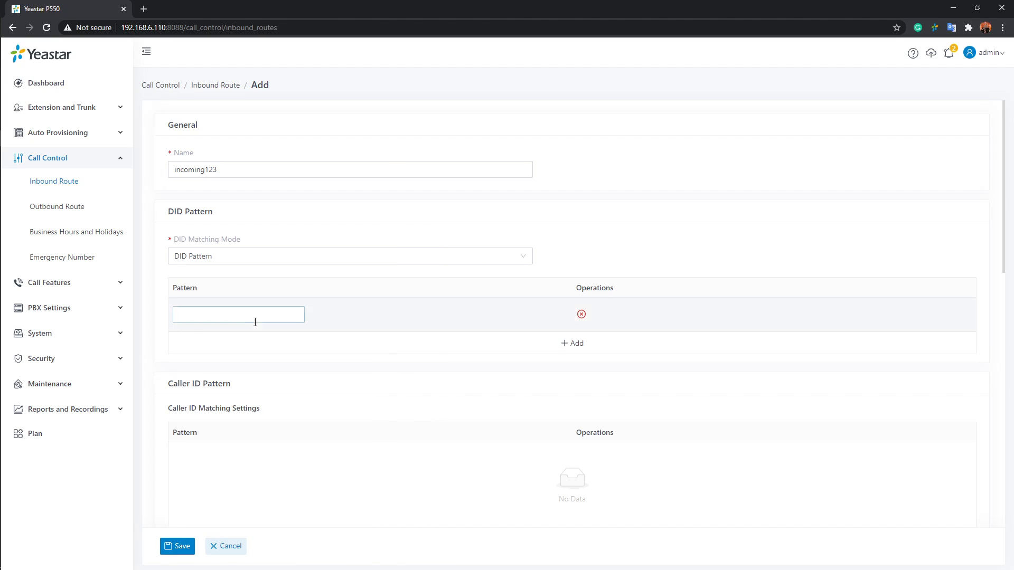
pyautogui.click(266, 317)
pyautogui.write('55500123')
pyautogui.scroll(-2, 275, 315)
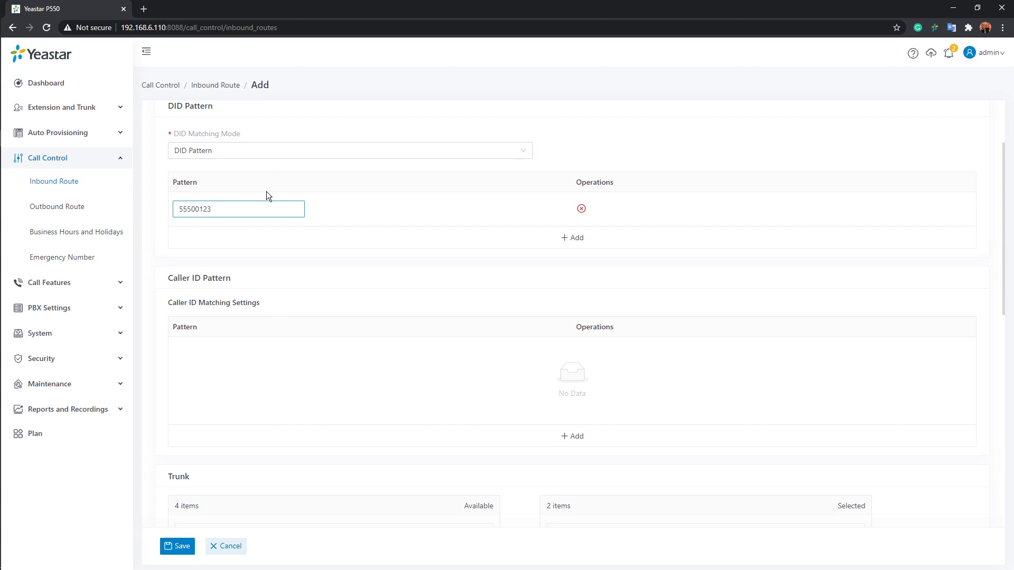
# Replace the last digit of the DID pattern with the wildcard X and remove the pattern entry
pyautogui.press('BackSpace')
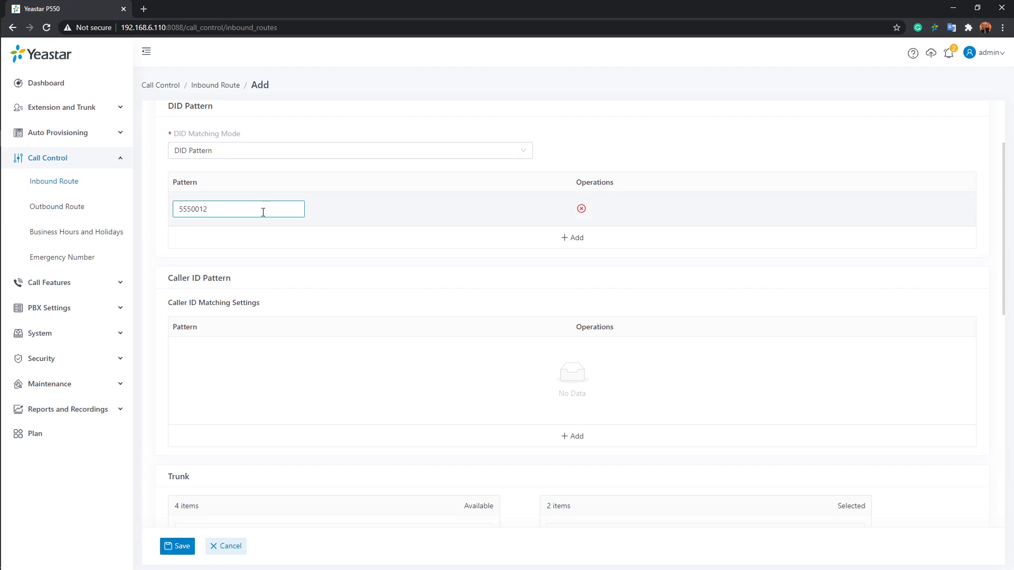
pyautogui.write('X')
pyautogui.click(582, 209)
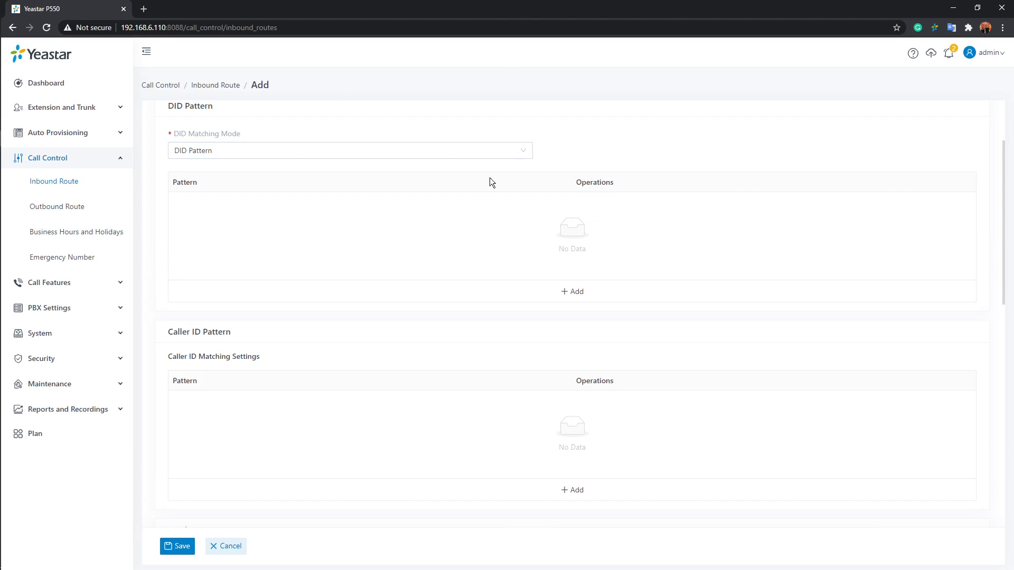
# Set the DID matching mode to Match DID Pattern to Extensions and review the resulting route settings
pyautogui.click(376, 154)
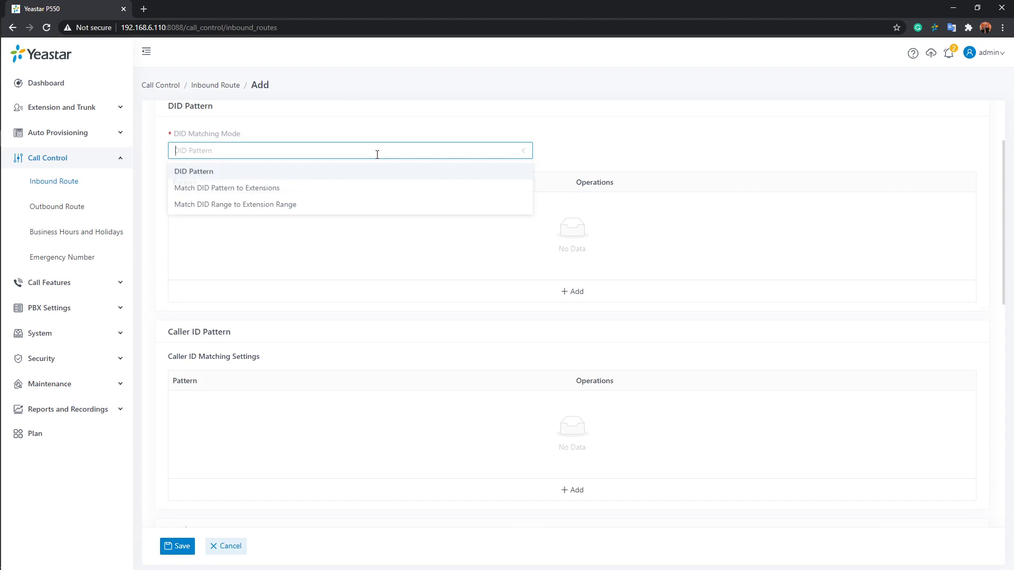
pyautogui.click(198, 193)
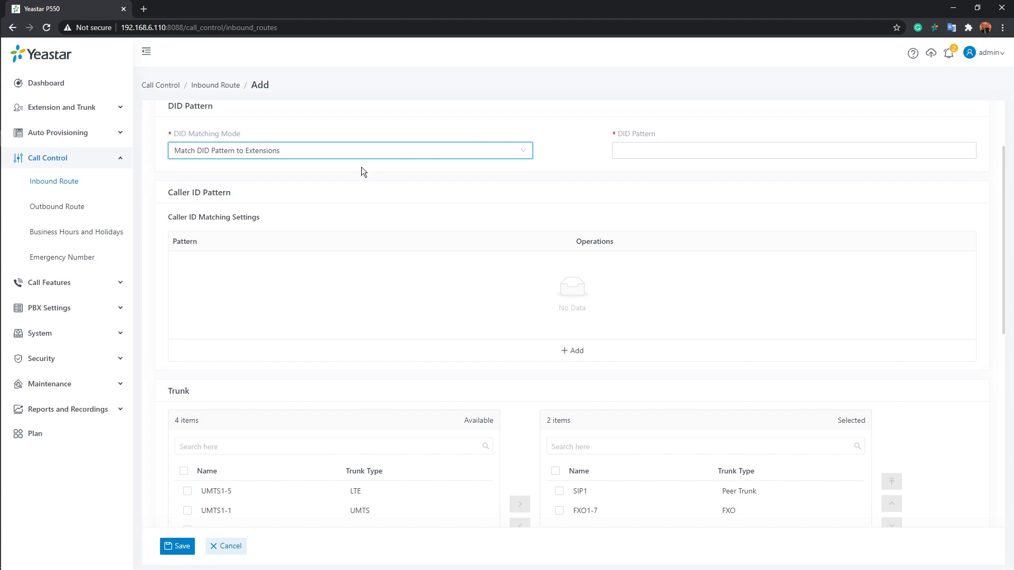
pyautogui.click(700, 148)
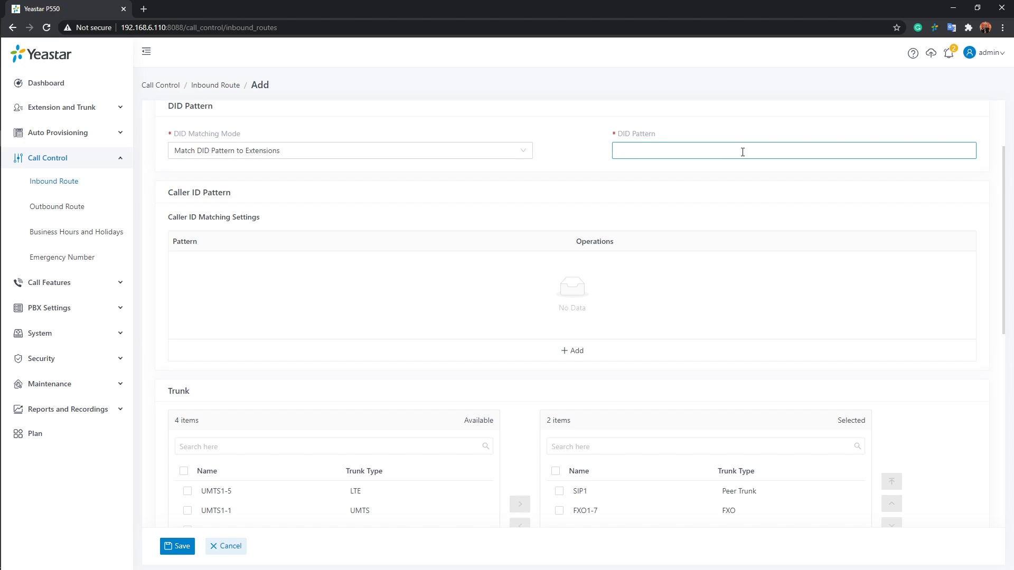
pyautogui.scroll(-7, 742, 153)
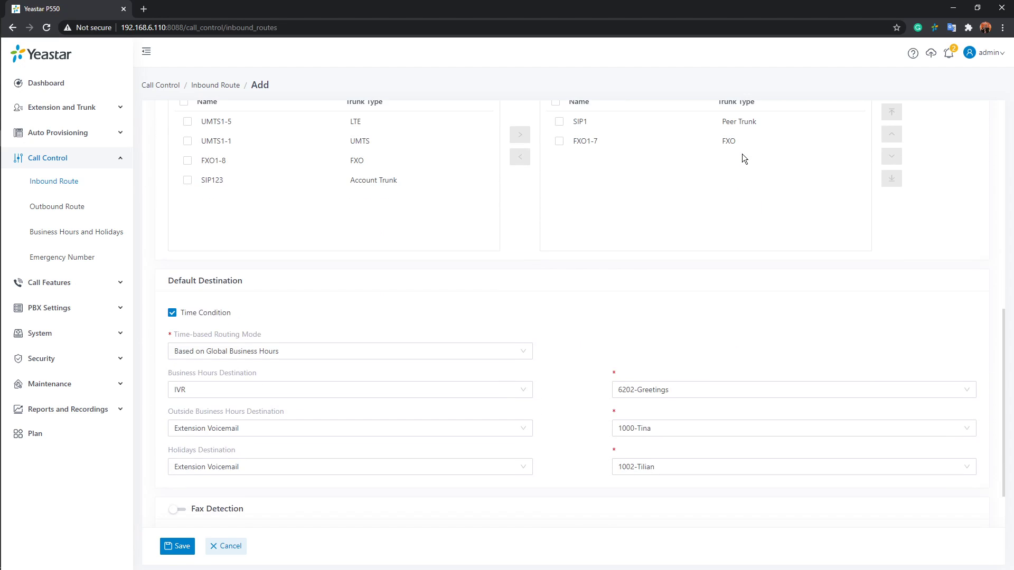
pyautogui.scroll(7, 741, 153)
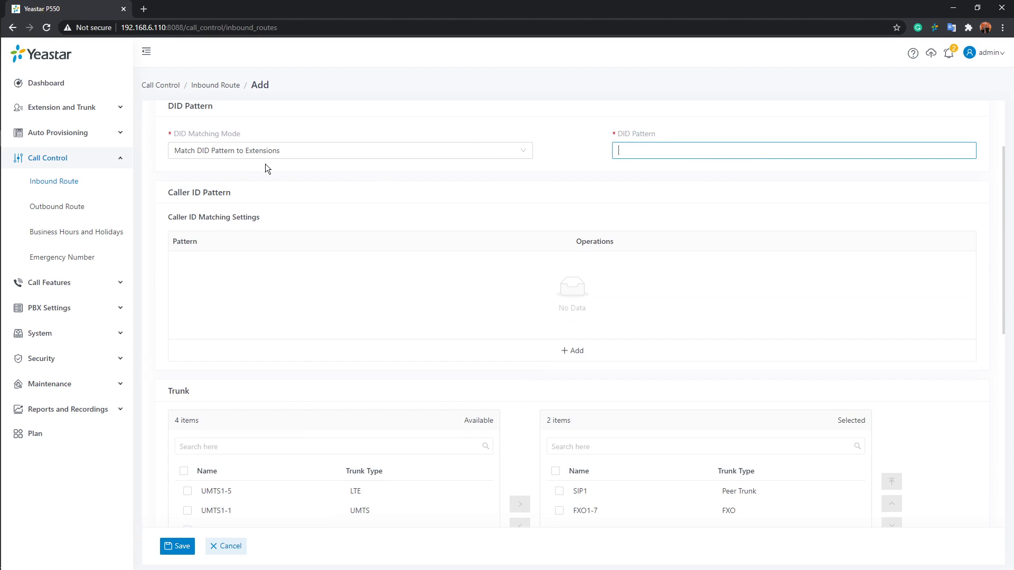
# Try the Match DID Range to Extension Range matching mode and restore the mode to DID Pattern
pyautogui.click(528, 152)
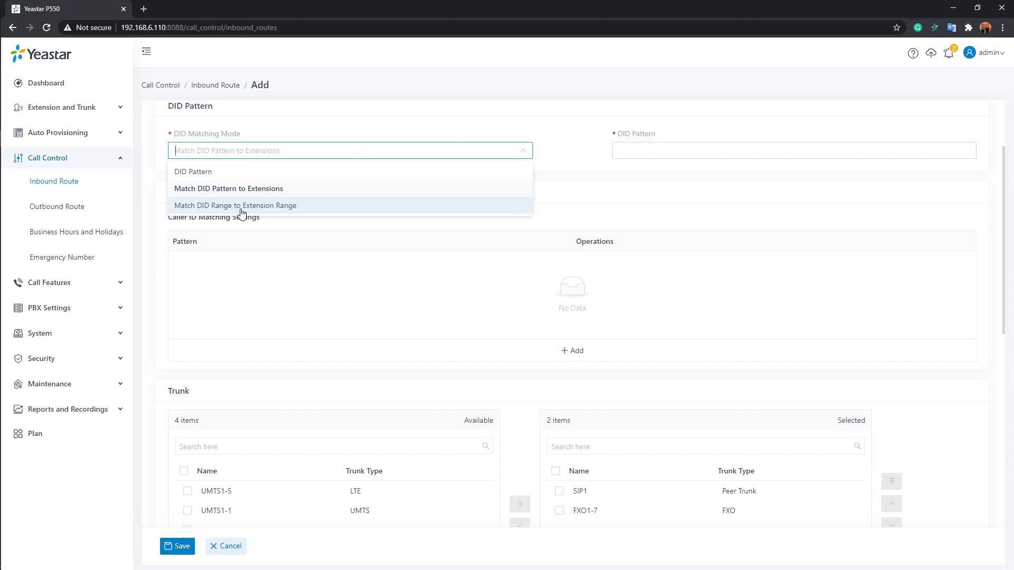
pyautogui.click(241, 208)
pyautogui.click(697, 154)
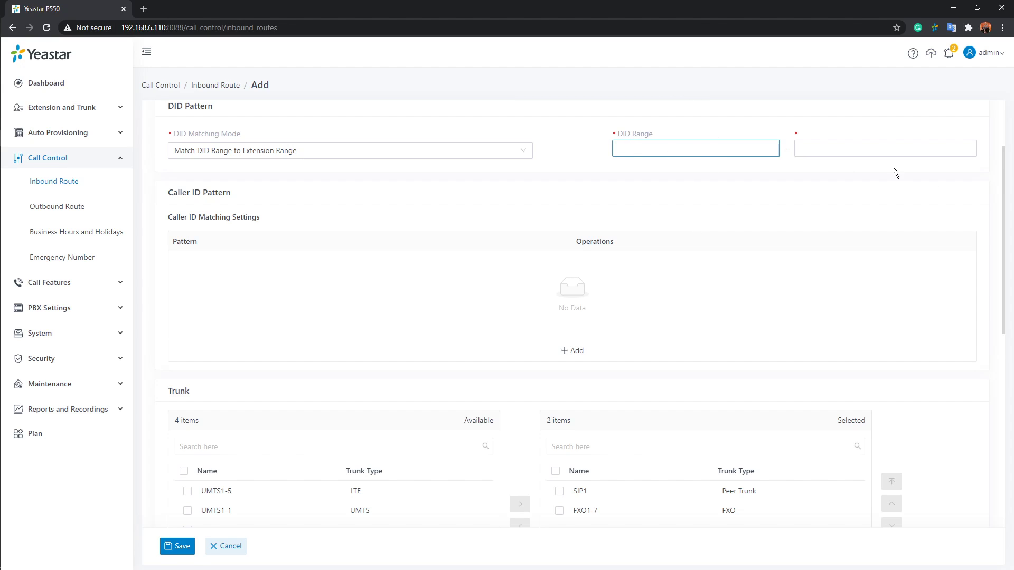
pyautogui.click(526, 156)
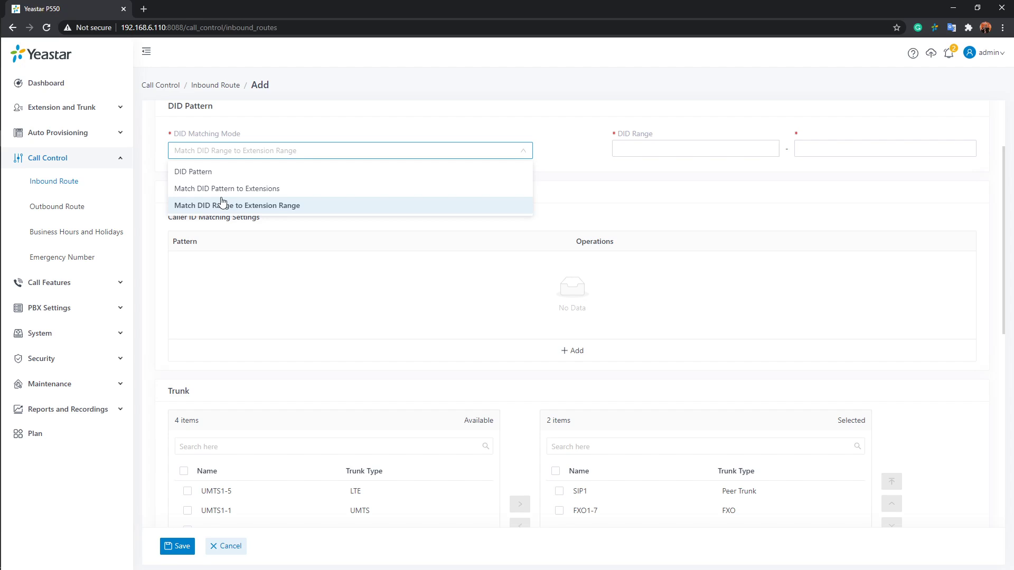
pyautogui.click(245, 172)
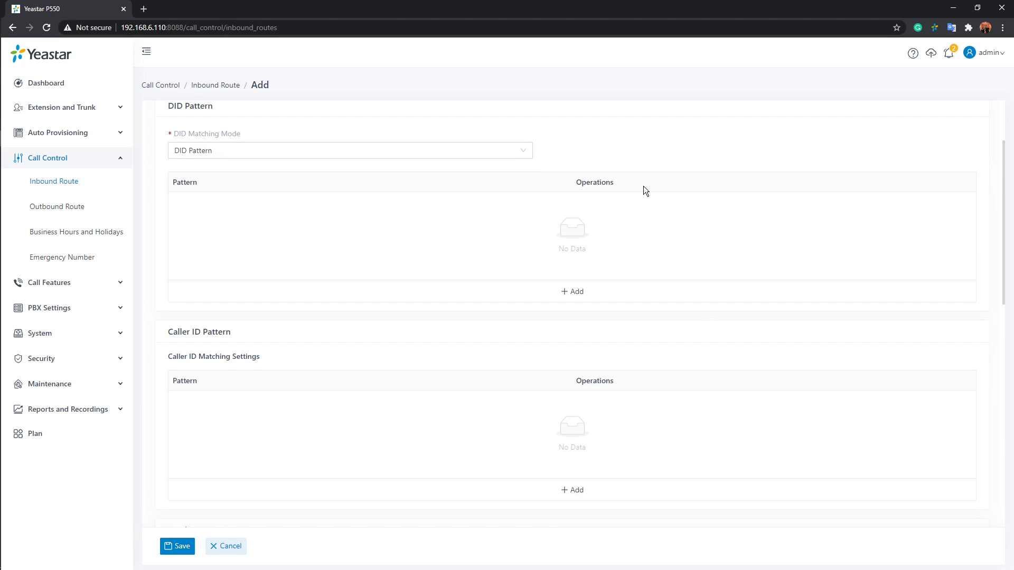
# Add a caller ID pattern entry to the inbound route and enter the caller's phone number
pyautogui.scroll(-4, 643, 186)
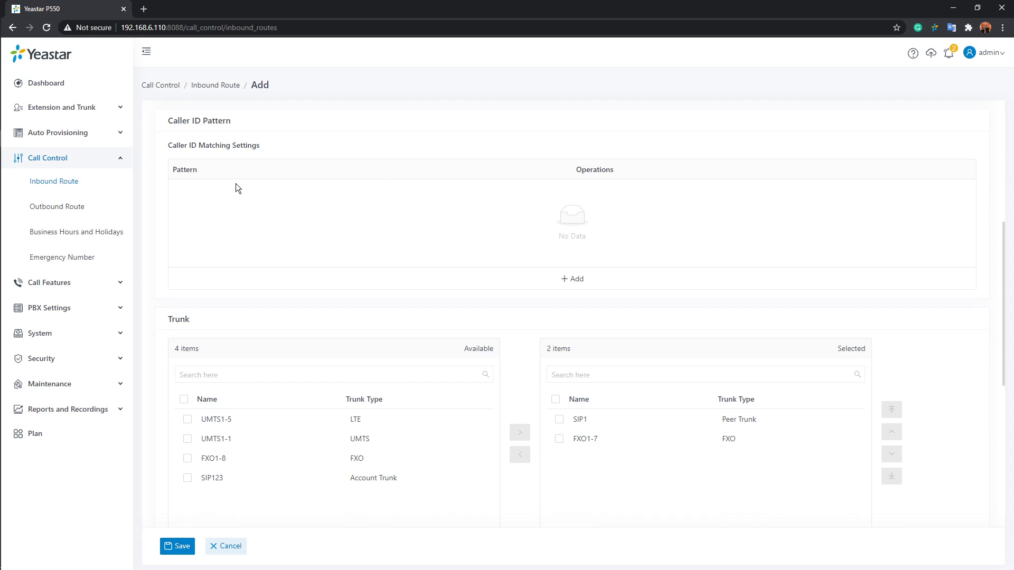
pyautogui.click(585, 280)
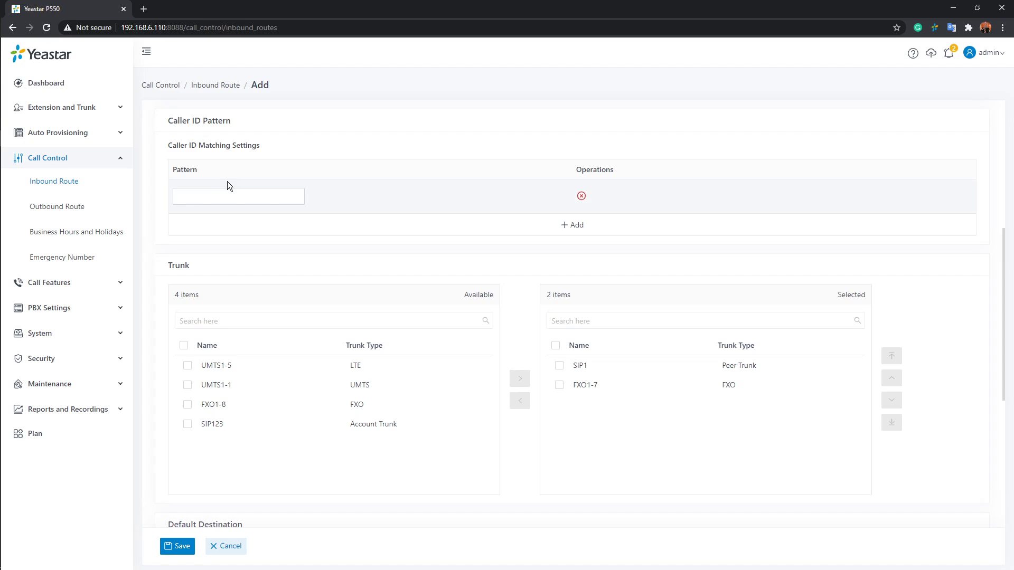
pyautogui.click(239, 196)
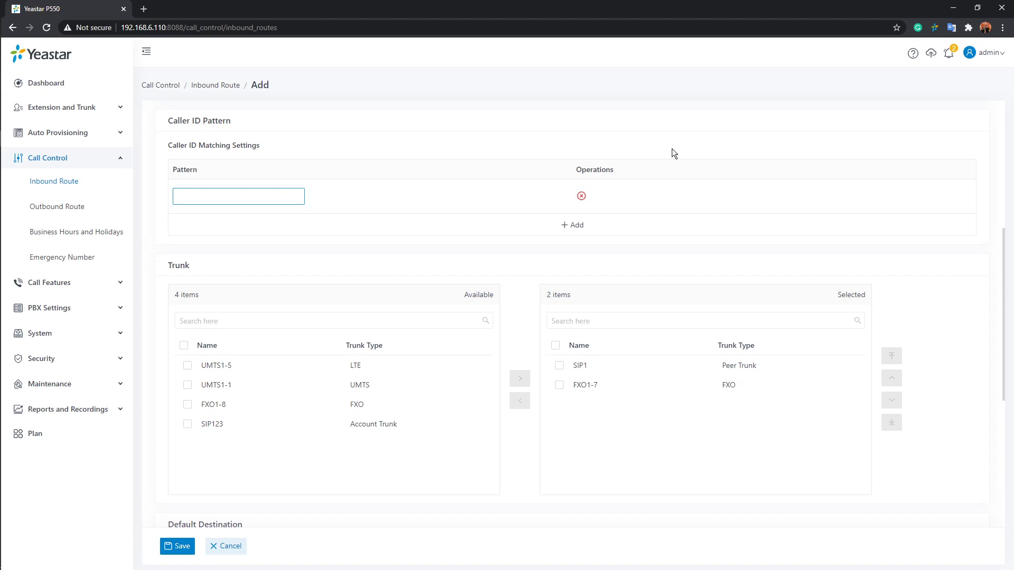
# Examine the route's selected trunks and time-based destinations together with the caller ID pattern
pyautogui.scroll(-2, 680, 146)
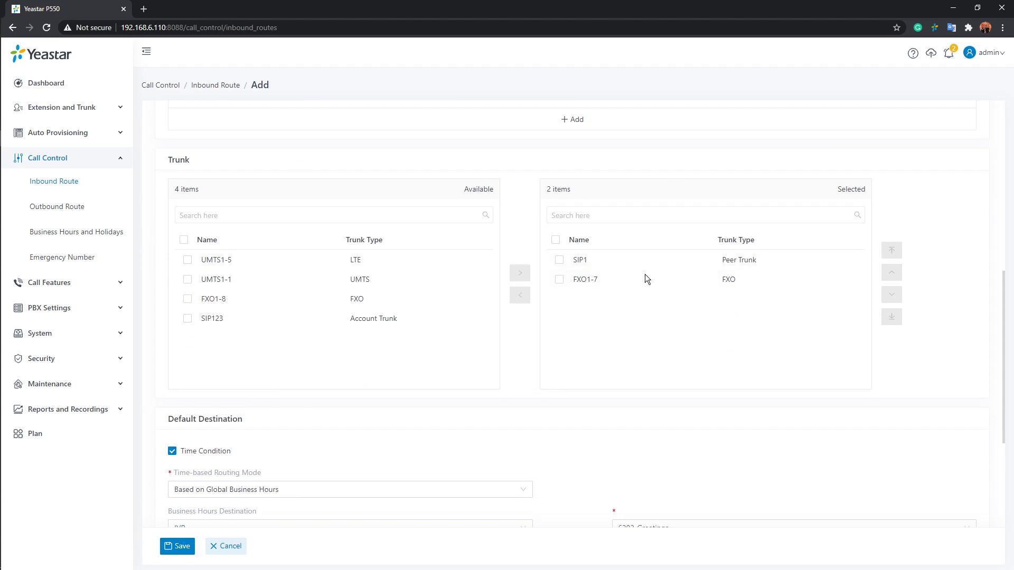
pyautogui.scroll(-2, 569, 381)
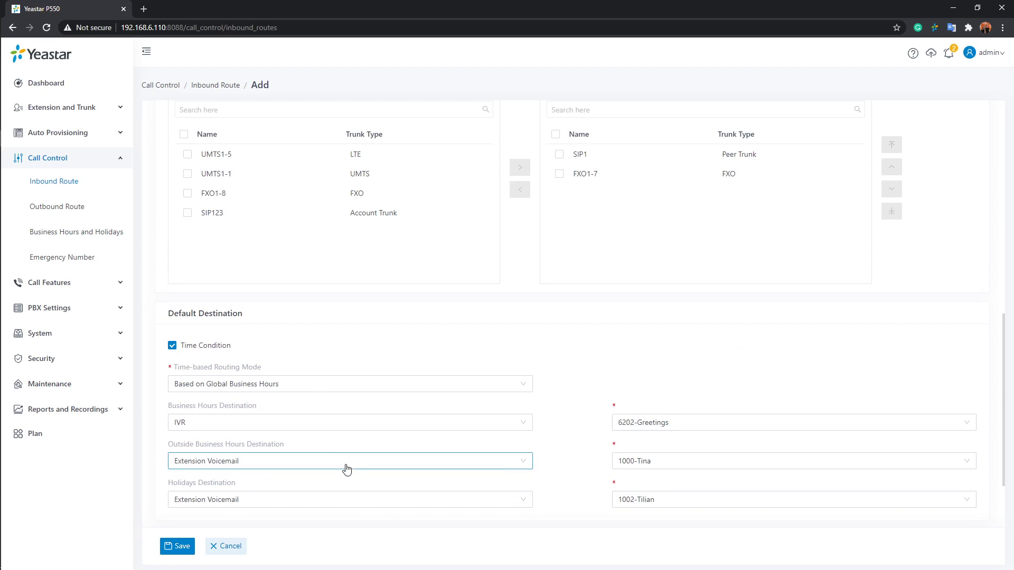
pyautogui.scroll(5, 346, 470)
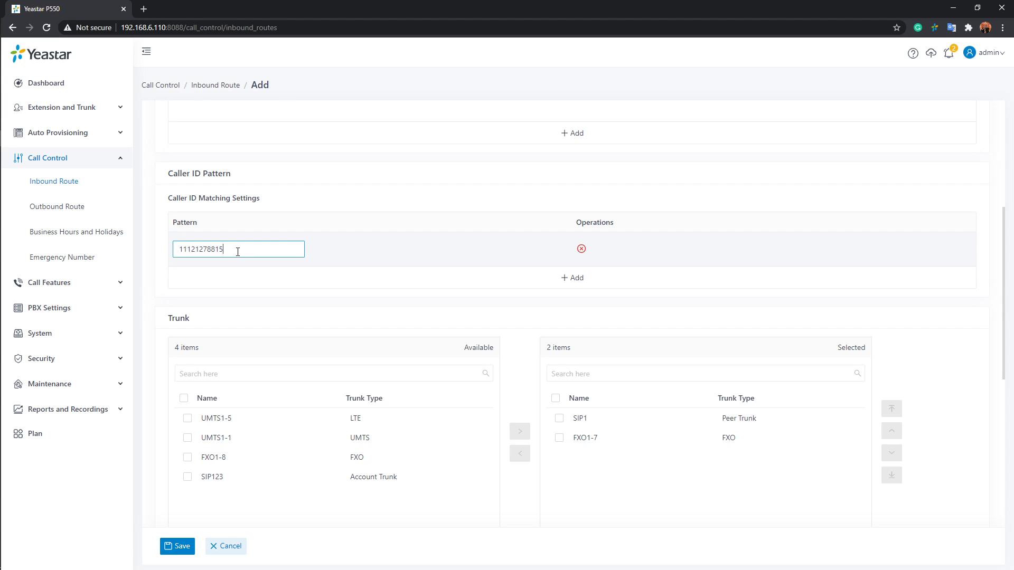
pyautogui.scroll(-1, 632, 338)
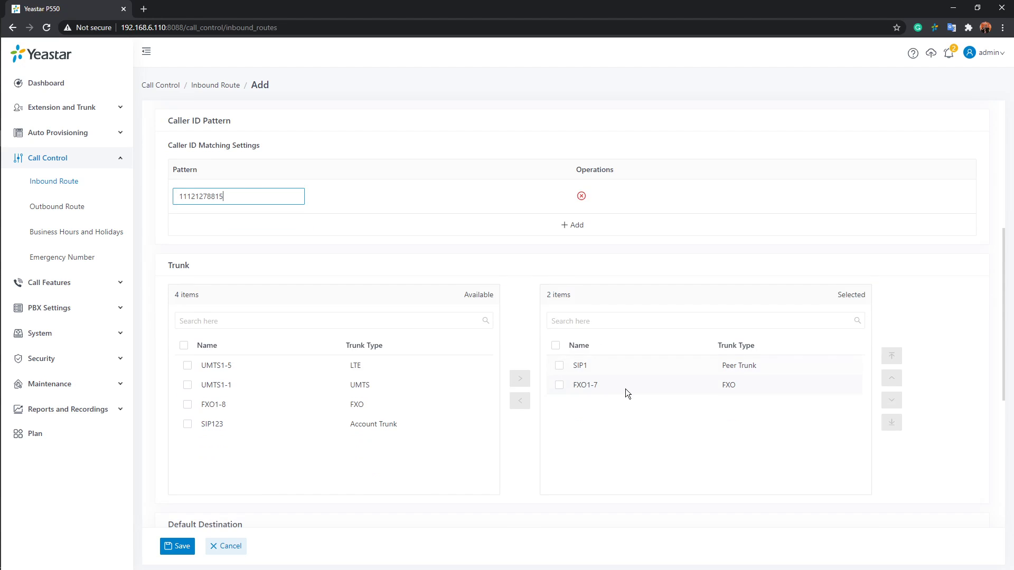
pyautogui.scroll(-4, 633, 389)
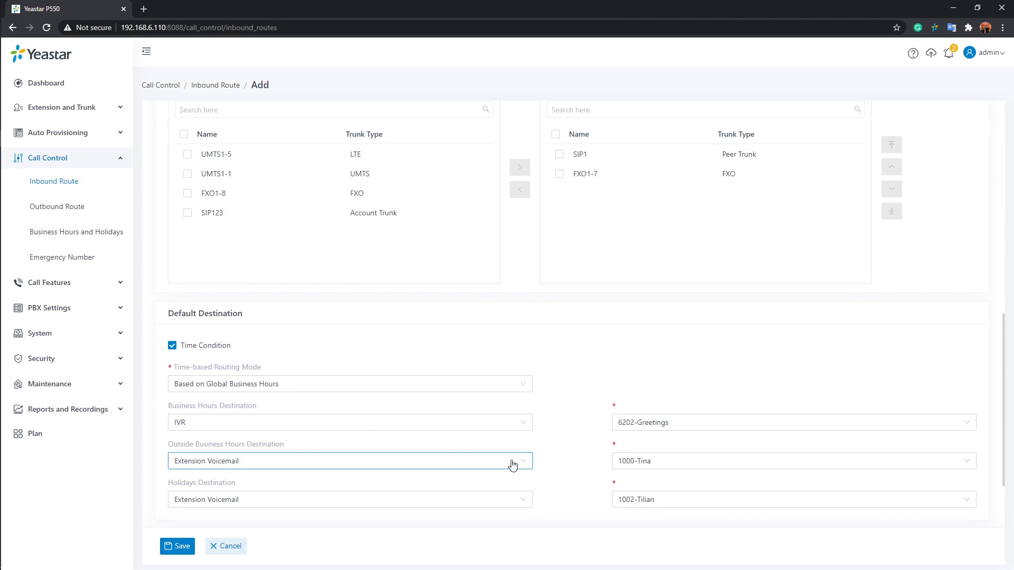
pyautogui.scroll(3, 512, 464)
pyautogui.scroll(3, 511, 460)
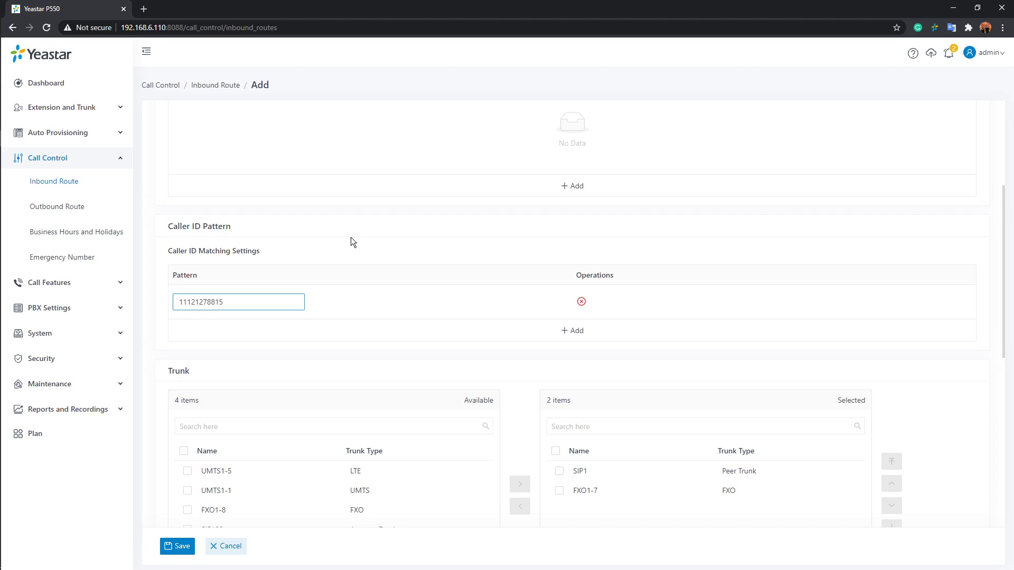
# Remove the caller ID pattern entry from the inbound route
pyautogui.scroll(-3, 344, 232)
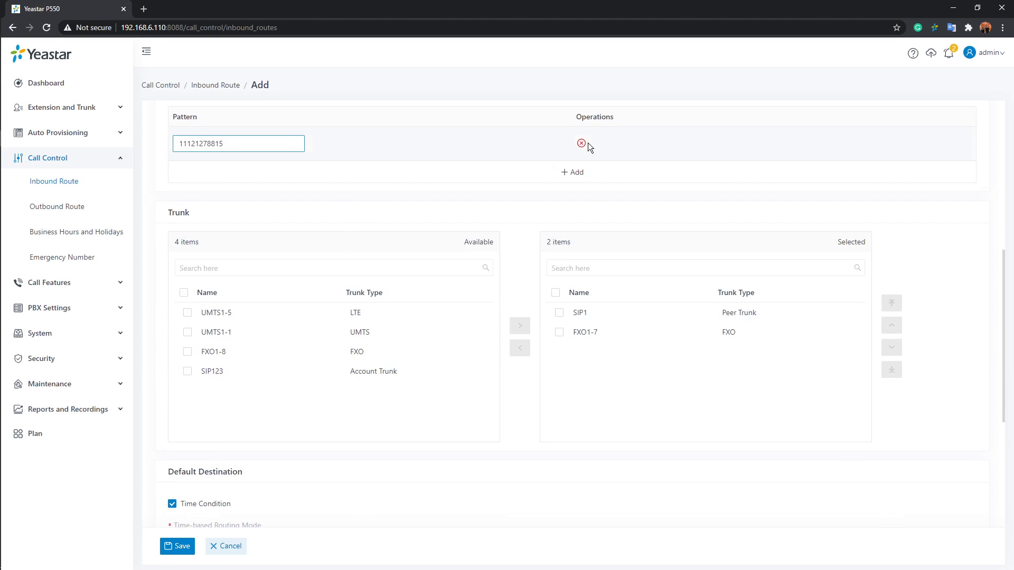
pyautogui.click(580, 143)
pyautogui.click(581, 144)
# Enable Fax Detection for the inbound route
pyautogui.scroll(5, 583, 159)
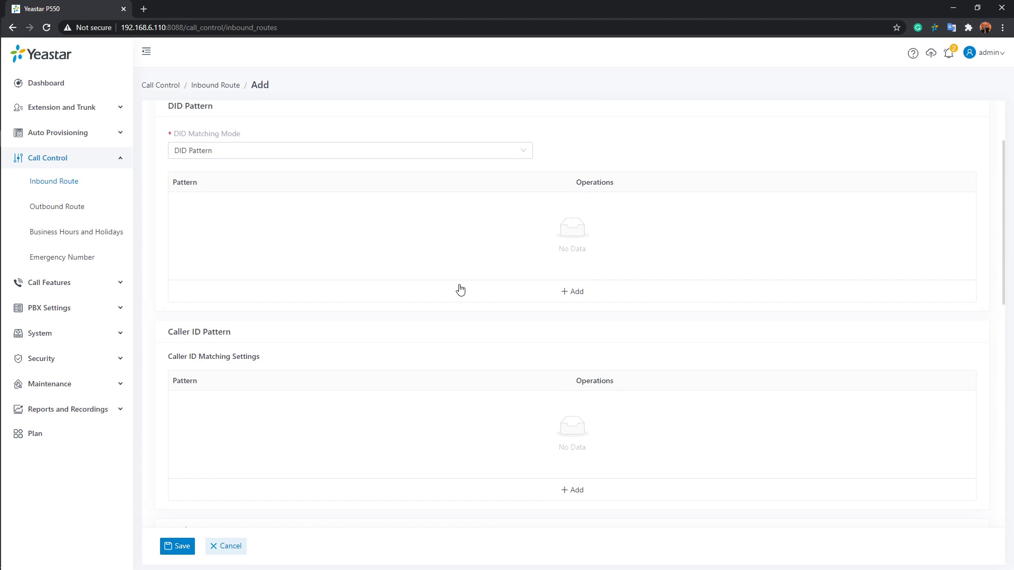
pyautogui.scroll(-10, 461, 289)
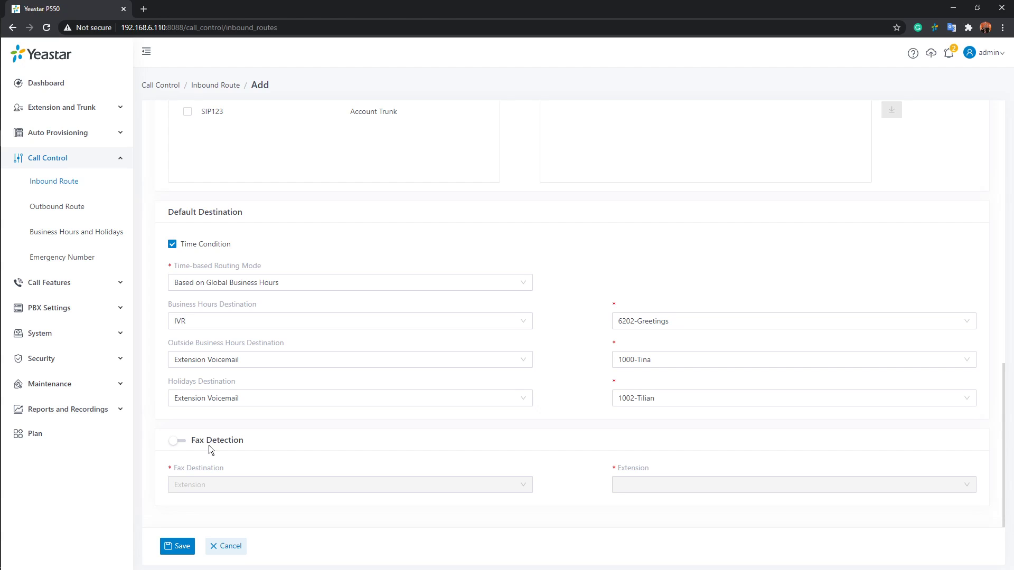
pyautogui.click(183, 445)
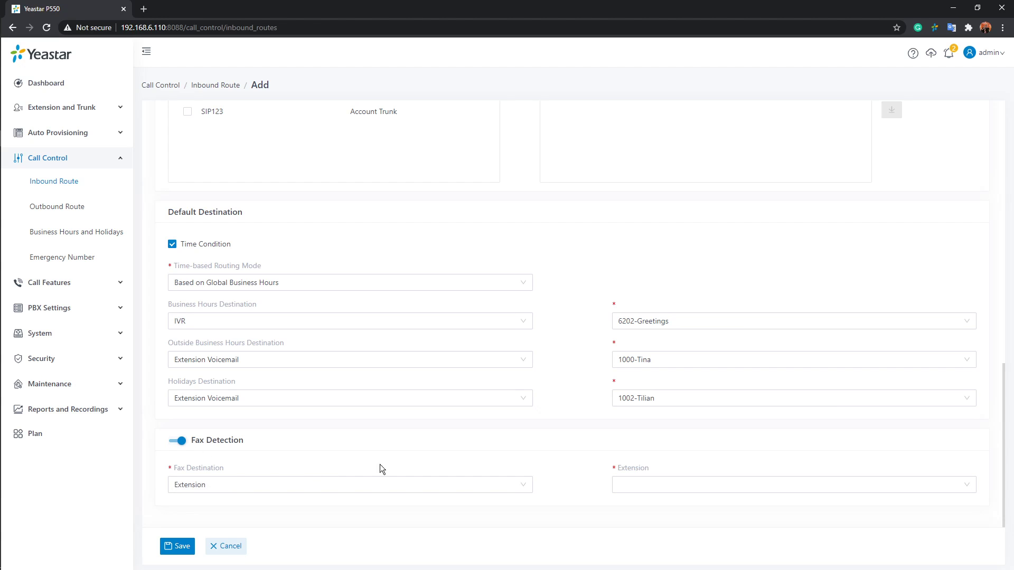
# Remove the FXO1-7 trunk from the route's selected trunks and try to save the inbound route
pyautogui.scroll(6, 411, 468)
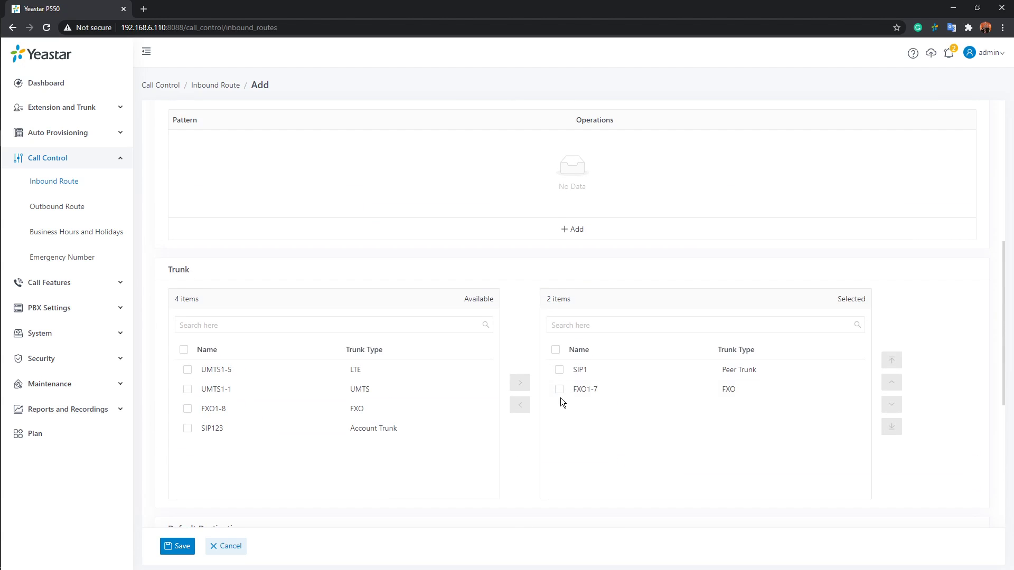
pyautogui.click(559, 389)
pyautogui.click(520, 404)
pyautogui.scroll(-2, 633, 317)
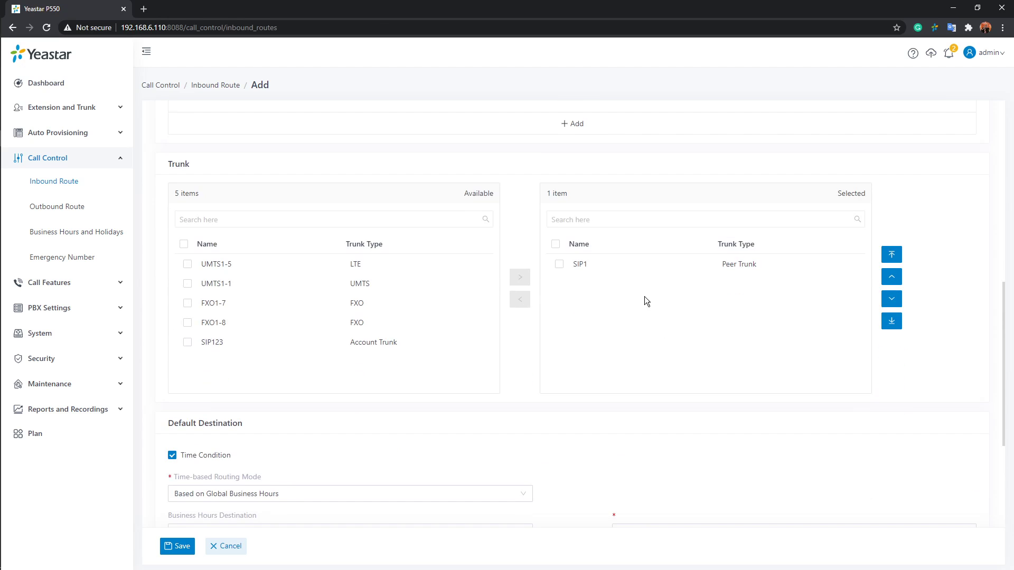
pyautogui.scroll(-4, 636, 312)
pyautogui.scroll(3, 590, 372)
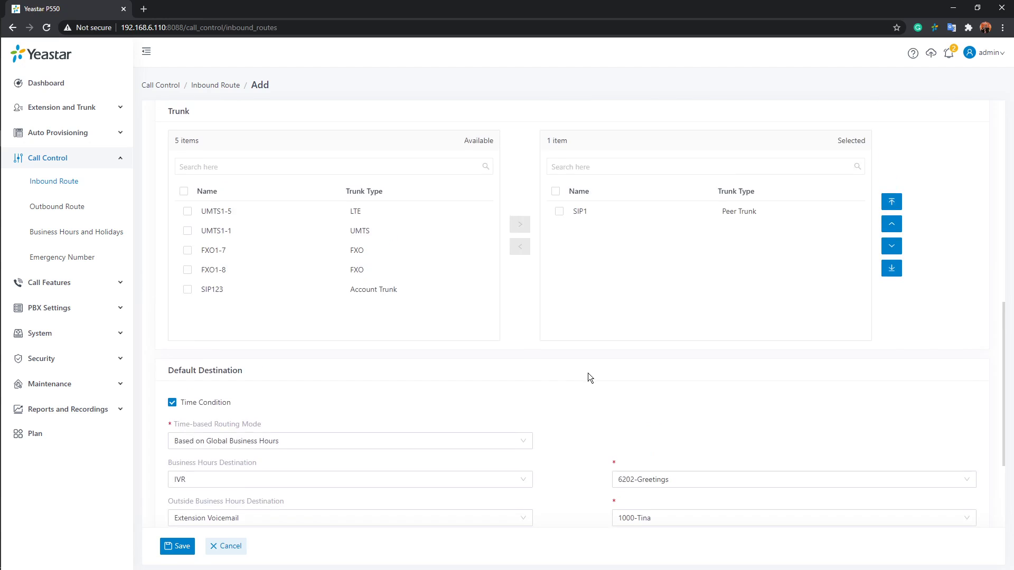
pyautogui.scroll(-3, 590, 377)
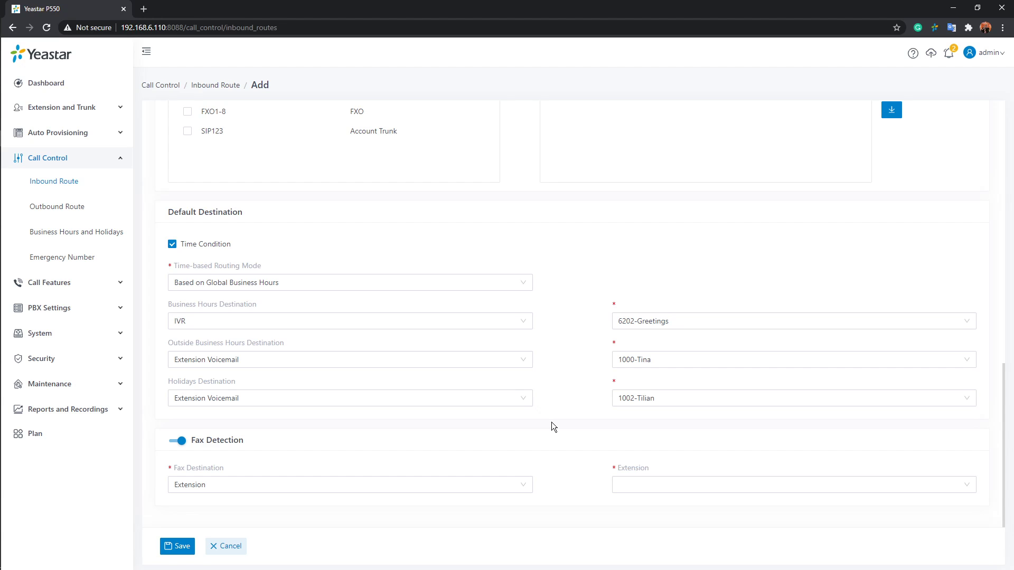
pyautogui.click(178, 546)
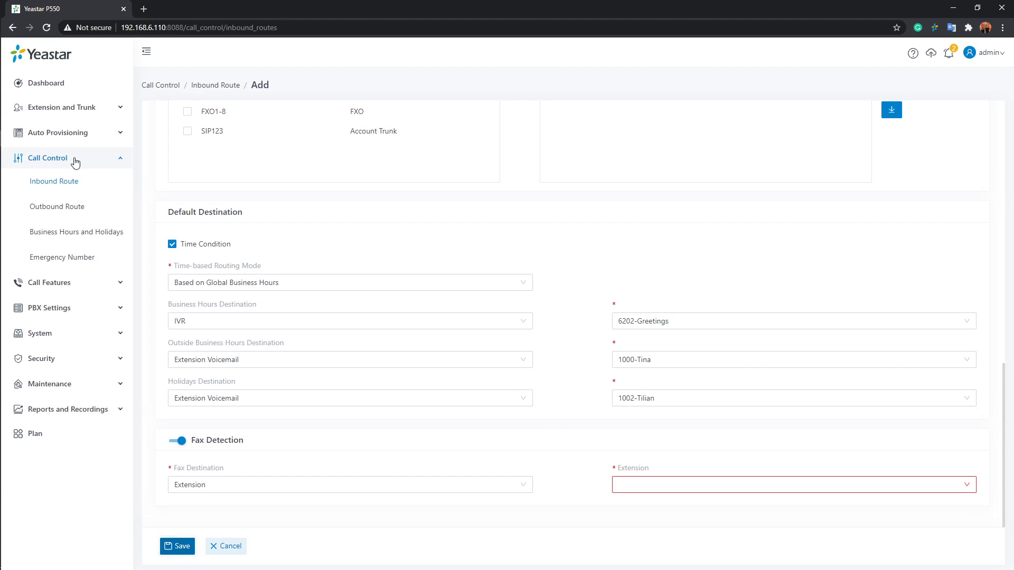
# Open the SIP123 account trunk for editing and show its advanced settings
pyautogui.click(63, 108)
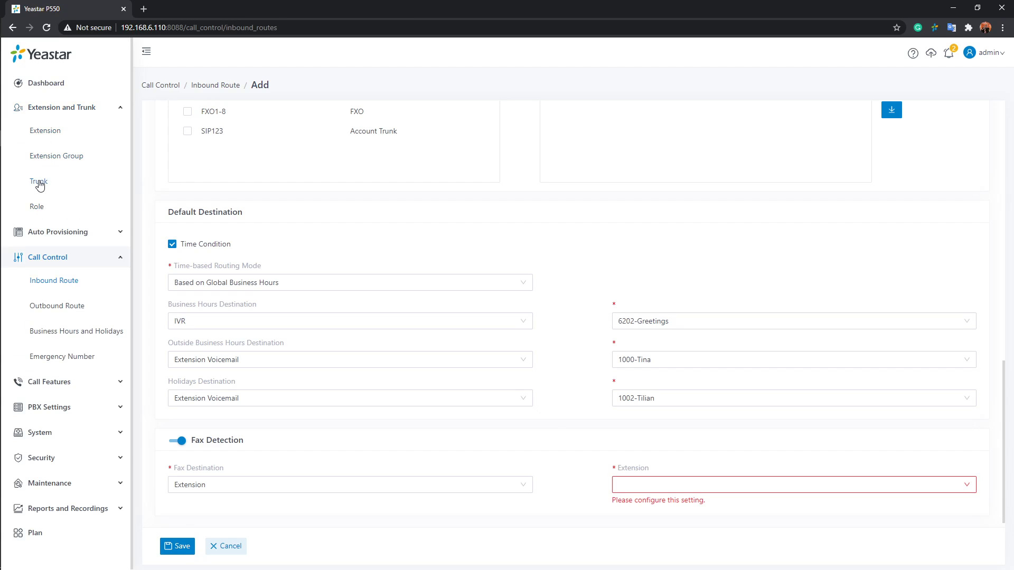
pyautogui.click(39, 182)
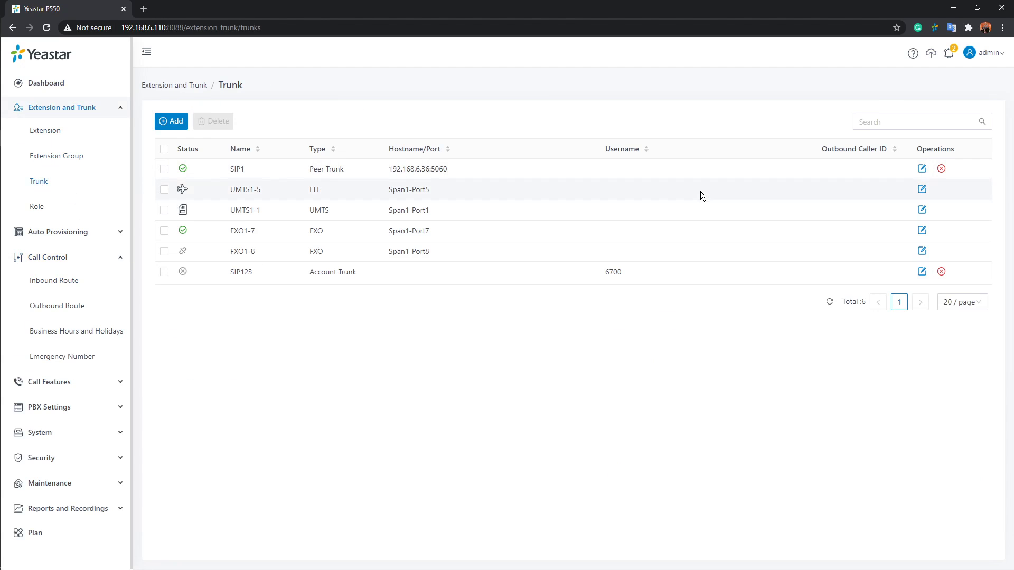
pyautogui.click(922, 271)
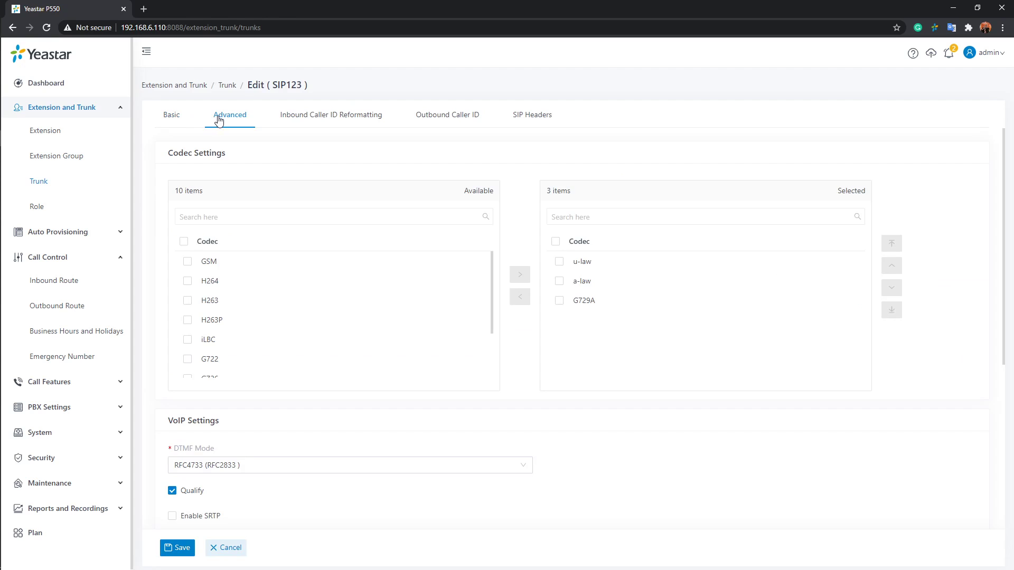
# Enable T.38 Support in the SIP123 trunk's VoIP settings
pyautogui.scroll(-4, 373, 159)
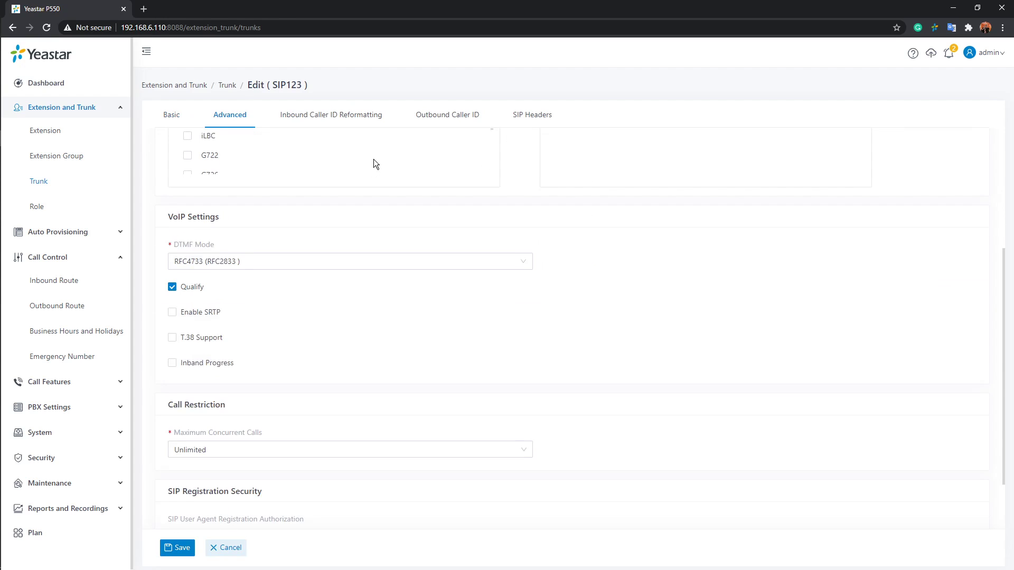
pyautogui.click(172, 331)
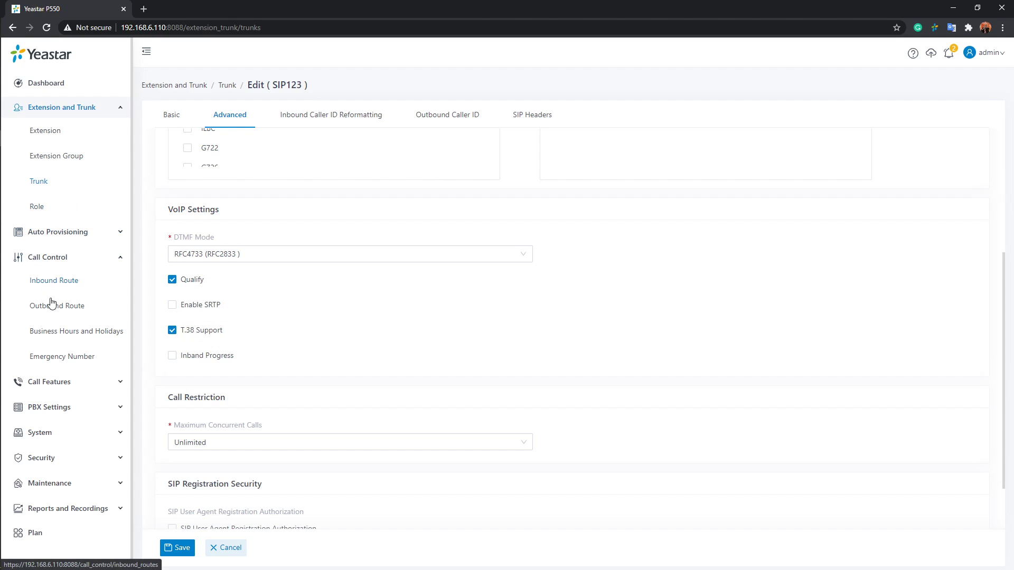
# Open the incoming123 inbound route for editing and show its Fax Detection settings
pyautogui.click(52, 283)
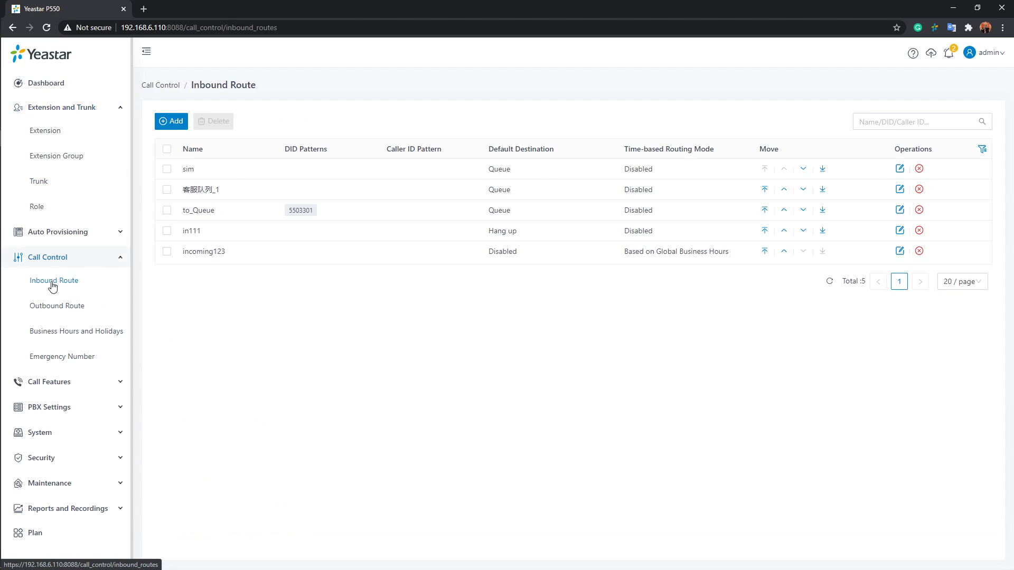
pyautogui.click(900, 252)
pyautogui.scroll(-5, 739, 311)
pyautogui.scroll(-8, 693, 322)
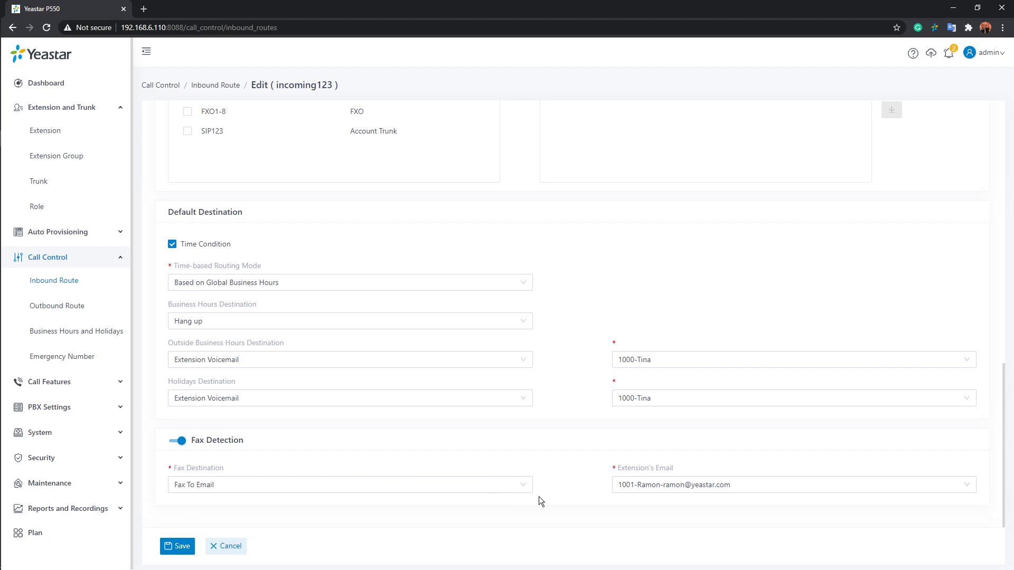
# Try Extension as the fax destination, set it back to Fax To Email and save the inbound route
pyautogui.click(527, 490)
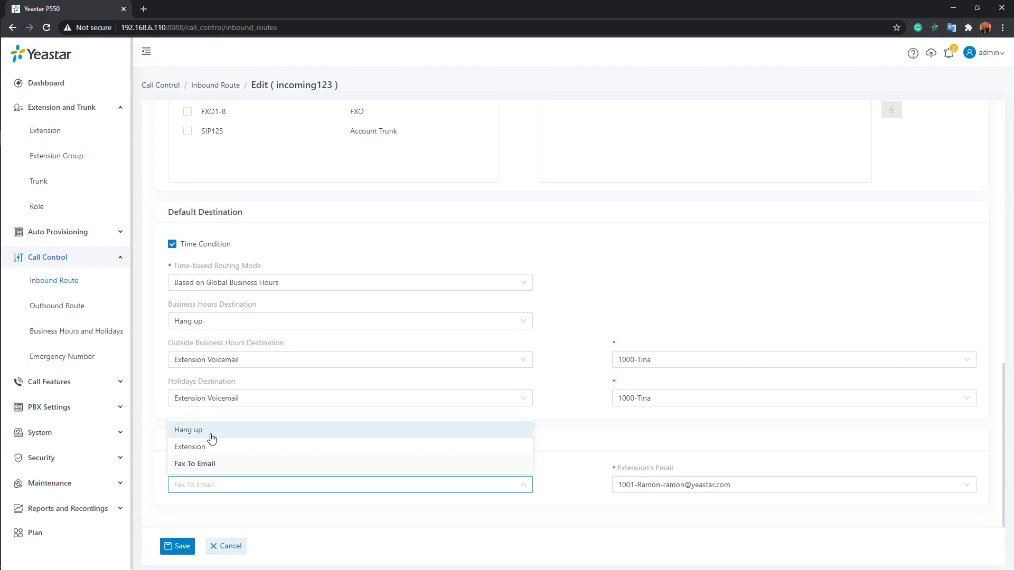
pyautogui.click(227, 448)
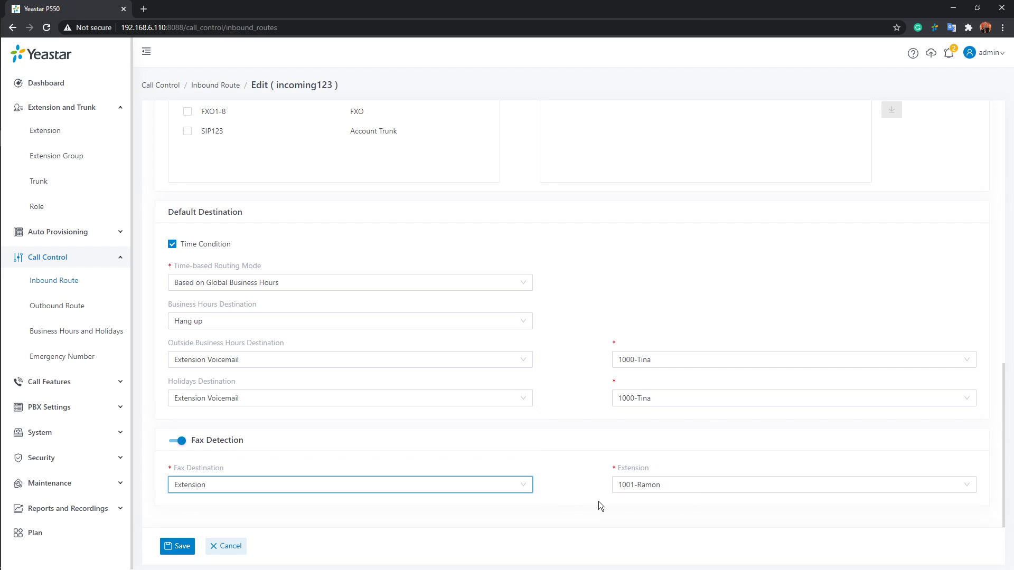
pyautogui.click(522, 486)
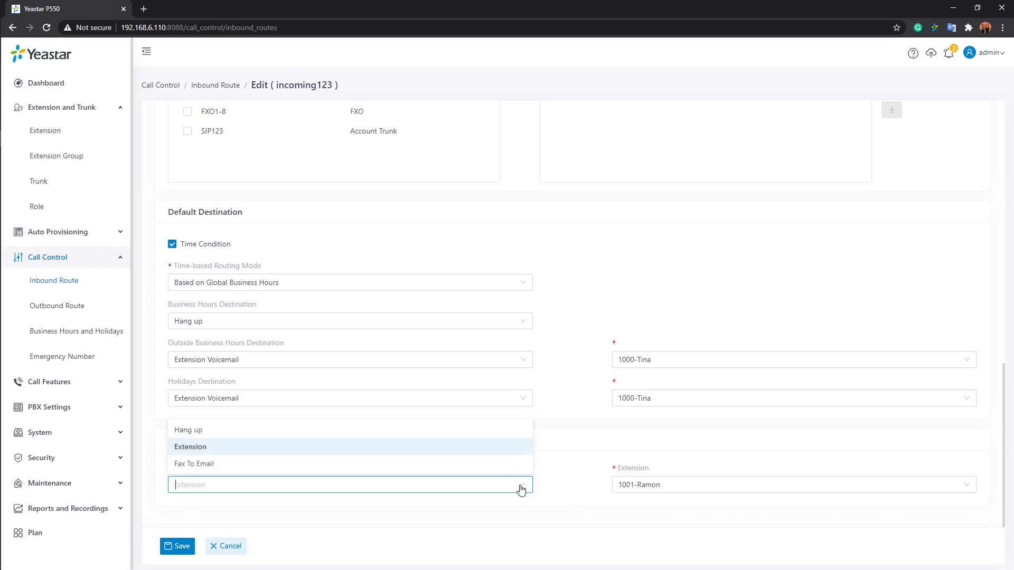
pyautogui.click(204, 465)
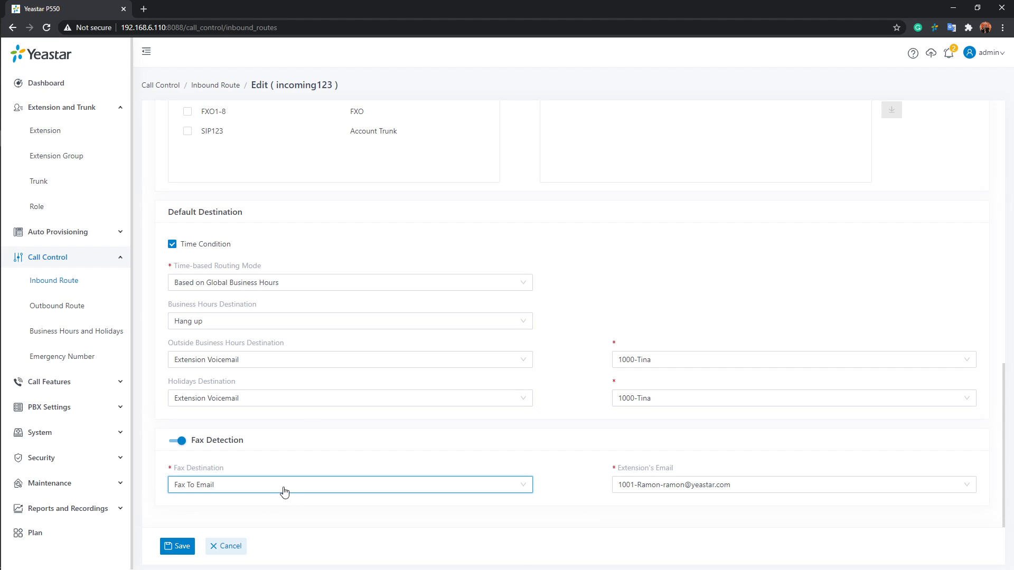
pyautogui.click(182, 546)
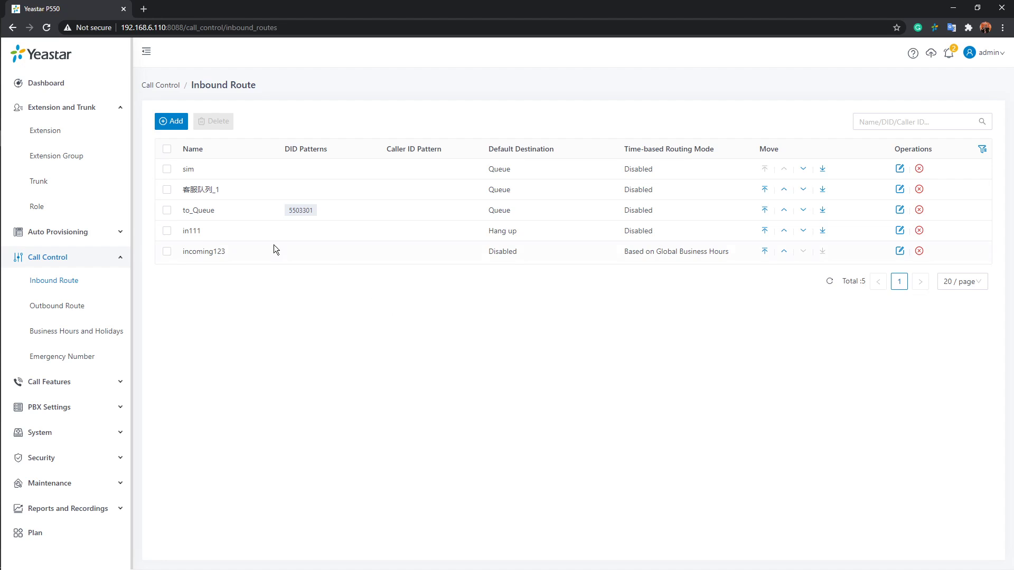
# Start a new outbound route and name it outgoing123
pyautogui.click(74, 312)
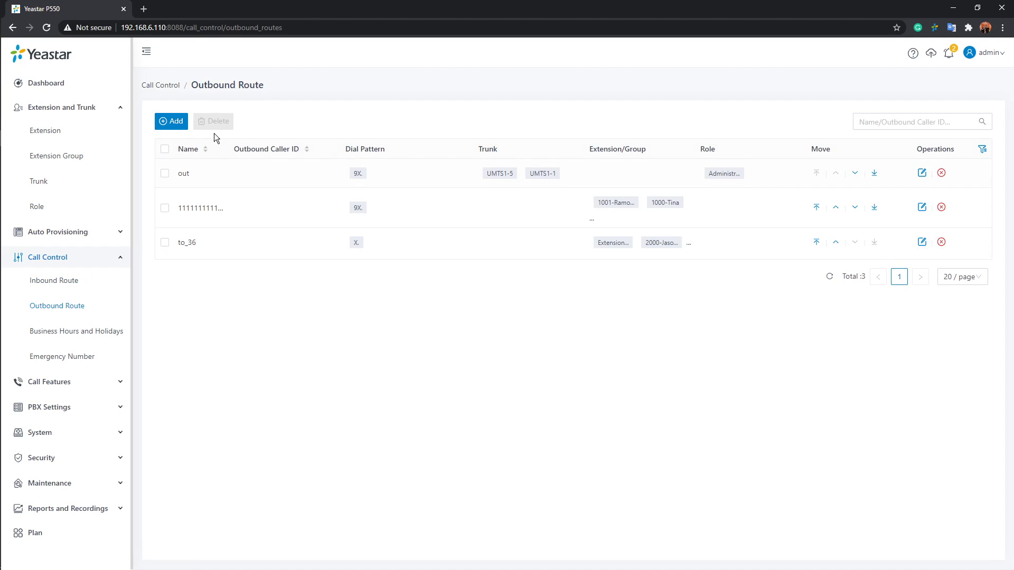
pyautogui.click(167, 121)
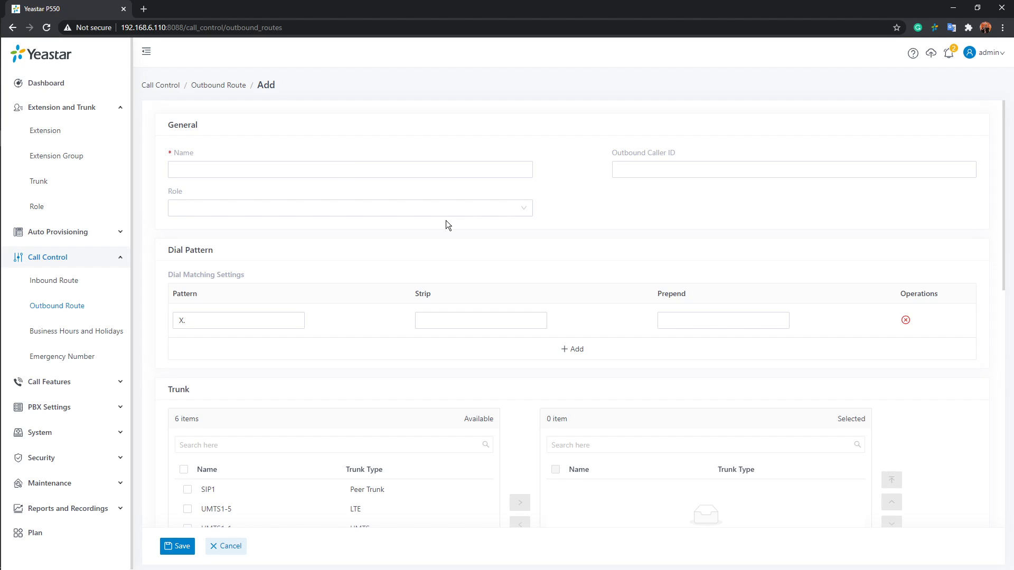
pyautogui.click(398, 170)
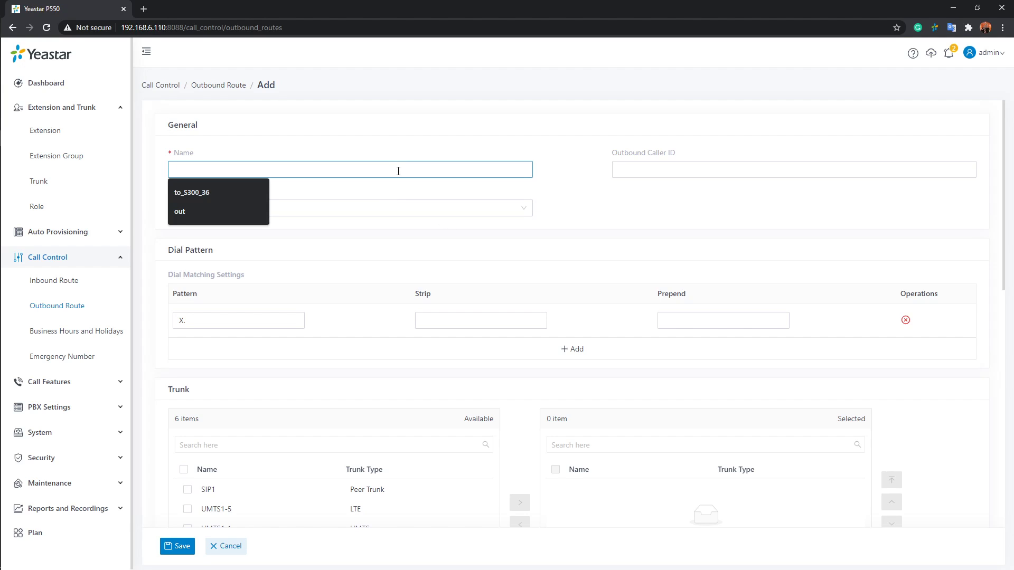
pyautogui.write('Out')
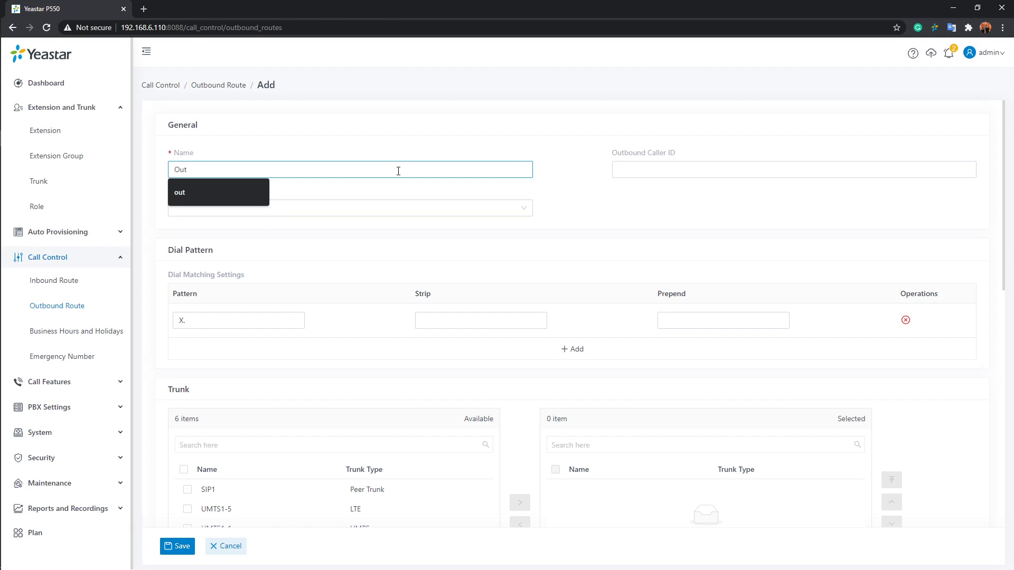
pyautogui.press('BackSpace')
pyautogui.press('BackSpace')
pyautogui.press('BackSpace')
pyautogui.write('outg')
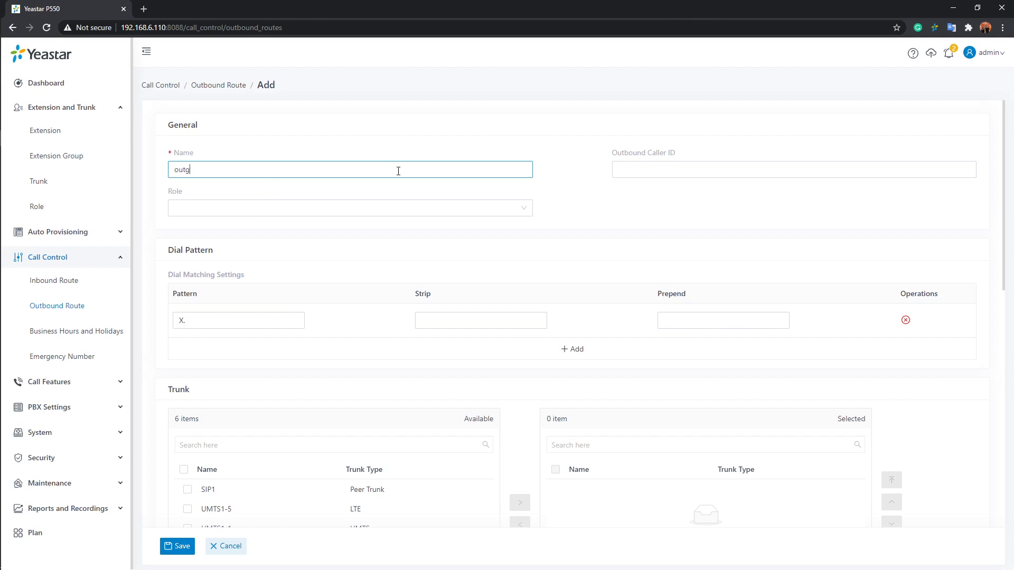
pyautogui.write('oing123')
pyautogui.click(611, 189)
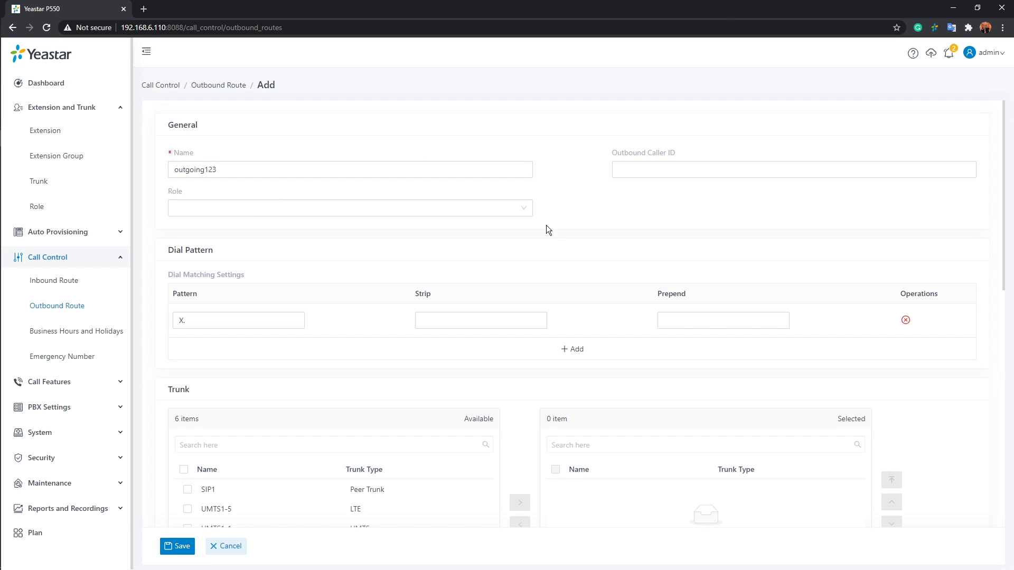
# Examine the outbound route's Outbound Caller ID field and the available Role options
pyautogui.scroll(-2, 591, 233)
pyautogui.scroll(2, 657, 220)
pyautogui.click(685, 167)
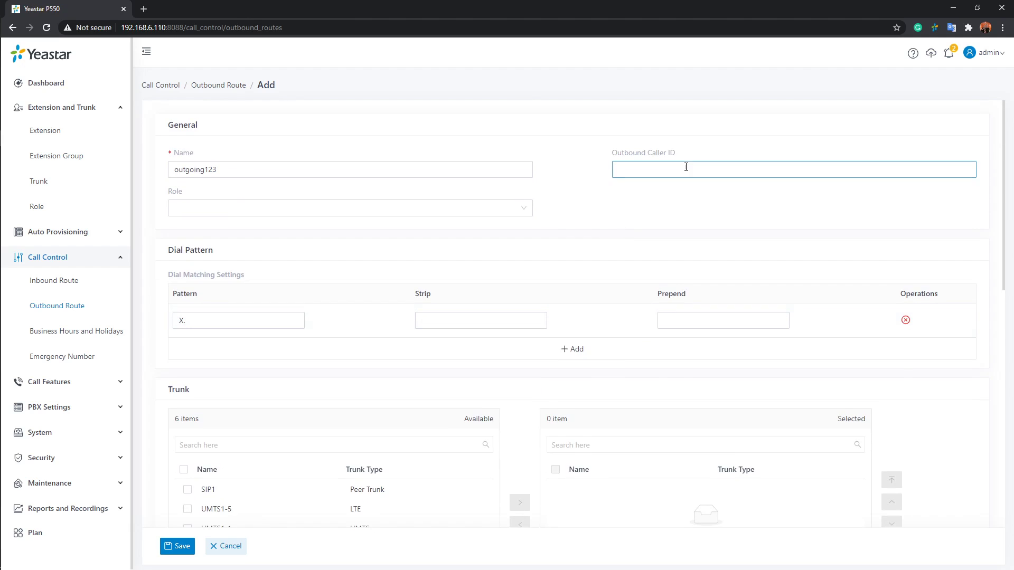
pyautogui.click(487, 213)
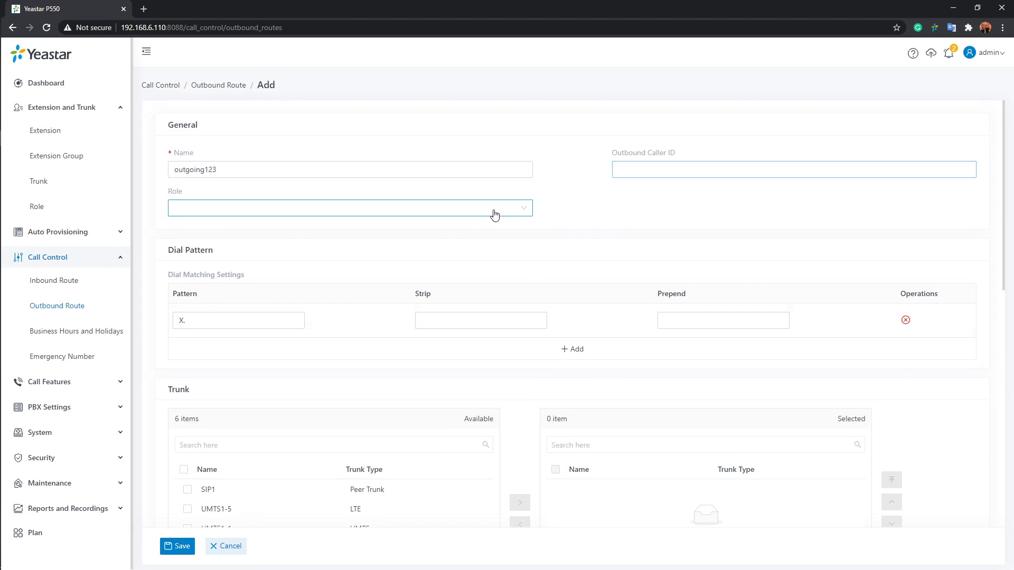
pyautogui.click(589, 209)
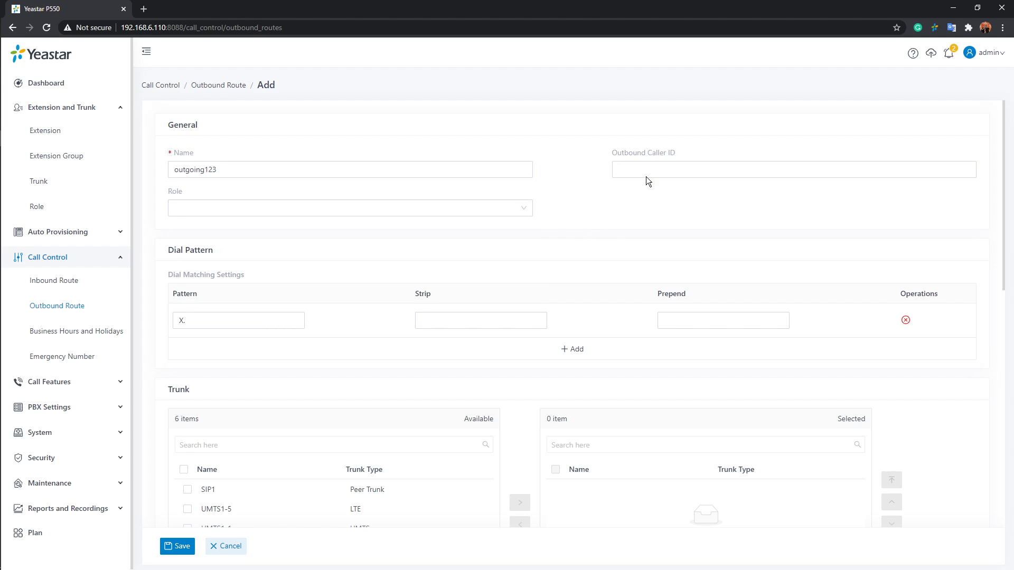
pyautogui.click(657, 170)
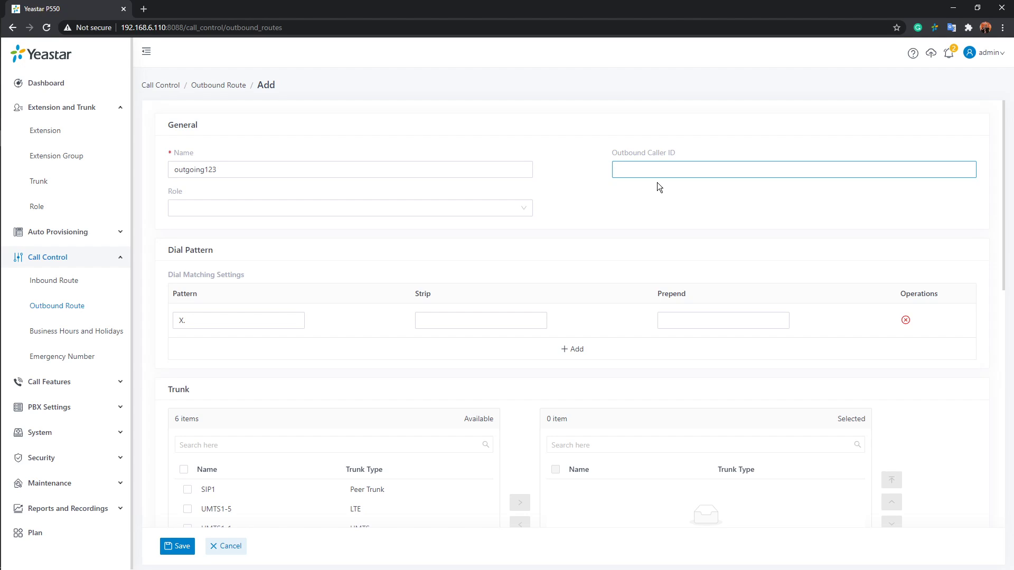
pyautogui.click(639, 187)
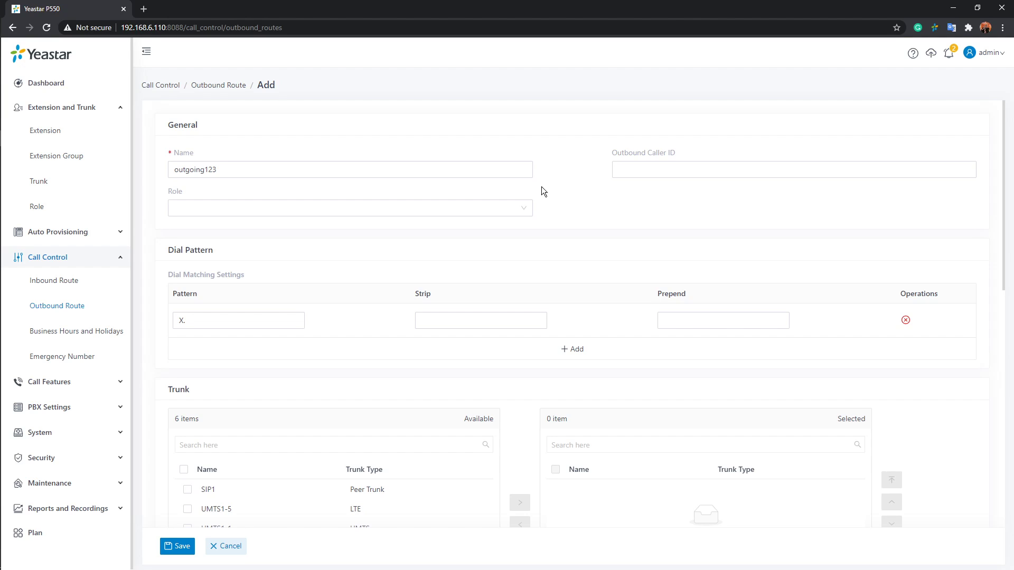
# Assign the Administrator role to the outgoing123 outbound route
pyautogui.click(529, 209)
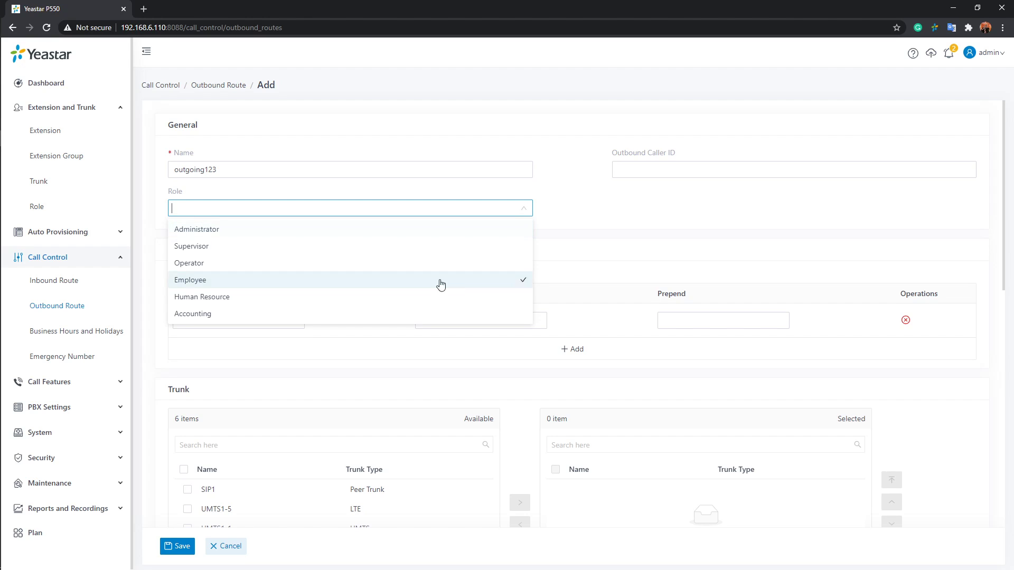
pyautogui.click(203, 231)
pyautogui.click(608, 233)
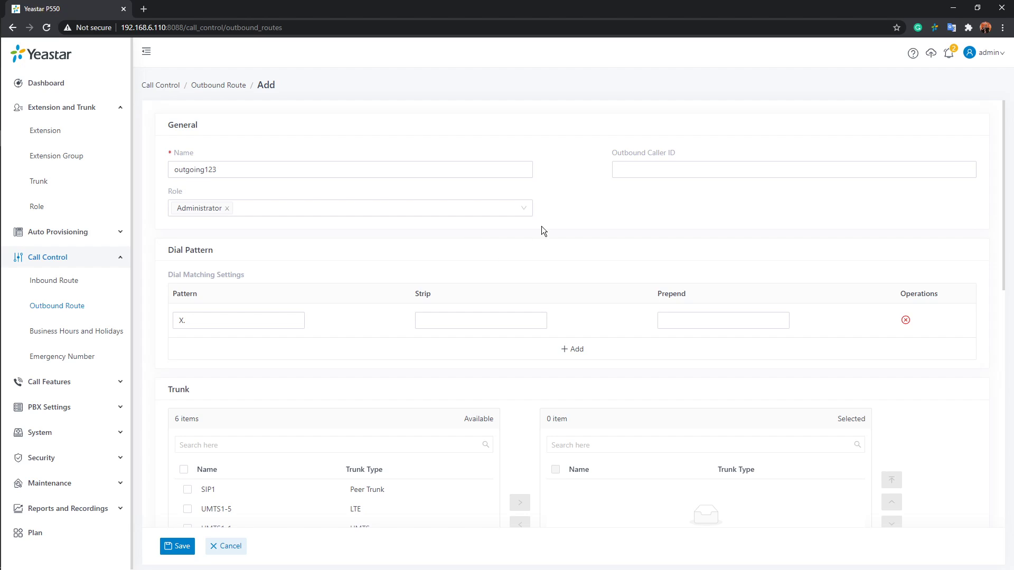
pyautogui.click(520, 211)
pyautogui.click(575, 254)
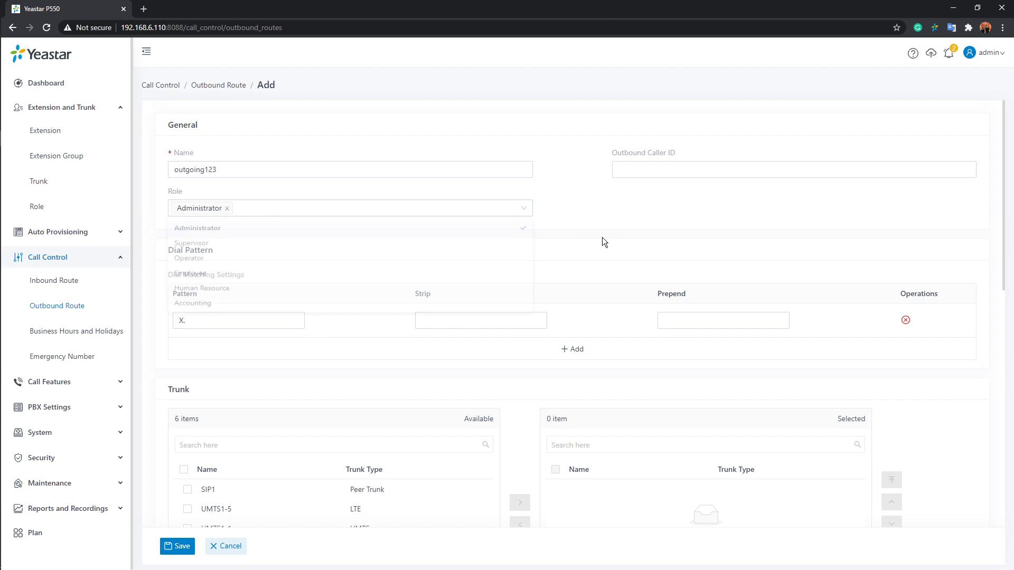
# Add the SIP1 trunk and all remaining available trunks to the outbound route's selected trunks
pyautogui.scroll(-1, 578, 228)
pyautogui.scroll(-1, 565, 235)
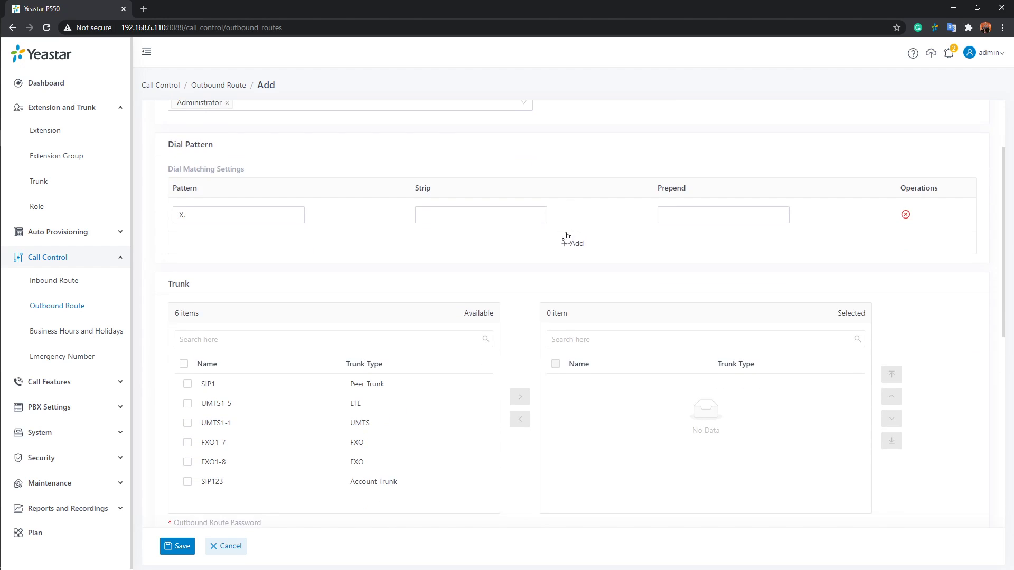
pyautogui.scroll(-2, 565, 237)
pyautogui.scroll(1, 370, 184)
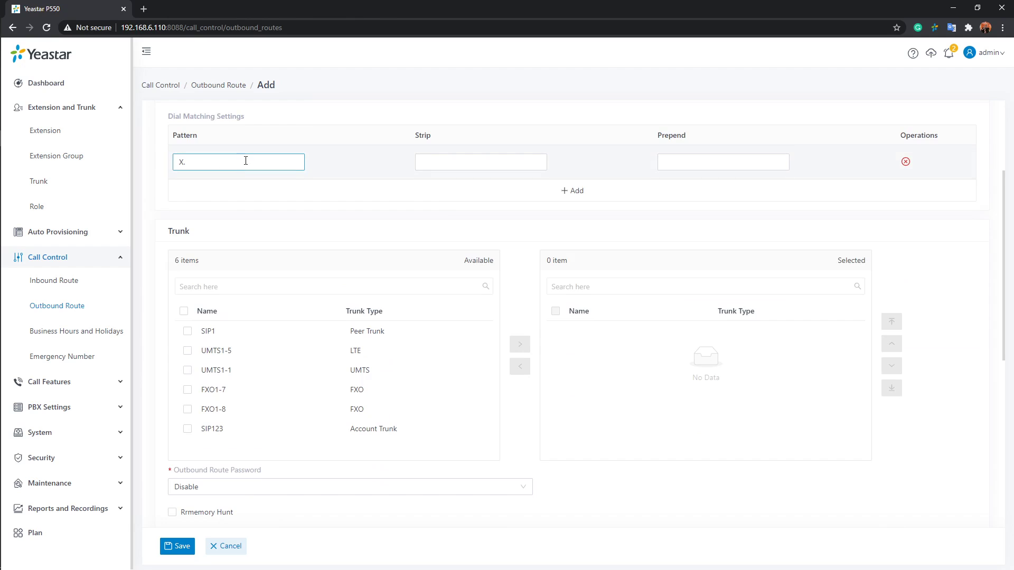
pyautogui.scroll(1, 250, 158)
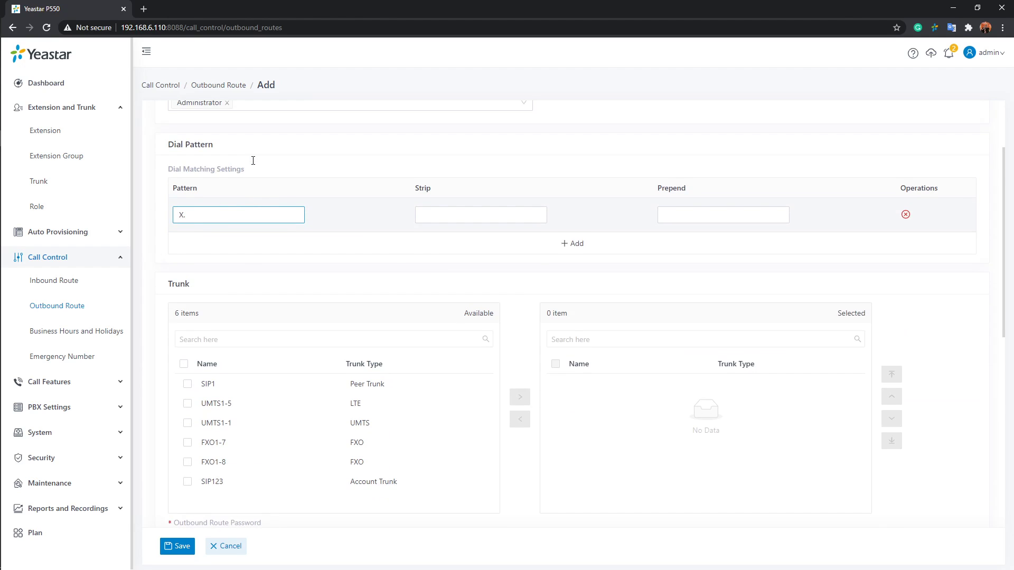
pyautogui.scroll(-3, 253, 164)
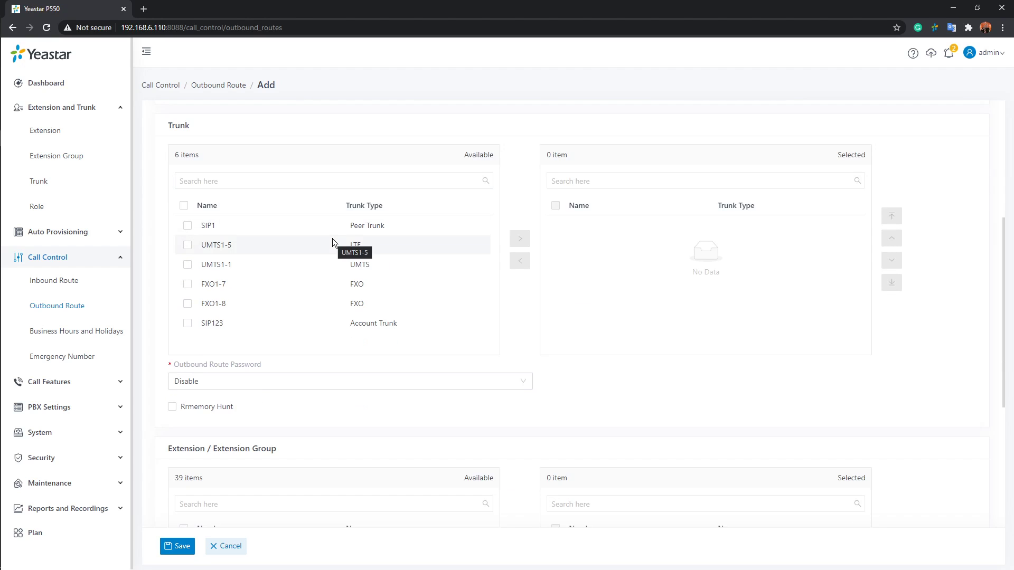
pyautogui.click(321, 228)
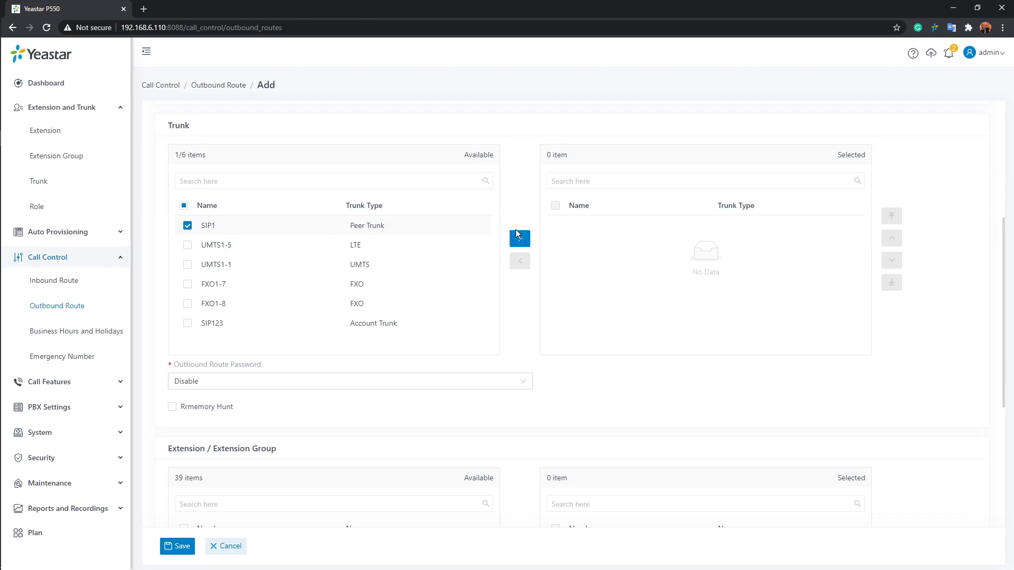
pyautogui.click(518, 240)
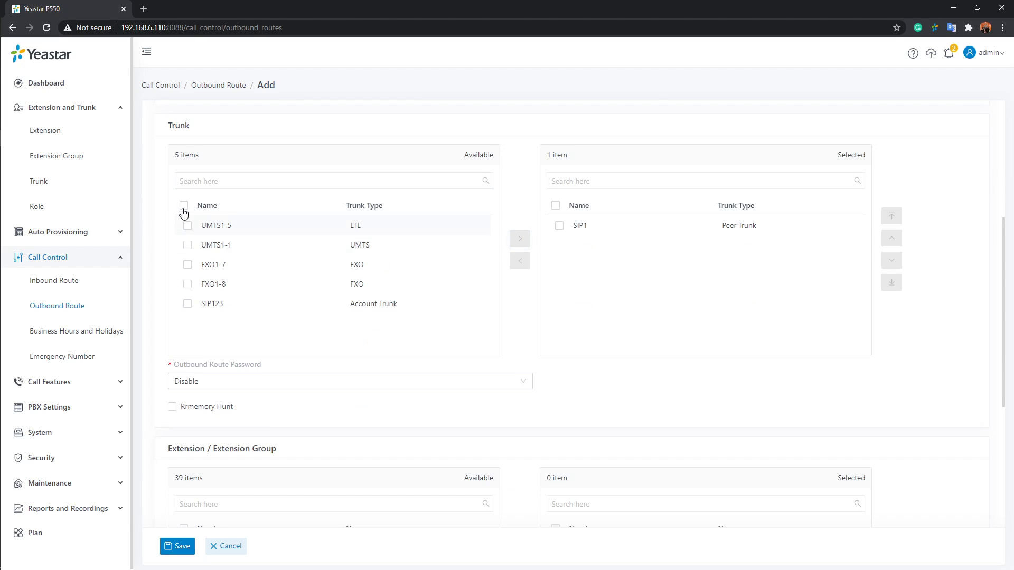
pyautogui.click(184, 205)
pyautogui.click(519, 238)
pyautogui.click(622, 282)
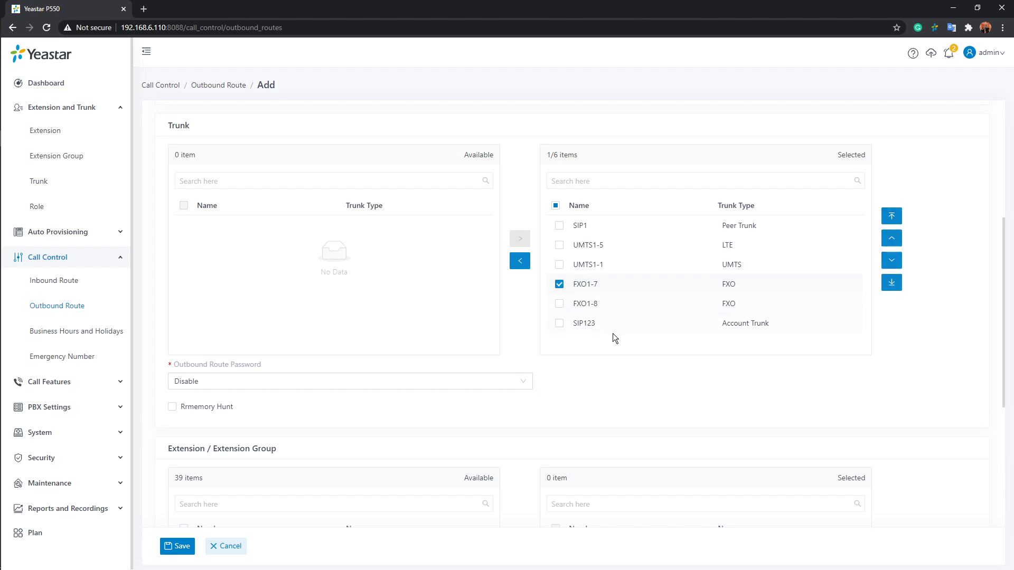
pyautogui.click(563, 290)
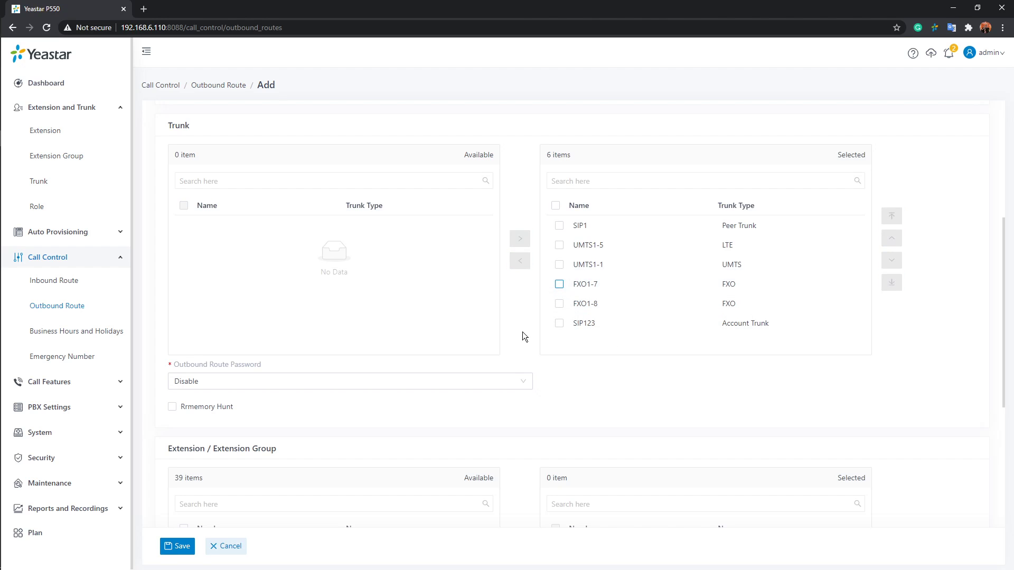
# Set the Outbound Route Password to Single PIN and enter the PIN
pyautogui.scroll(-2, 519, 331)
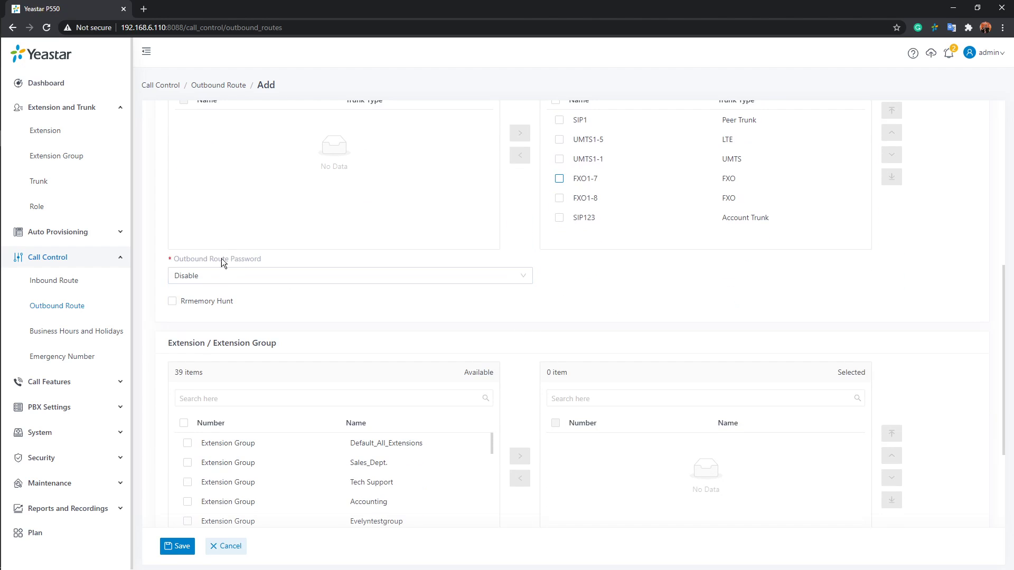
pyautogui.moveTo(230, 257)
pyautogui.scroll(2, 713, 232)
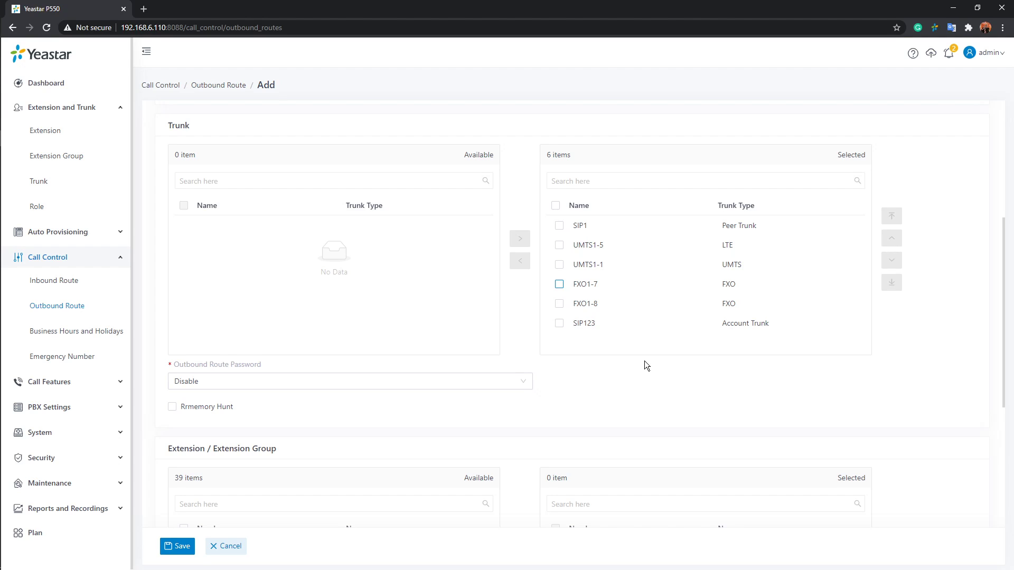
pyautogui.click(531, 384)
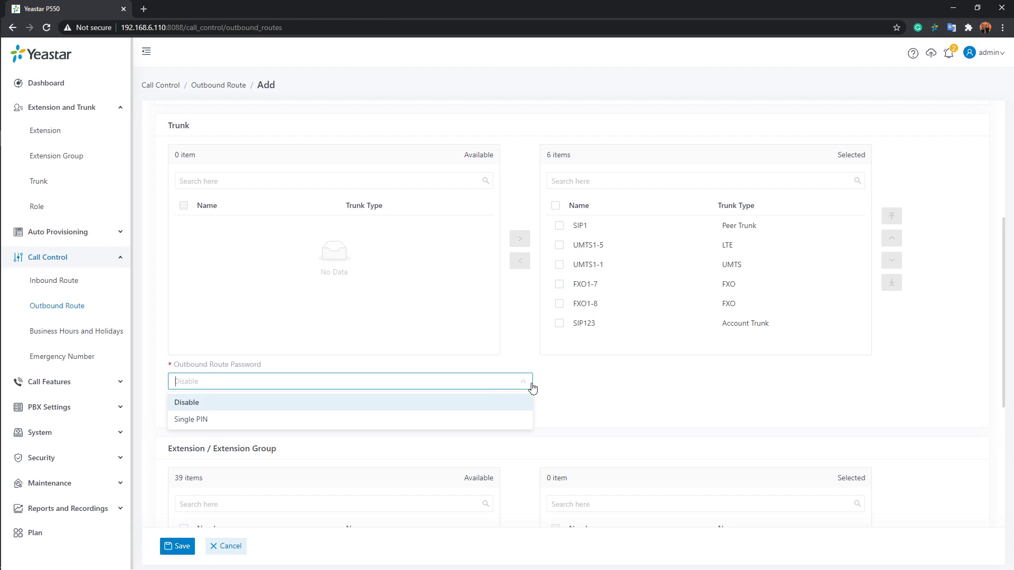
pyautogui.click(457, 421)
pyautogui.click(636, 377)
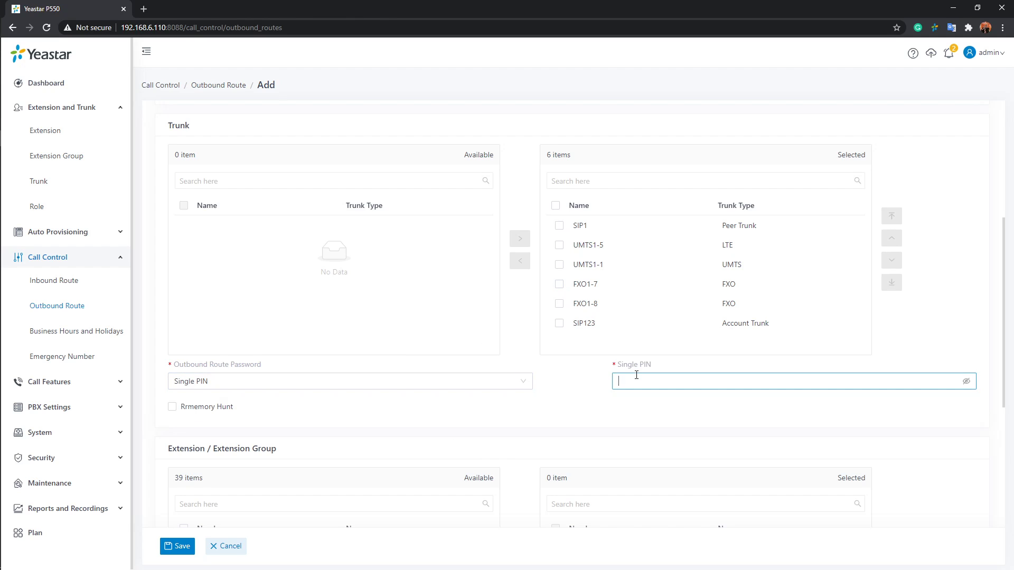
pyautogui.write('1234567')
pyautogui.click(612, 405)
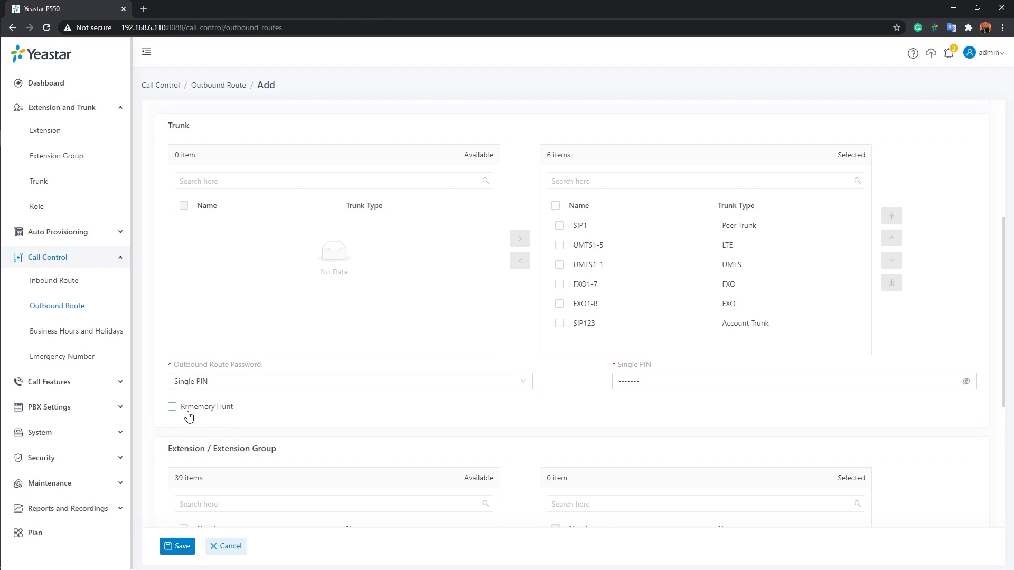
pyautogui.moveTo(185, 413)
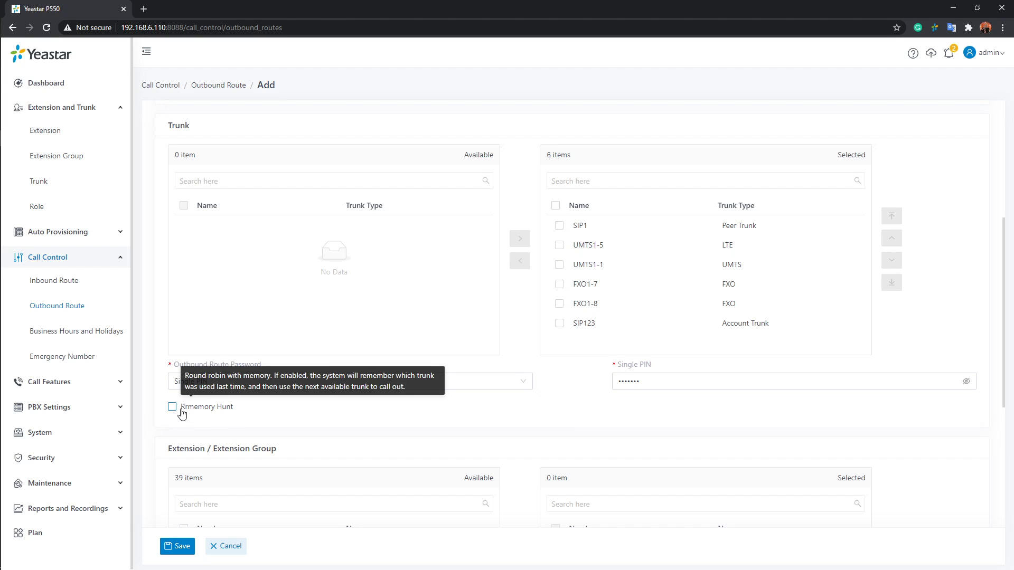
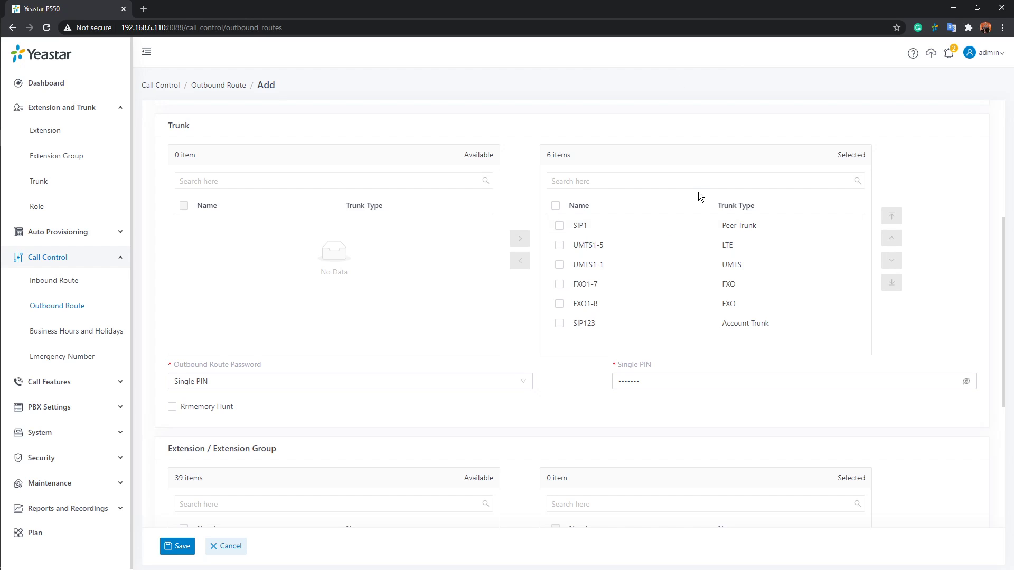
# Enable Rrmemory Hunt for the outbound route's selected trunks, leaving all six trunks in the selection
pyautogui.click(667, 224)
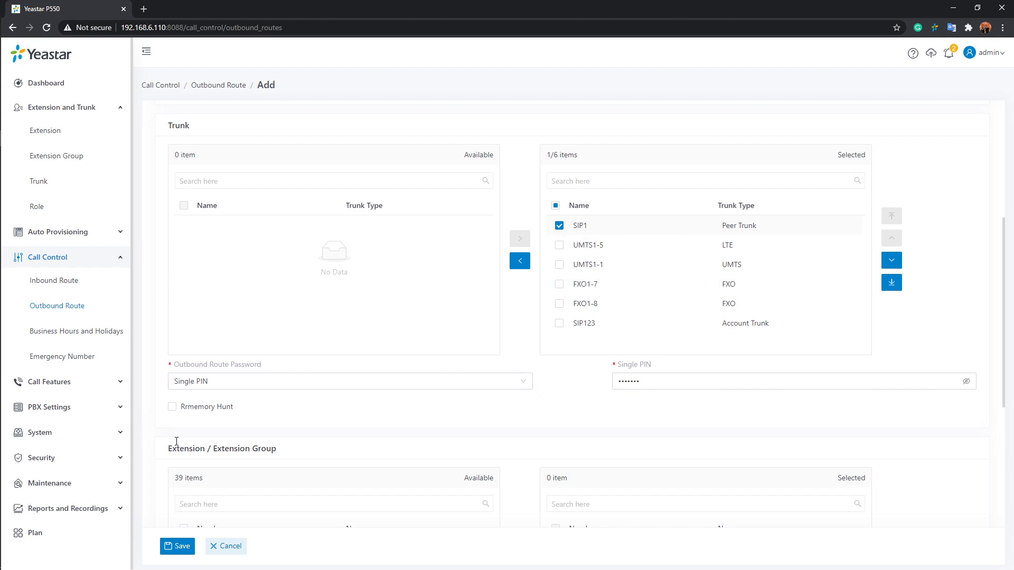
pyautogui.click(172, 407)
pyautogui.click(672, 226)
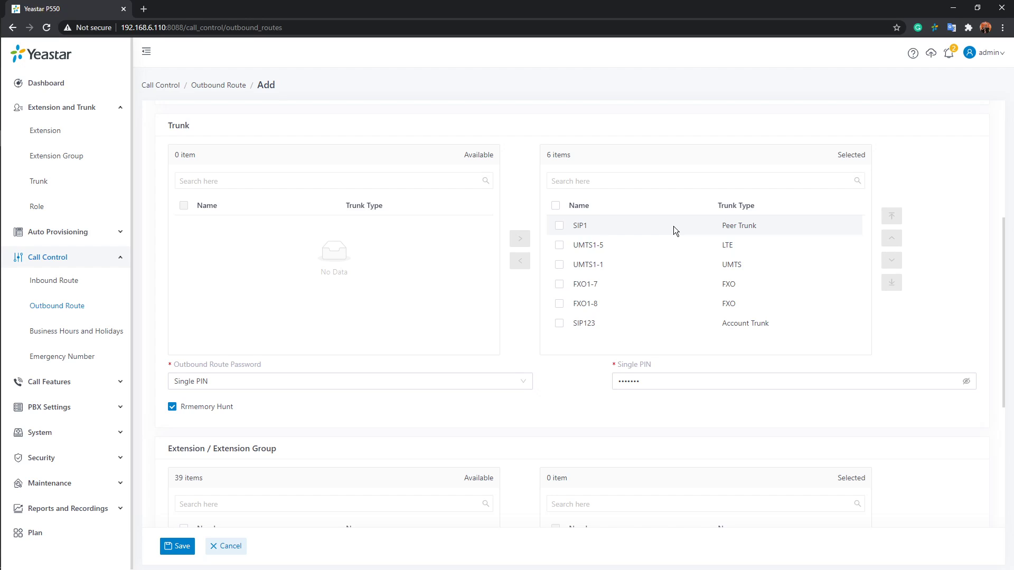
pyautogui.click(638, 248)
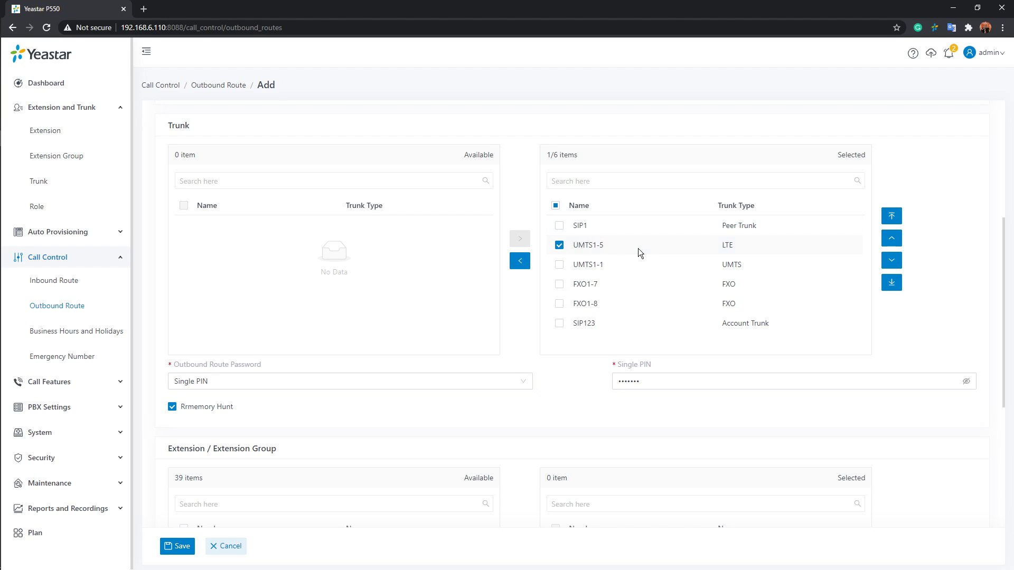
pyautogui.click(559, 246)
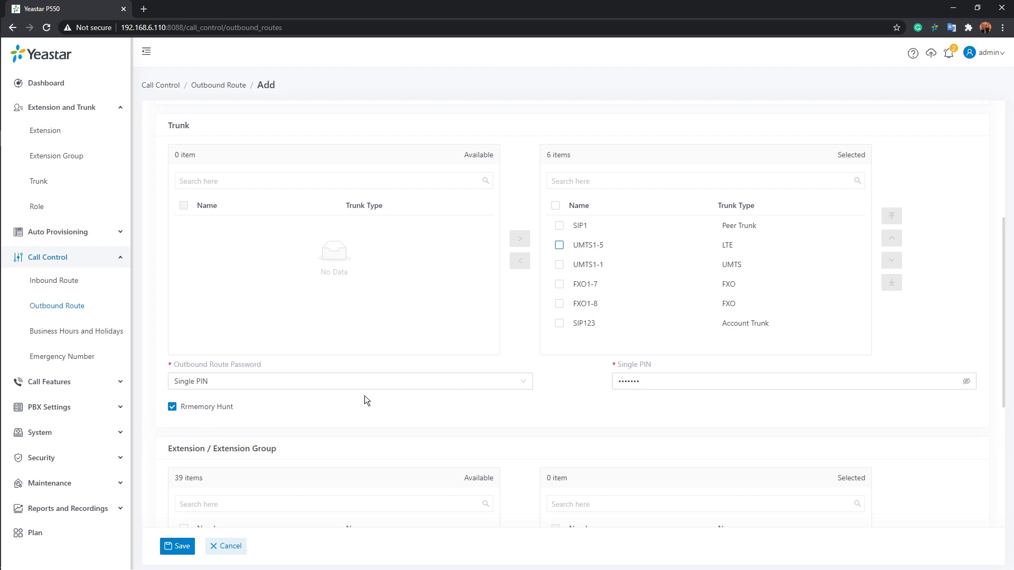
# Add extensions 1005, 1006, 1007 and 1008 to the outbound route's selected extensions
pyautogui.scroll(-5, 498, 350)
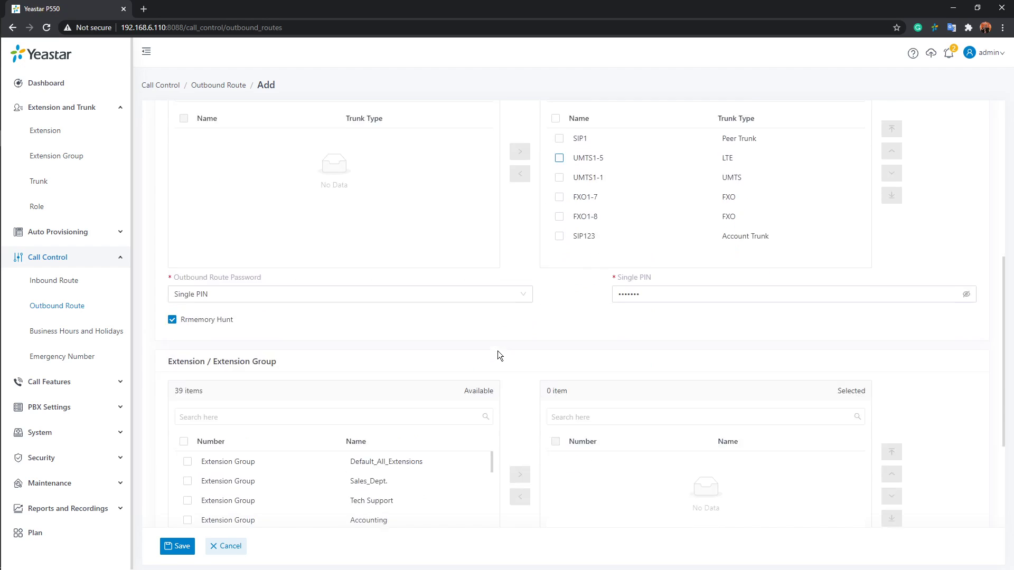
pyautogui.scroll(-1, 497, 351)
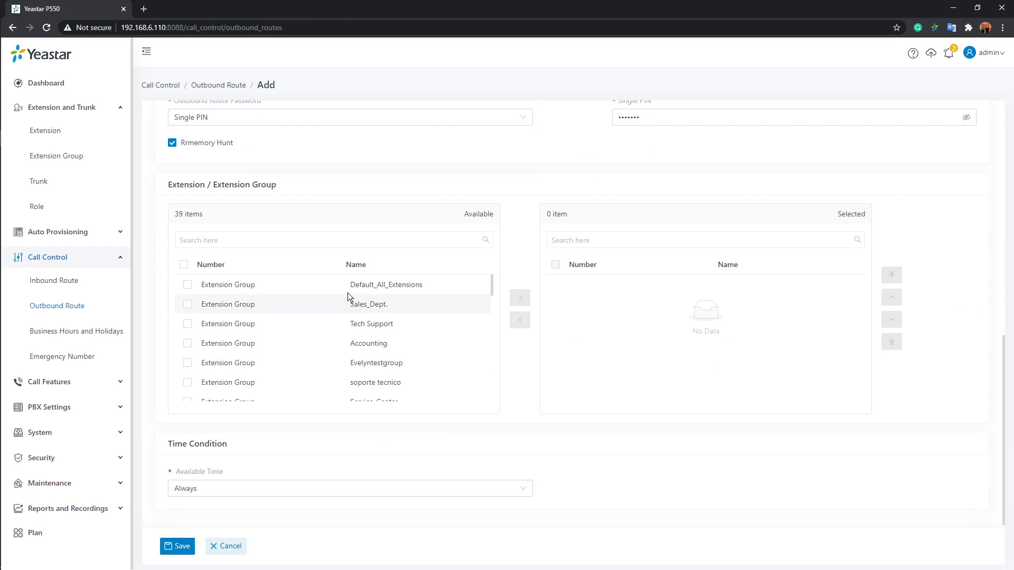
pyautogui.scroll(-1, 203, 312)
pyautogui.scroll(-3, 202, 316)
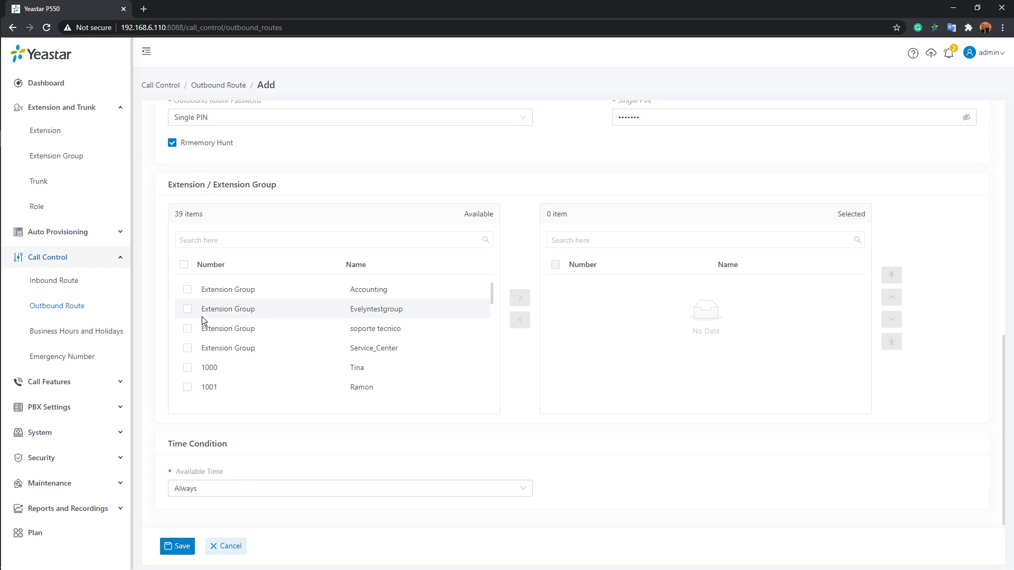
pyautogui.scroll(4, 202, 327)
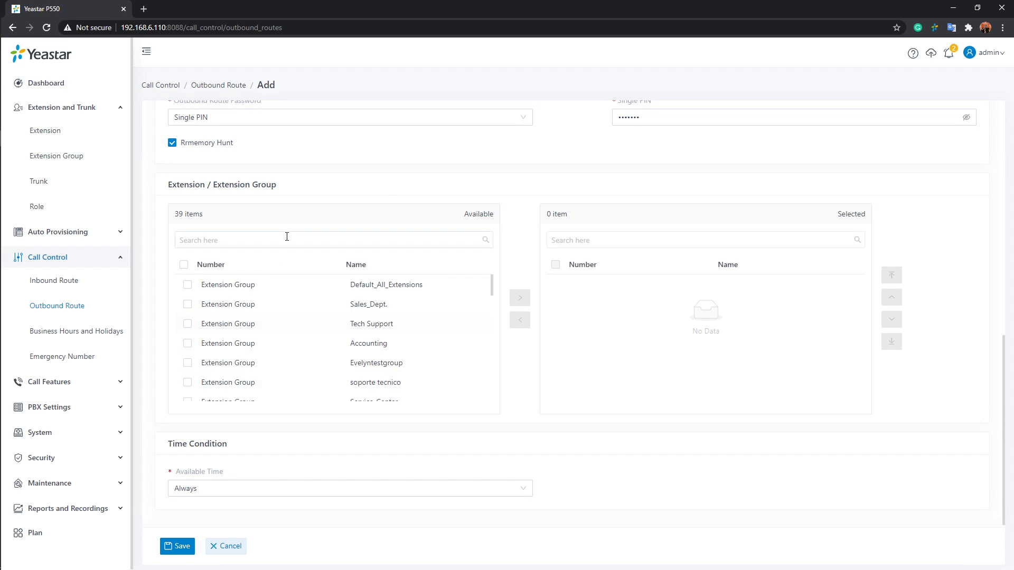
pyautogui.scroll(-5, 340, 290)
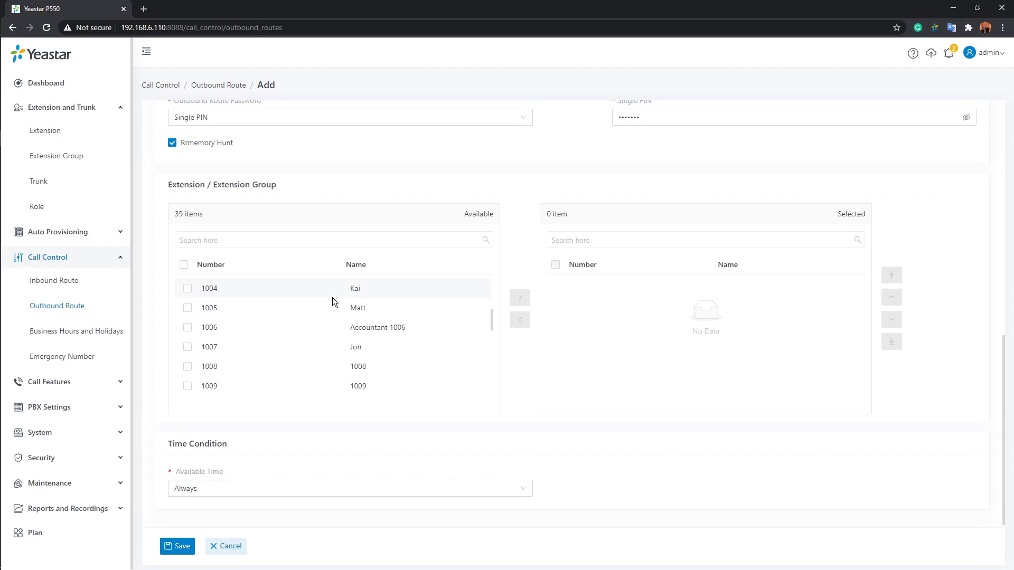
pyautogui.click(188, 308)
pyautogui.click(187, 328)
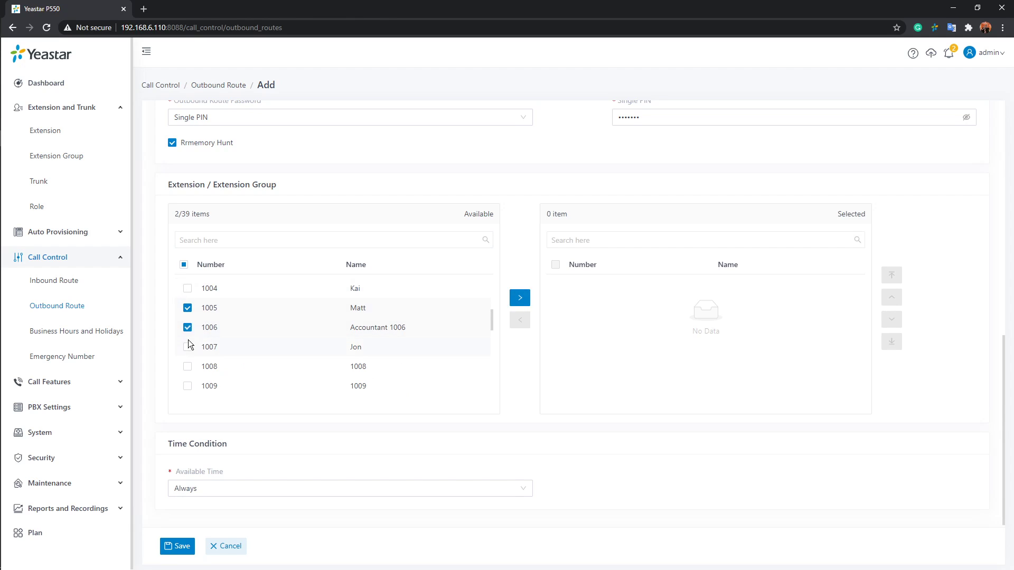
pyautogui.click(188, 347)
pyautogui.click(187, 367)
pyautogui.click(519, 297)
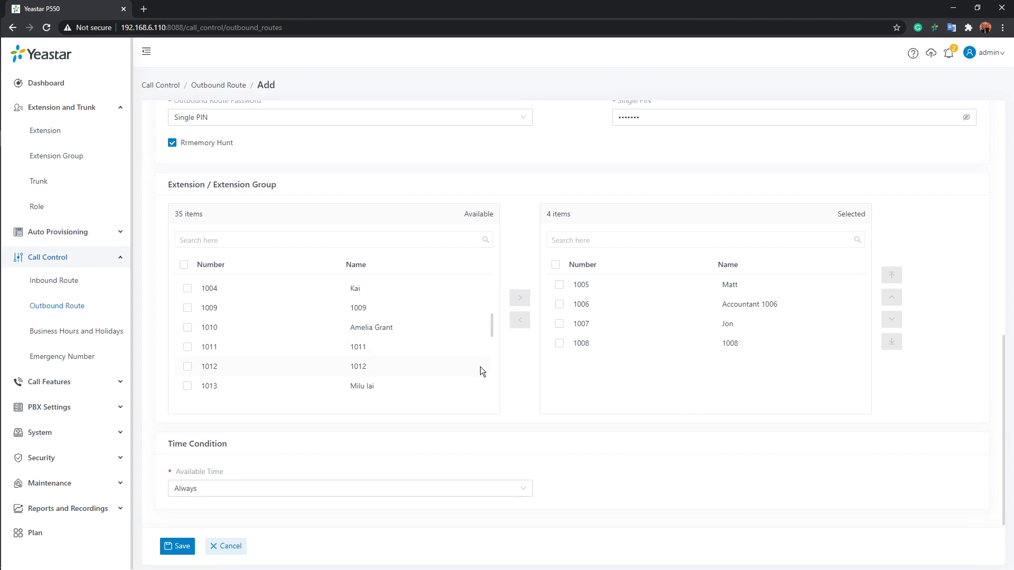
# Review the outbound route's Available Time options and keep Always as the time condition
pyautogui.scroll(-5, 466, 378)
pyautogui.scroll(-1, 484, 436)
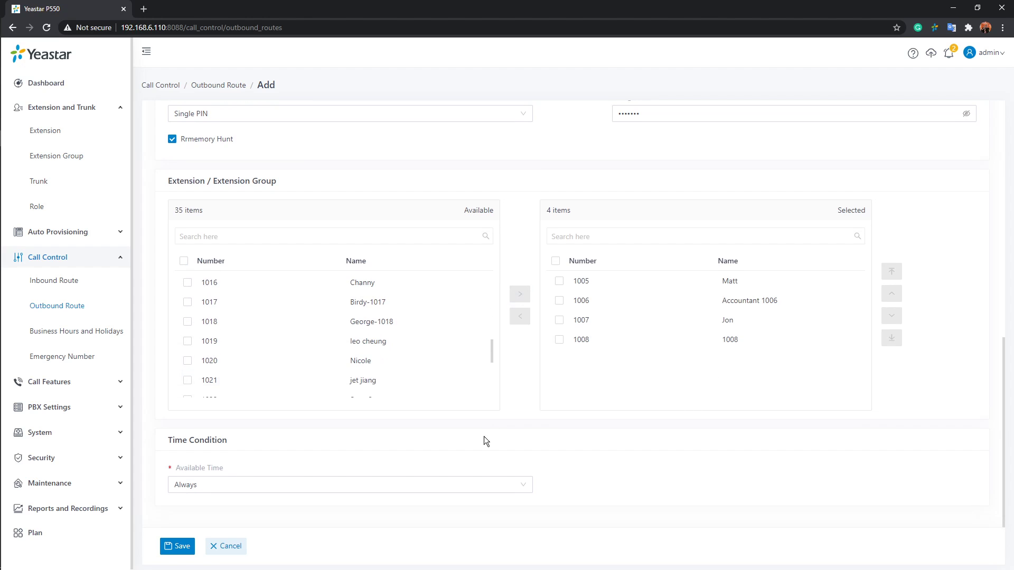
pyautogui.click(512, 487)
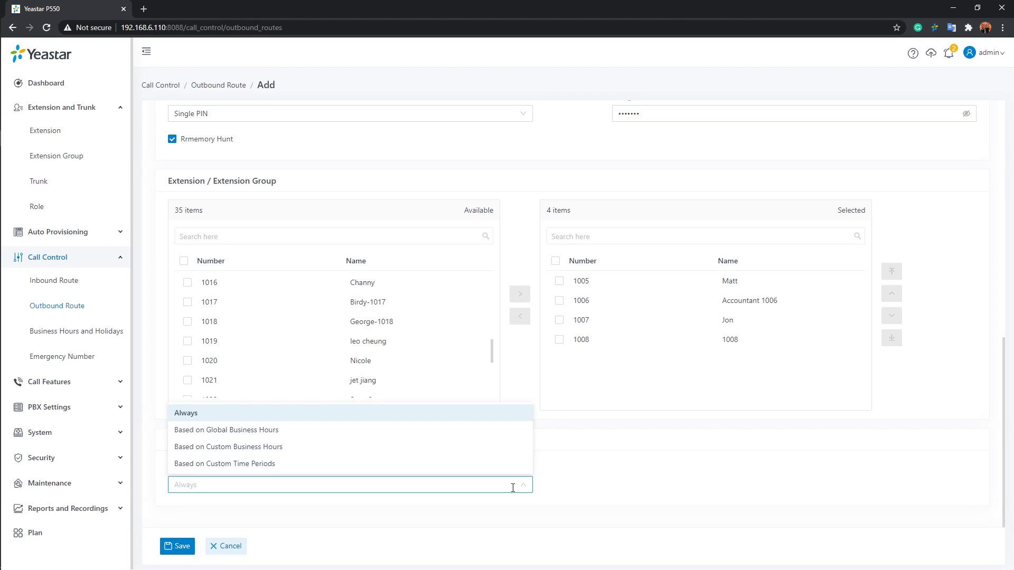
pyautogui.click(475, 420)
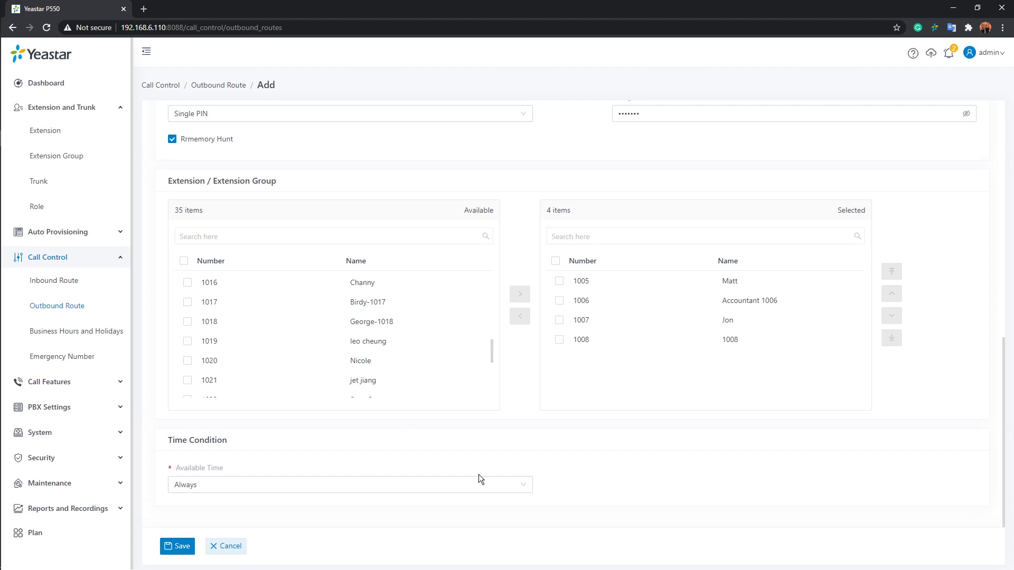
# Set the outbound route's dial pattern to 9X. with a Strip value of 1
pyautogui.scroll(7, 486, 473)
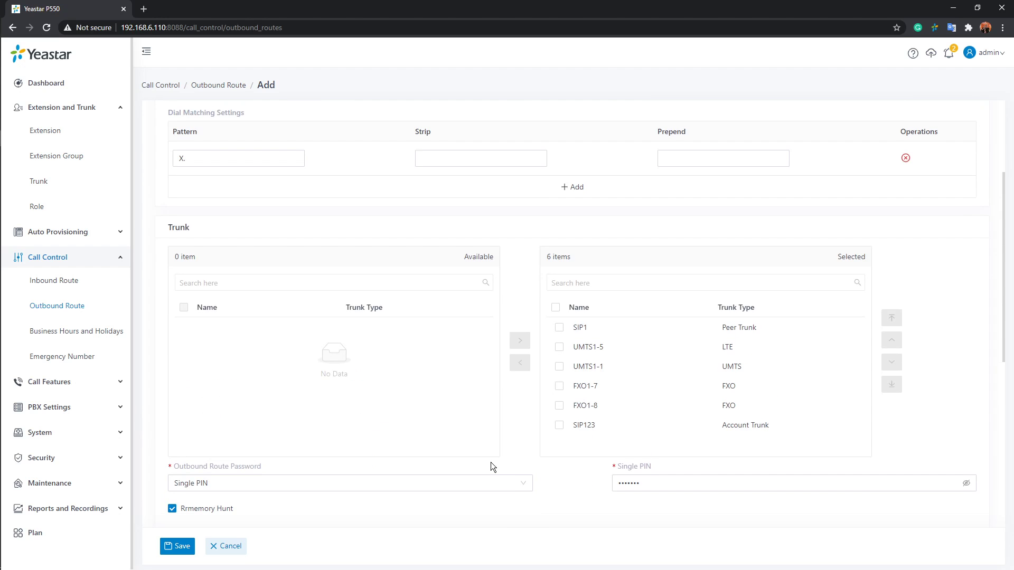
pyautogui.scroll(3, 491, 463)
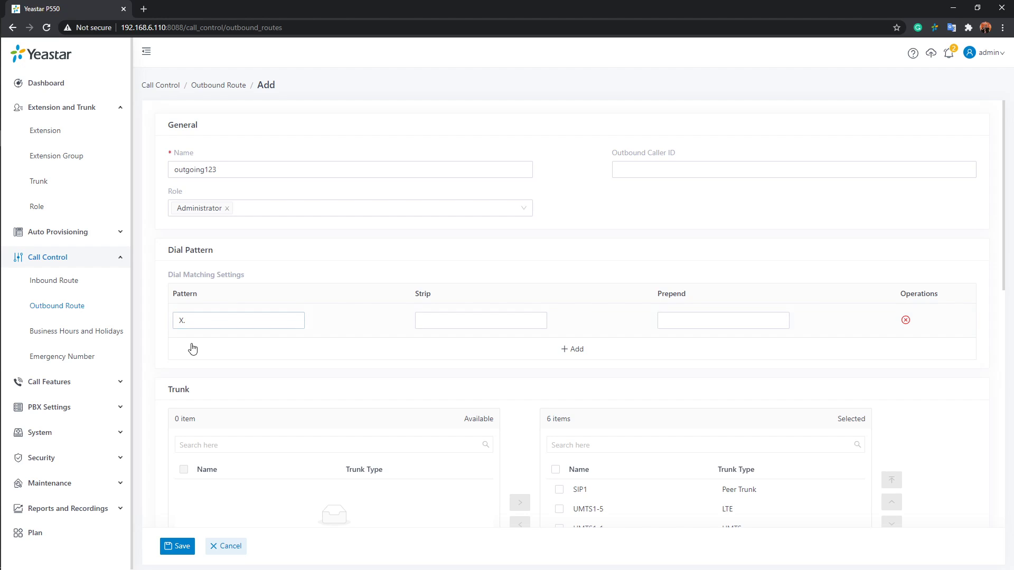
pyautogui.moveTo(209, 274)
pyautogui.click(182, 321)
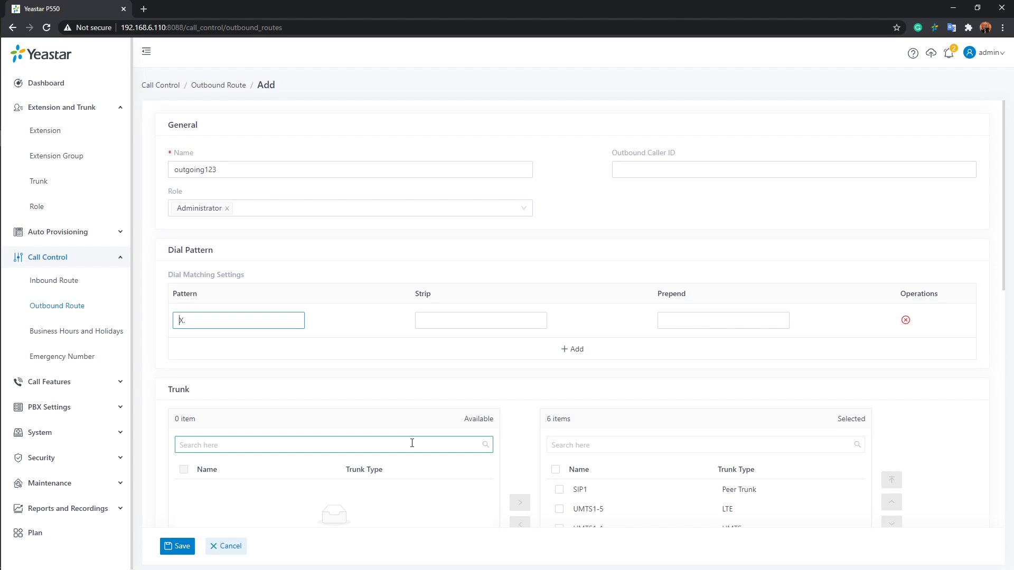
pyautogui.write('9')
pyautogui.click(464, 316)
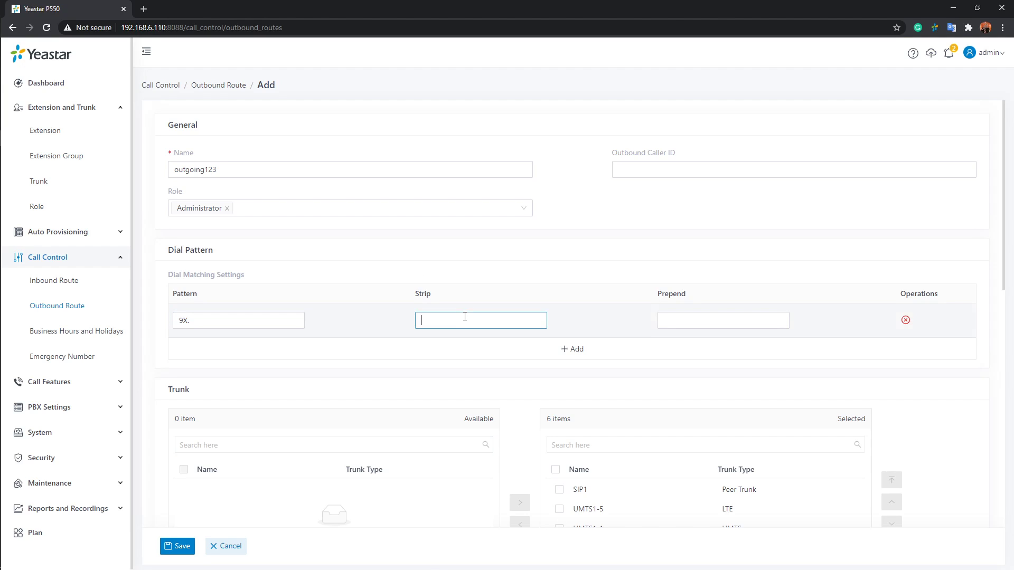
pyautogui.write('1')
pyautogui.click(763, 321)
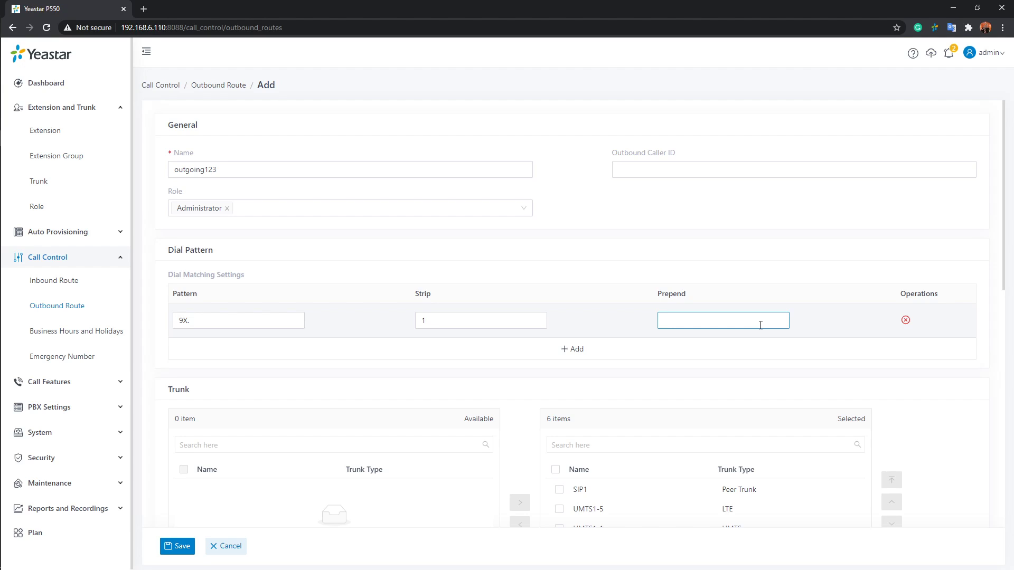
# Rename the outgoing123 outbound route as domestic
pyautogui.click(448, 95)
pyautogui.click(223, 168)
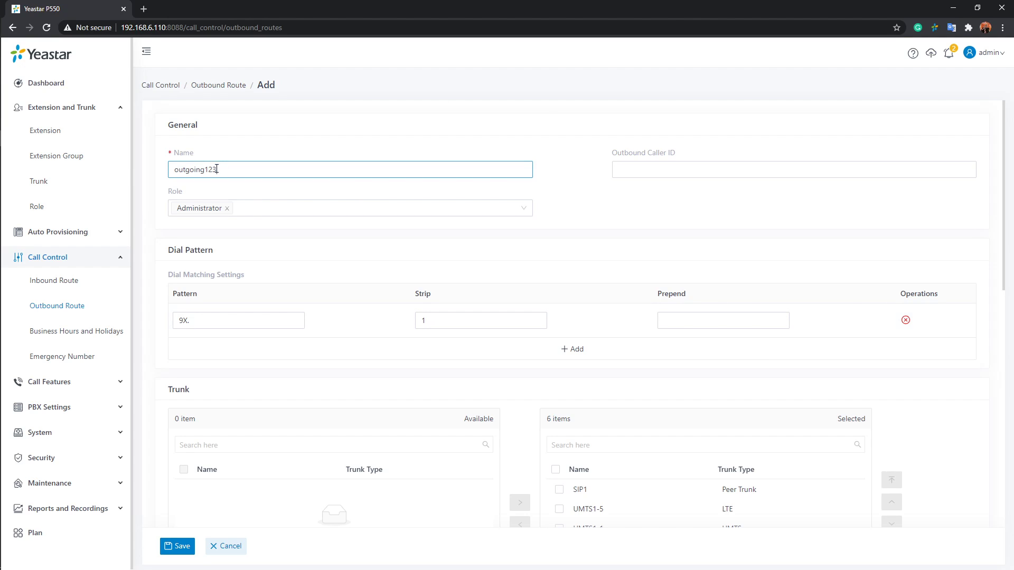
pyautogui.hotkey('ctrl', 'a')
pyautogui.write('do')
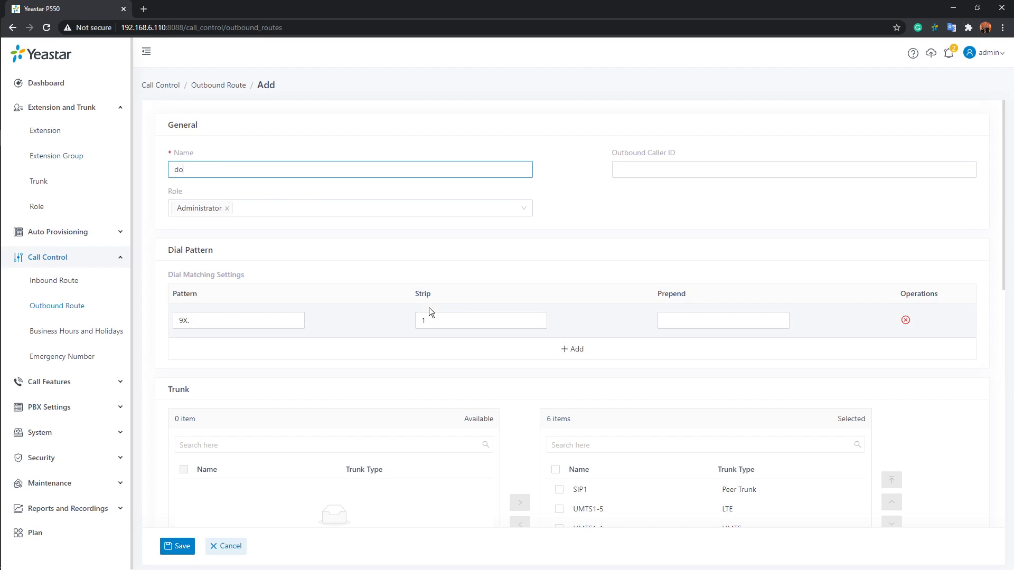
pyautogui.write('mestic')
# Set the dial pattern's Prepend value to 0086 and save the outbound route
pyautogui.click(681, 323)
pyautogui.write('0')
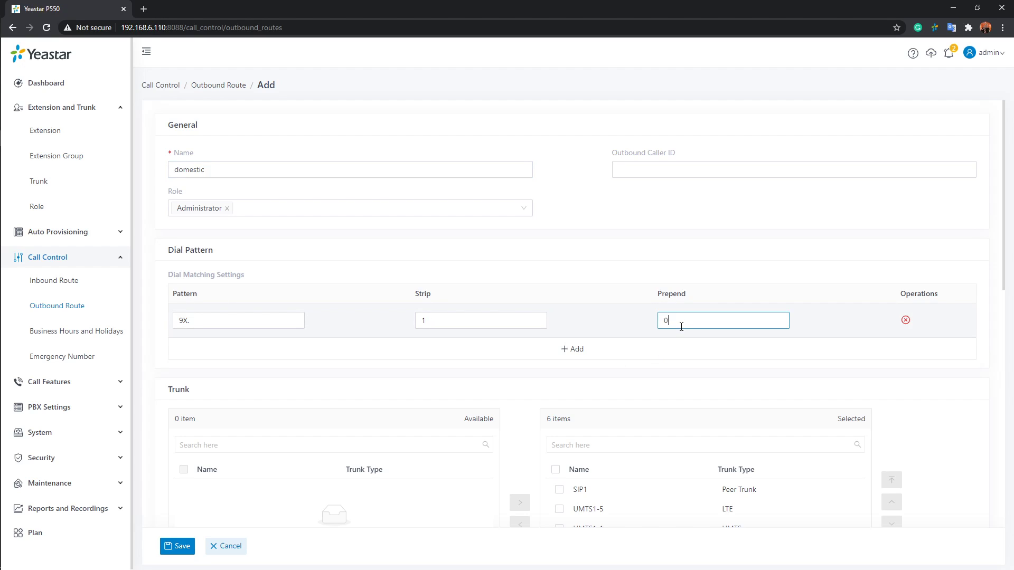
pyautogui.write('086')
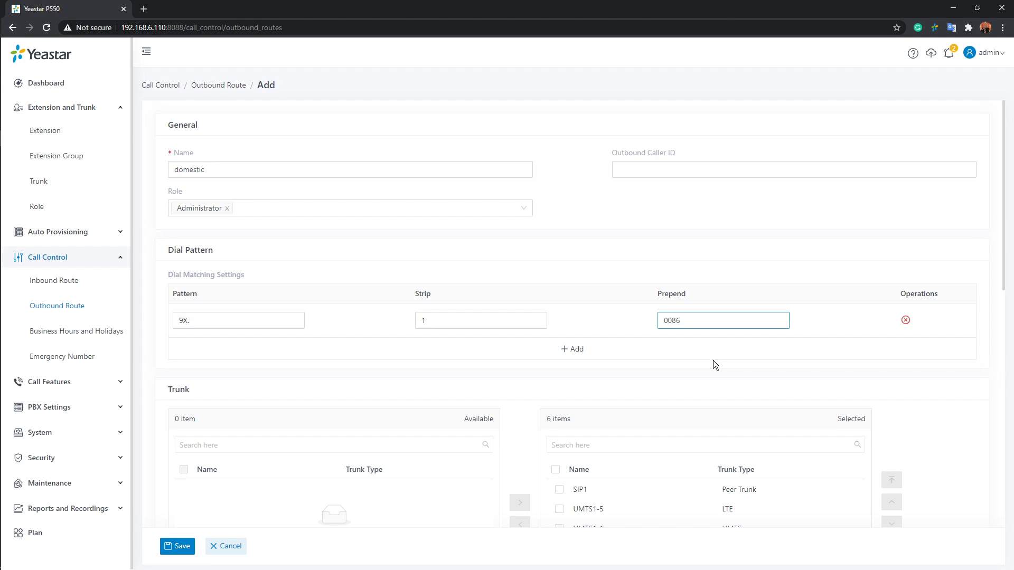
pyautogui.click(178, 546)
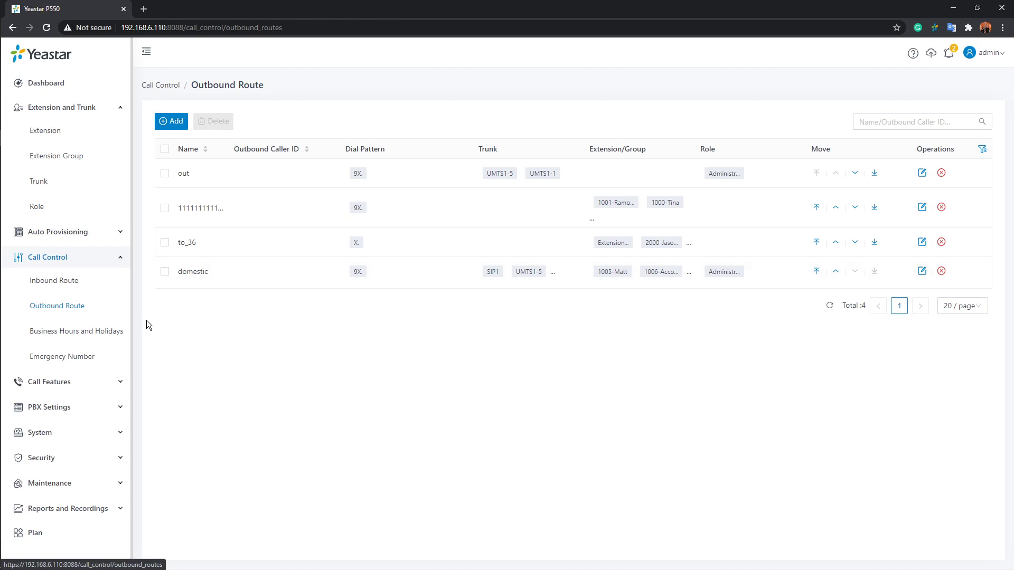
# Start a new emergency number entry with the name Emergency and the emergency number 911
pyautogui.click(61, 360)
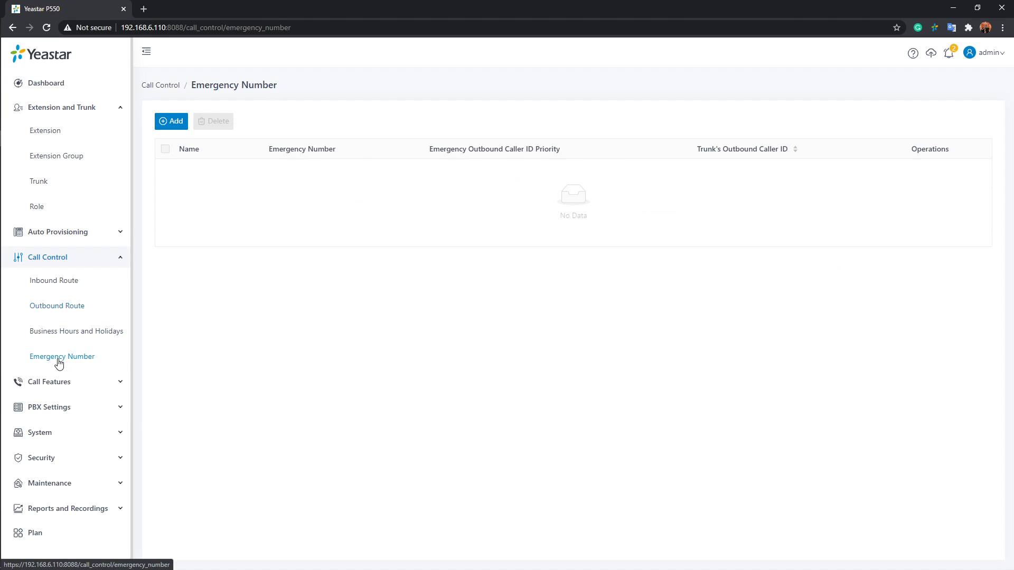
pyautogui.click(180, 121)
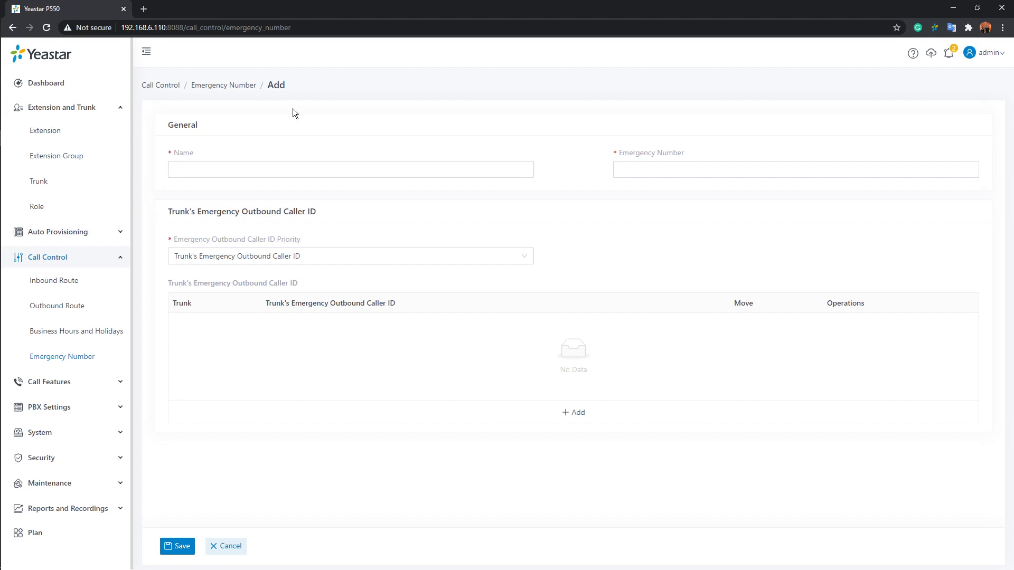
pyautogui.click(313, 173)
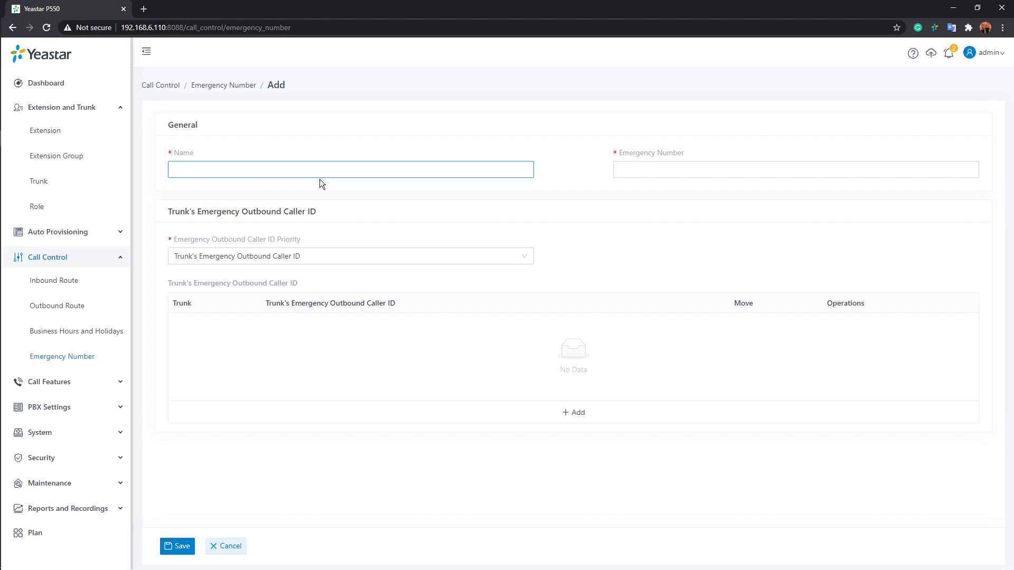
pyautogui.write('Emergency')
pyautogui.click(710, 173)
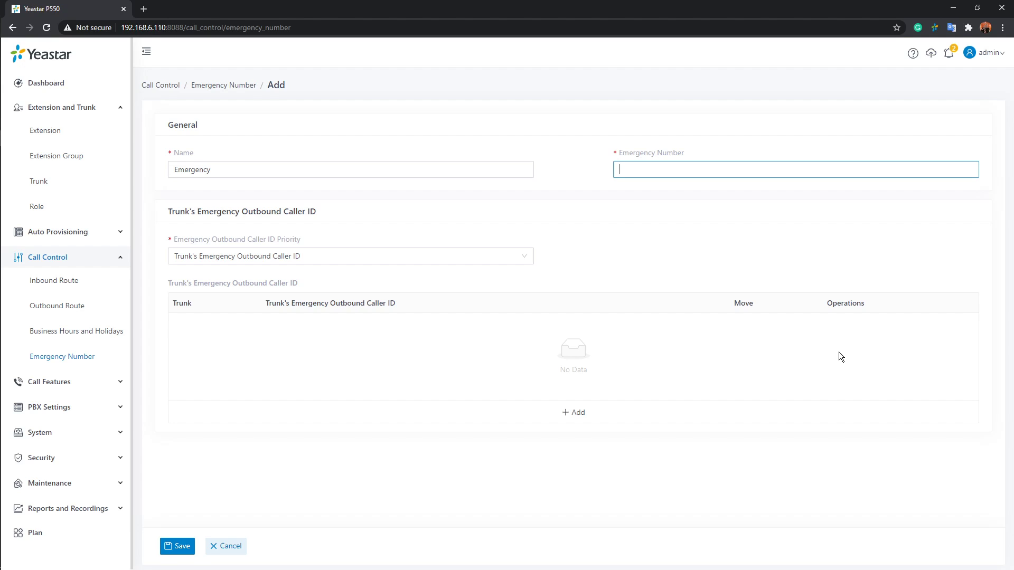
pyautogui.write('911')
pyautogui.click(636, 198)
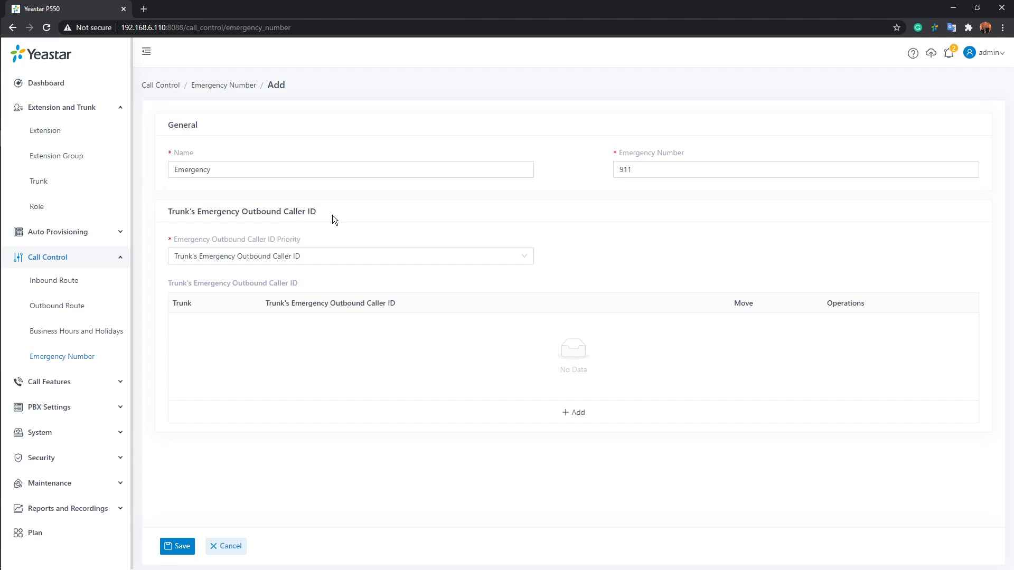
# Set the Emergency Outbound Caller ID Priority to Extension's Emergency Outbound Caller ID
pyautogui.moveTo(220, 246)
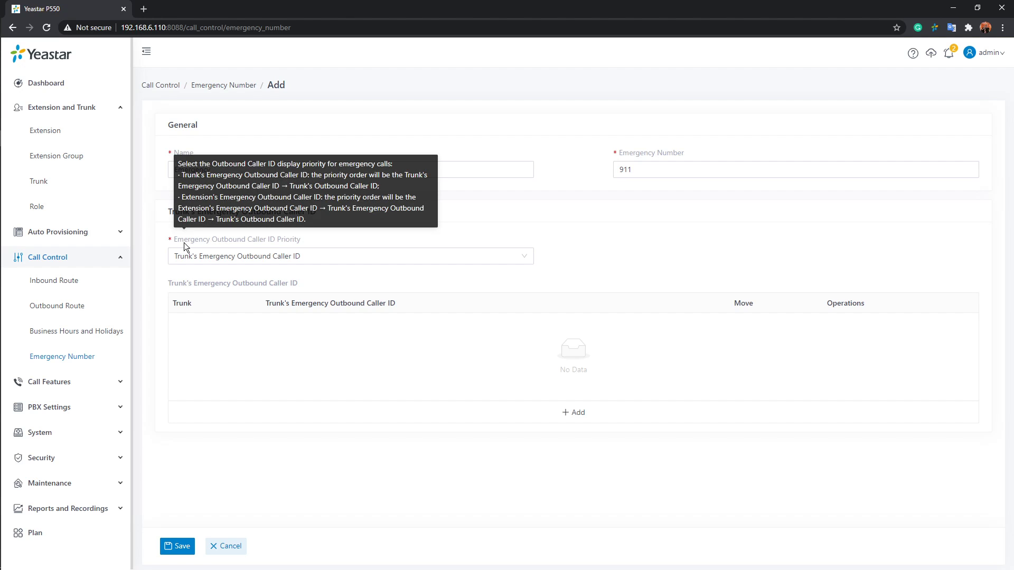
pyautogui.click(517, 257)
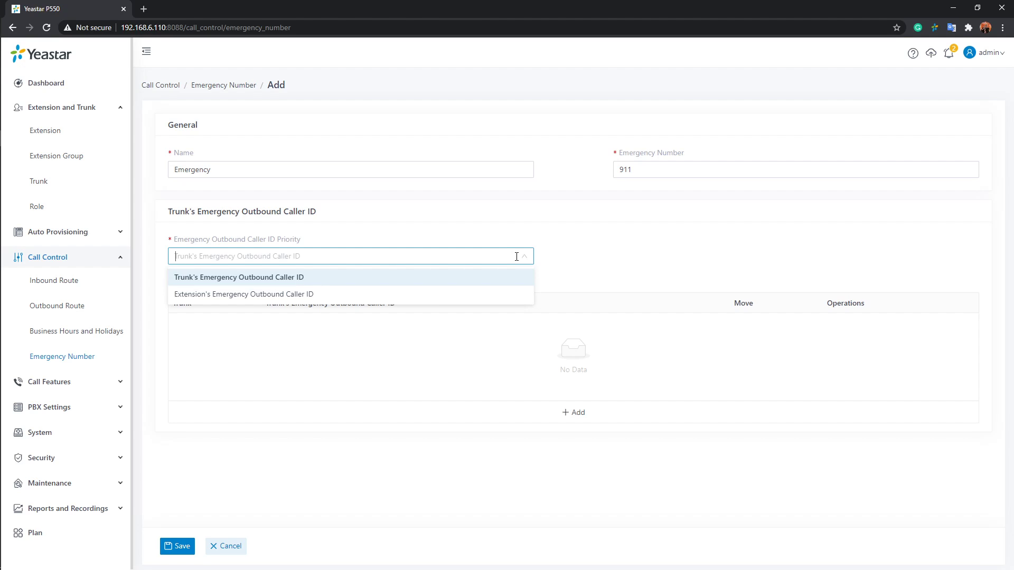
pyautogui.click(233, 277)
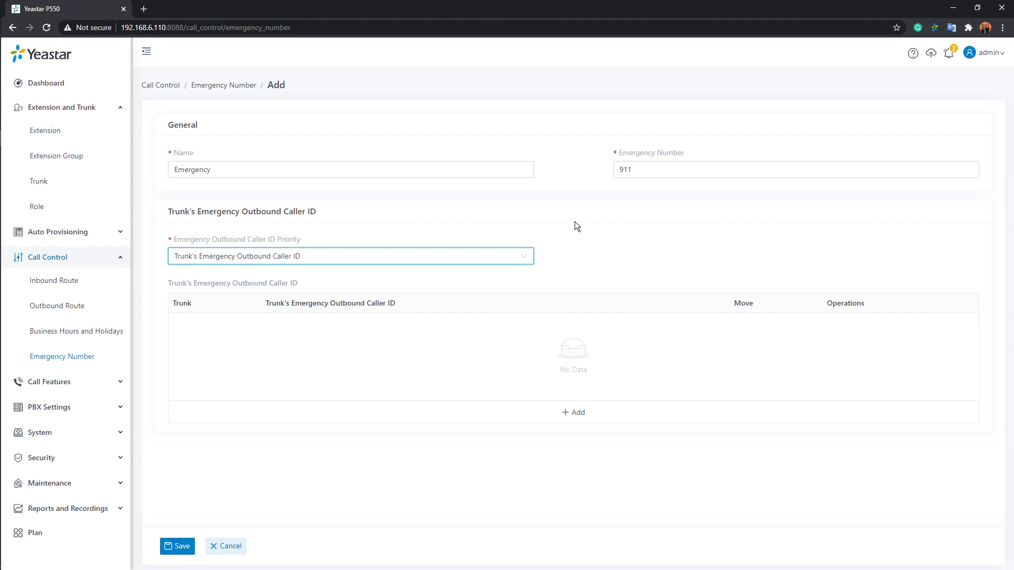
pyautogui.click(525, 260)
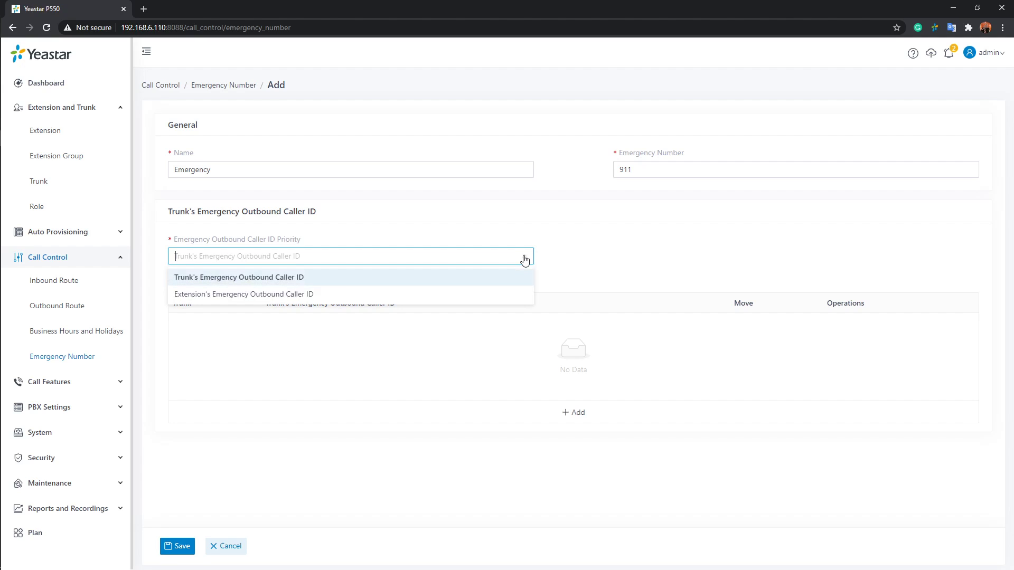
pyautogui.click(226, 299)
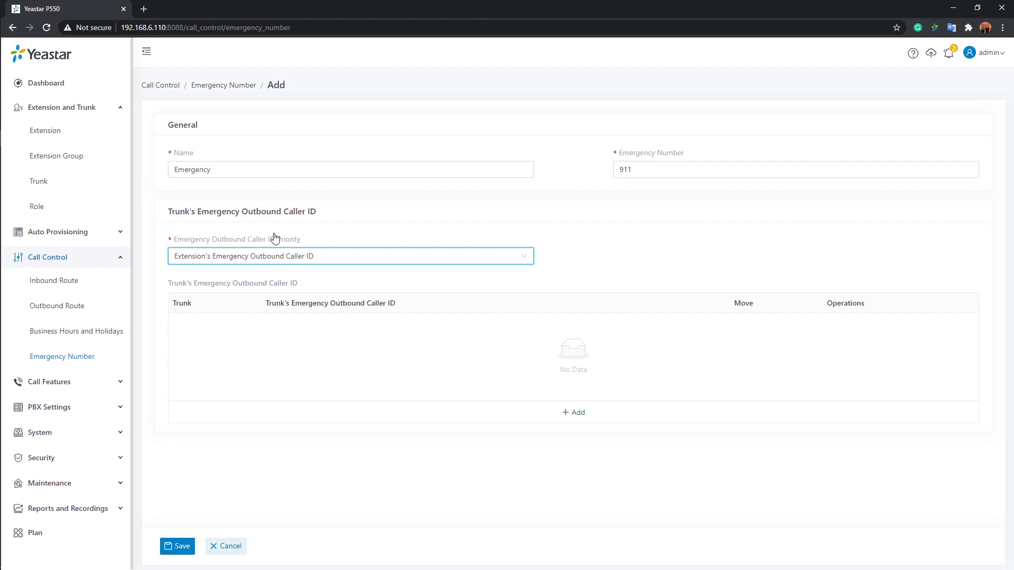
pyautogui.click(581, 417)
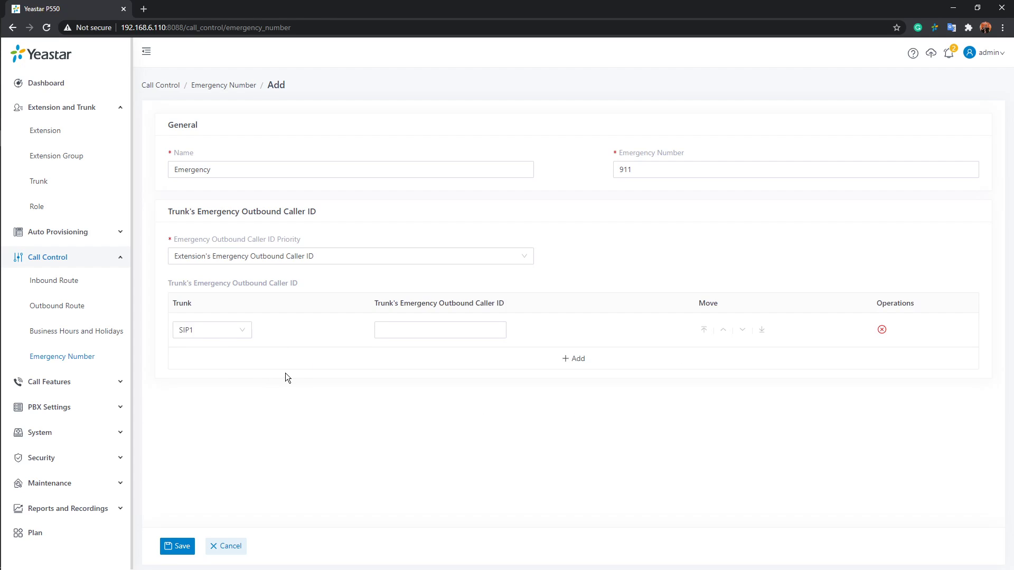
pyautogui.click(240, 333)
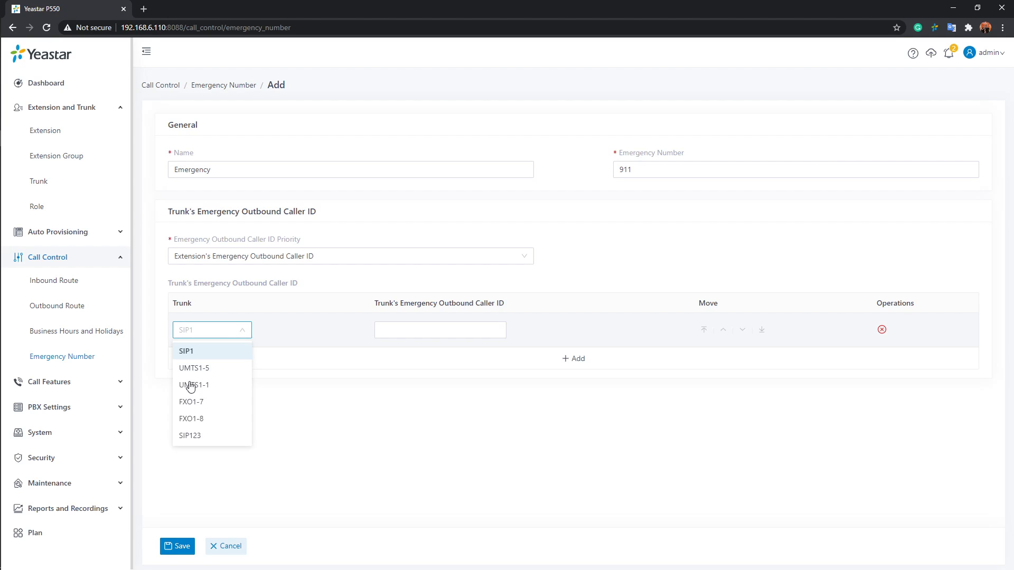
pyautogui.click(225, 403)
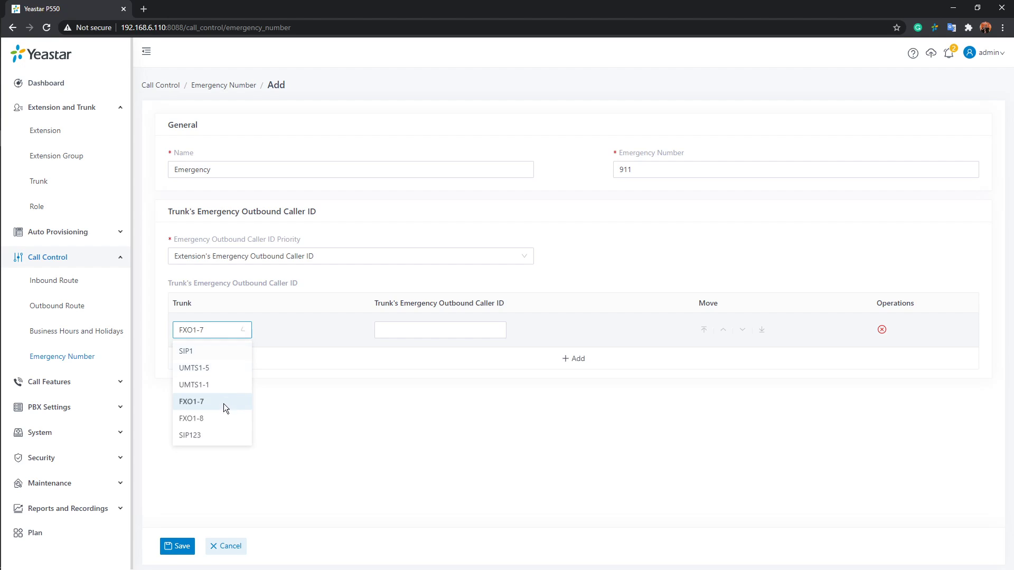
pyautogui.click(465, 331)
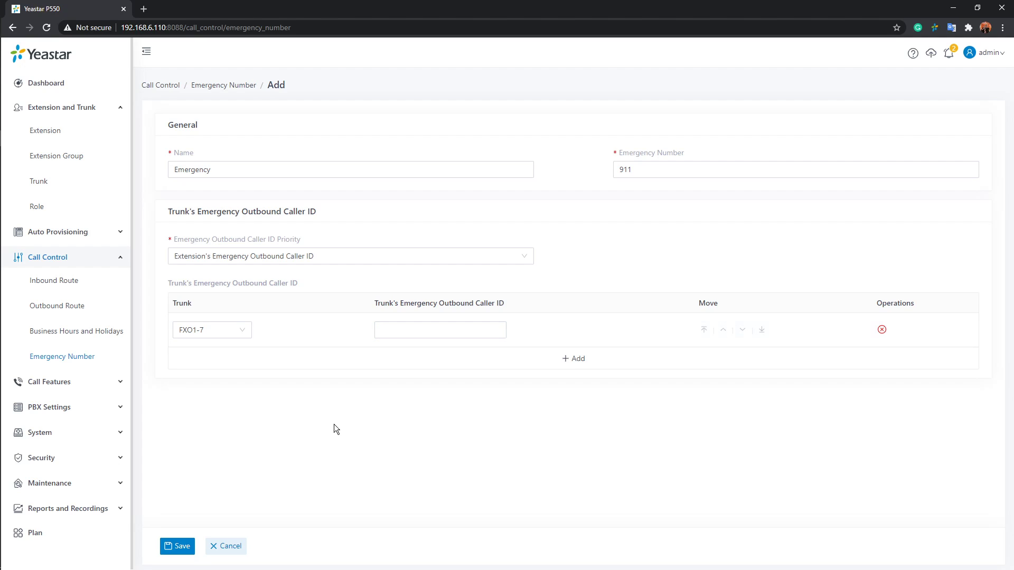
pyautogui.click(882, 330)
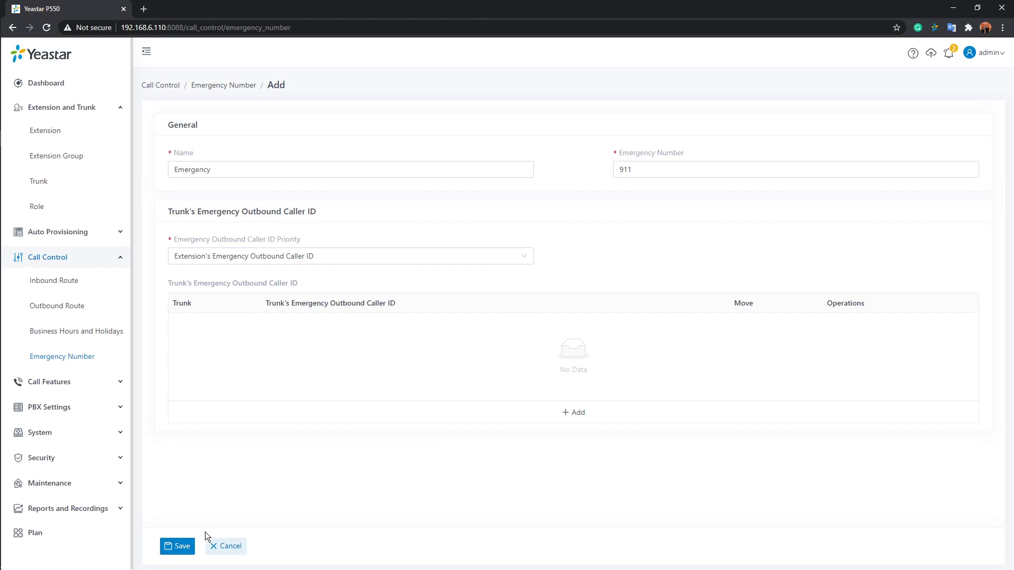
# Try to save the Emergency entry without any trunk in its outbound caller ID list
pyautogui.click(180, 550)
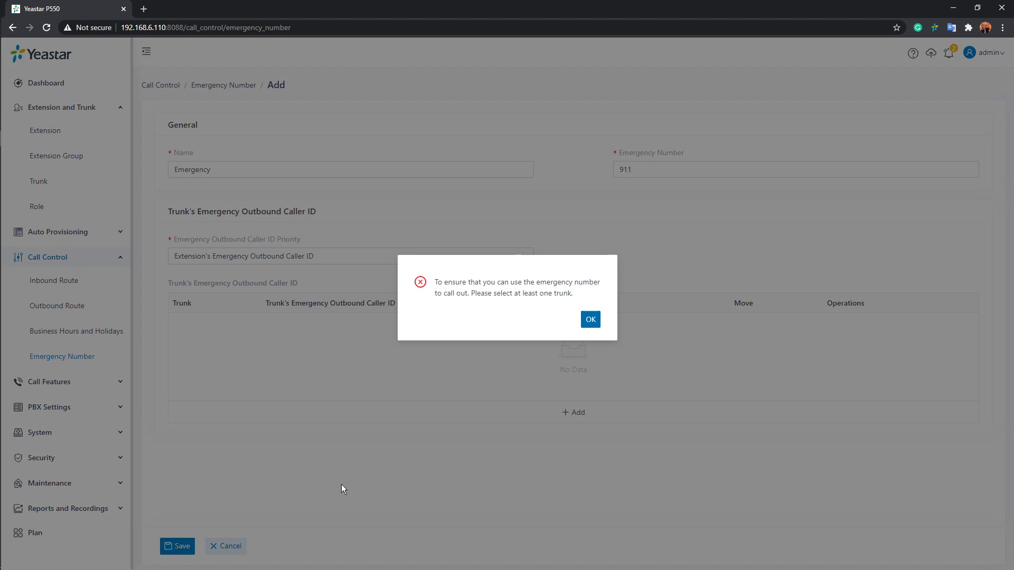
pyautogui.click(591, 320)
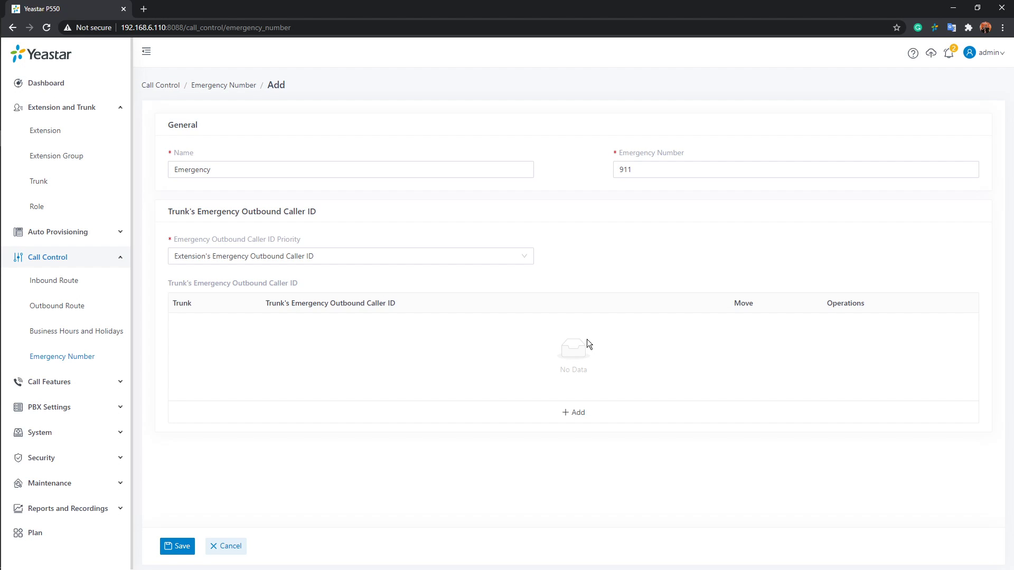